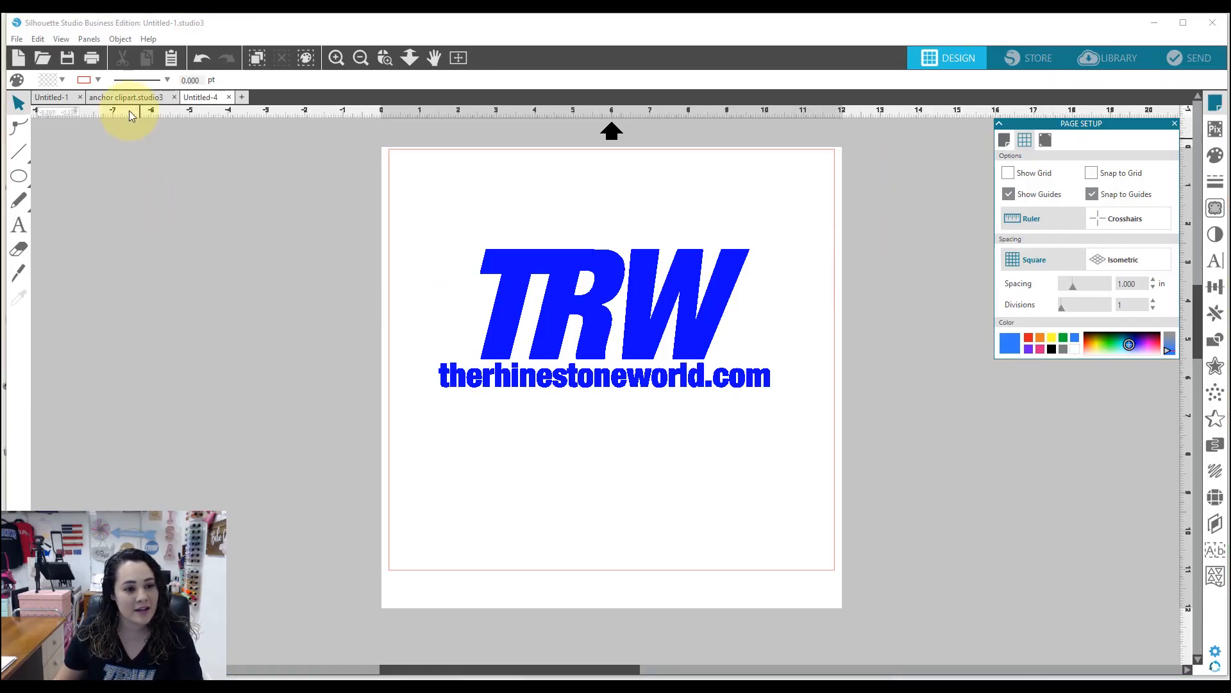
Step: Switch to the anchor clipart document and move the anchor onto the right edge of the page
click(125, 98)
drag(705, 334, 826, 352)
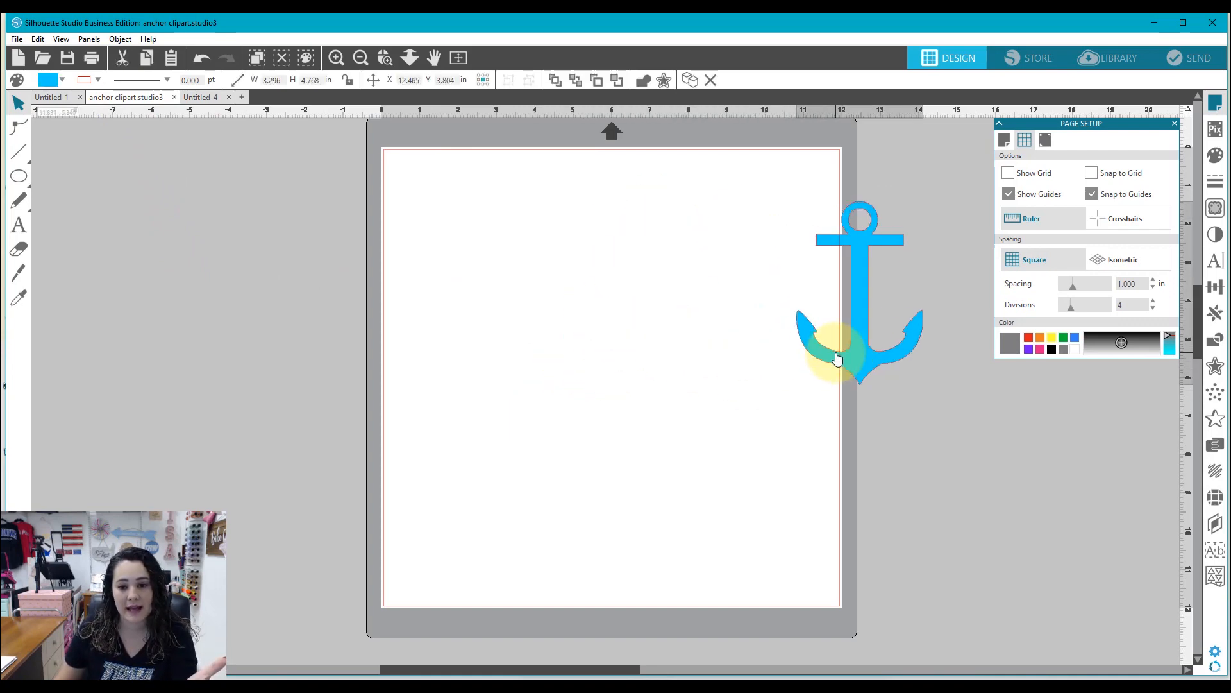
Step: Add the text BEACH near the top of the page and shift it slightly down
click(18, 230)
click(518, 224)
text(B)
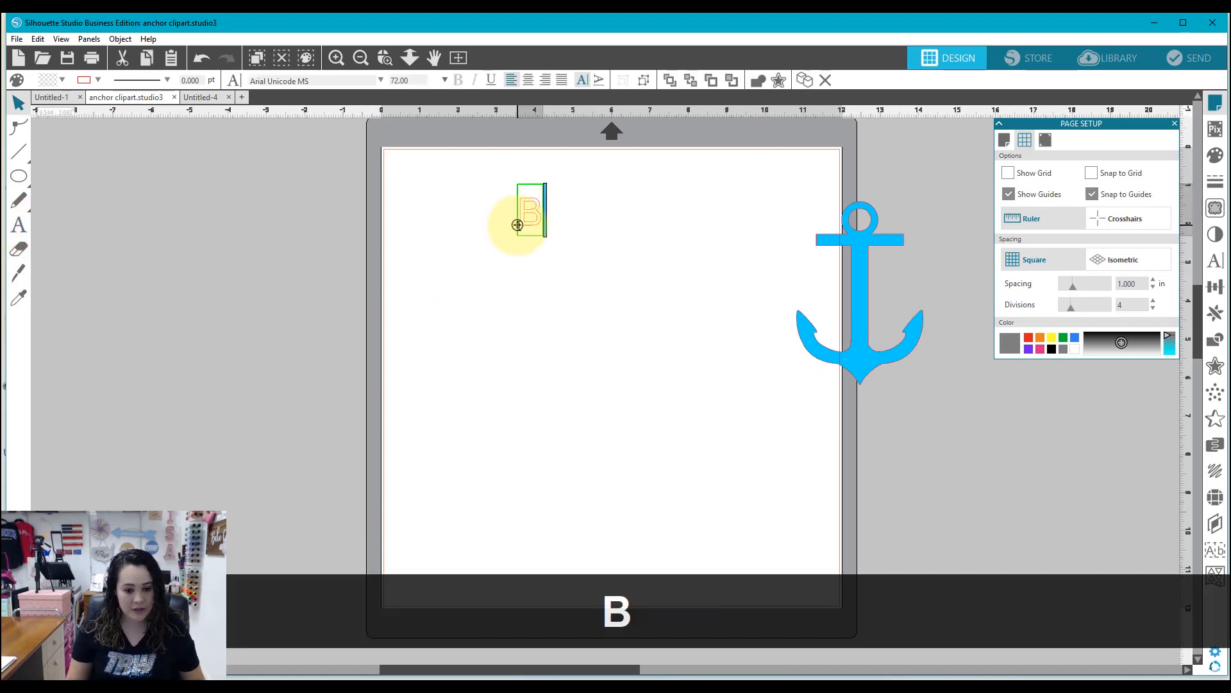
text(WA)
key(BackSpace)
key(BackSpace)
key(BackSpace)
text(BEACH)
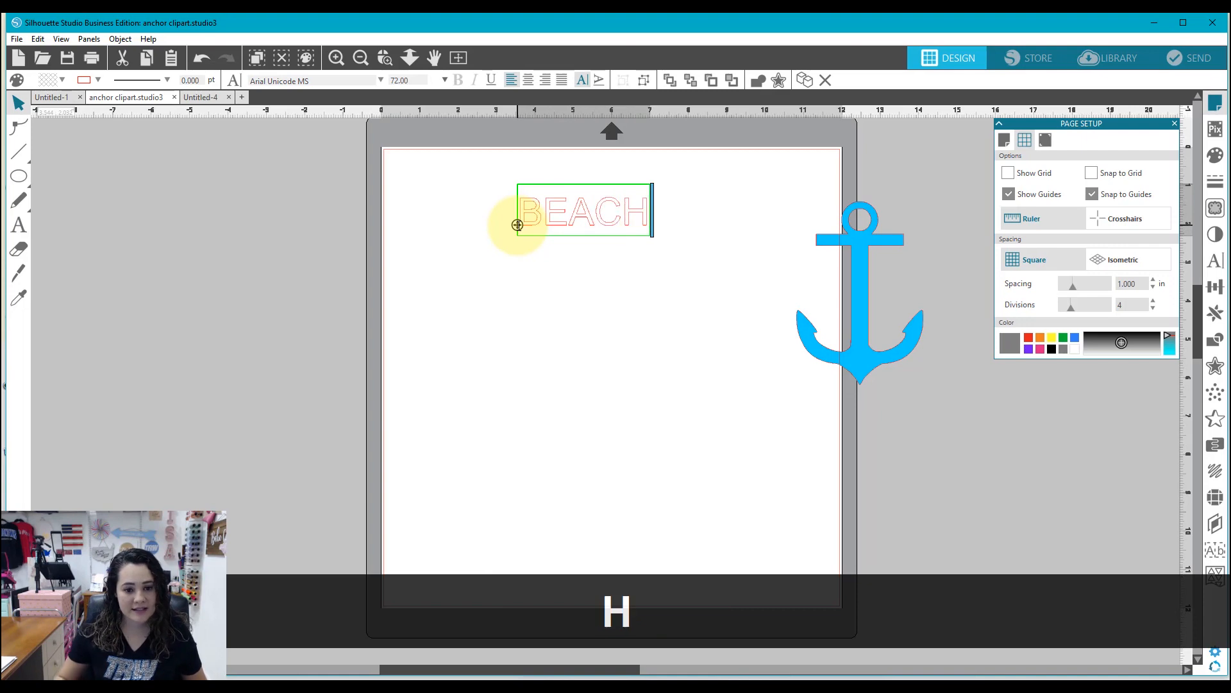
click(625, 413)
key(Caps_Lock)
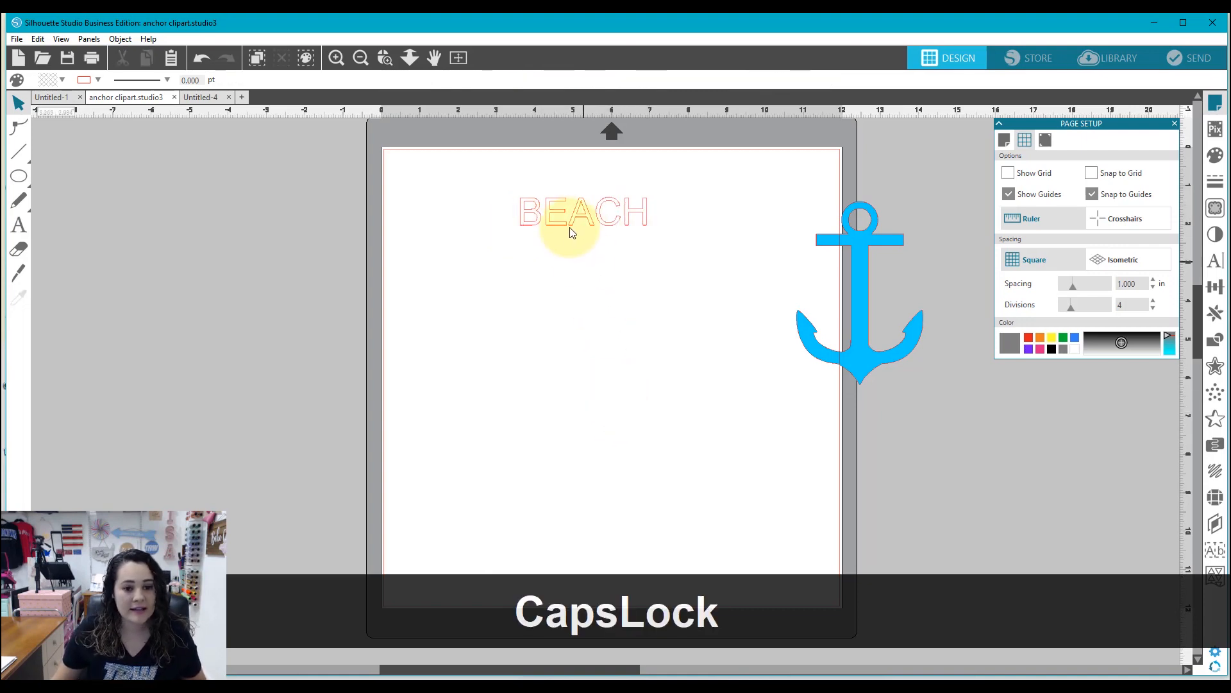
drag(571, 224, 576, 248)
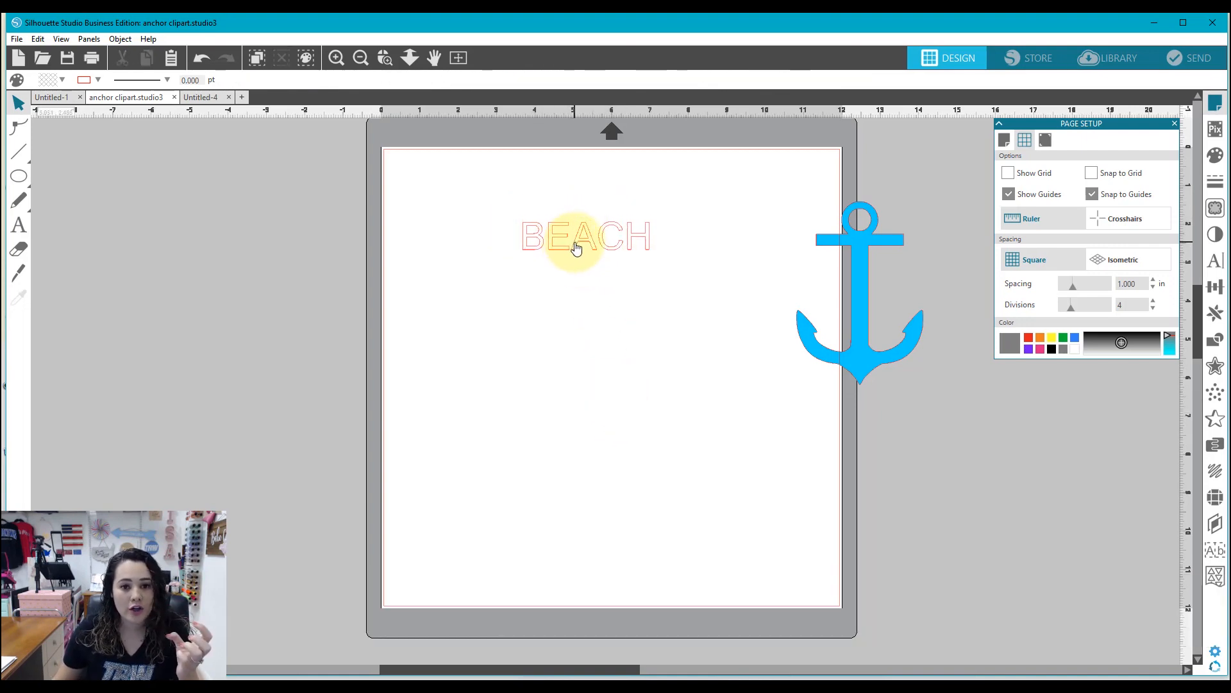
Step: Set the font of the BEACH text to Impact
click(577, 245)
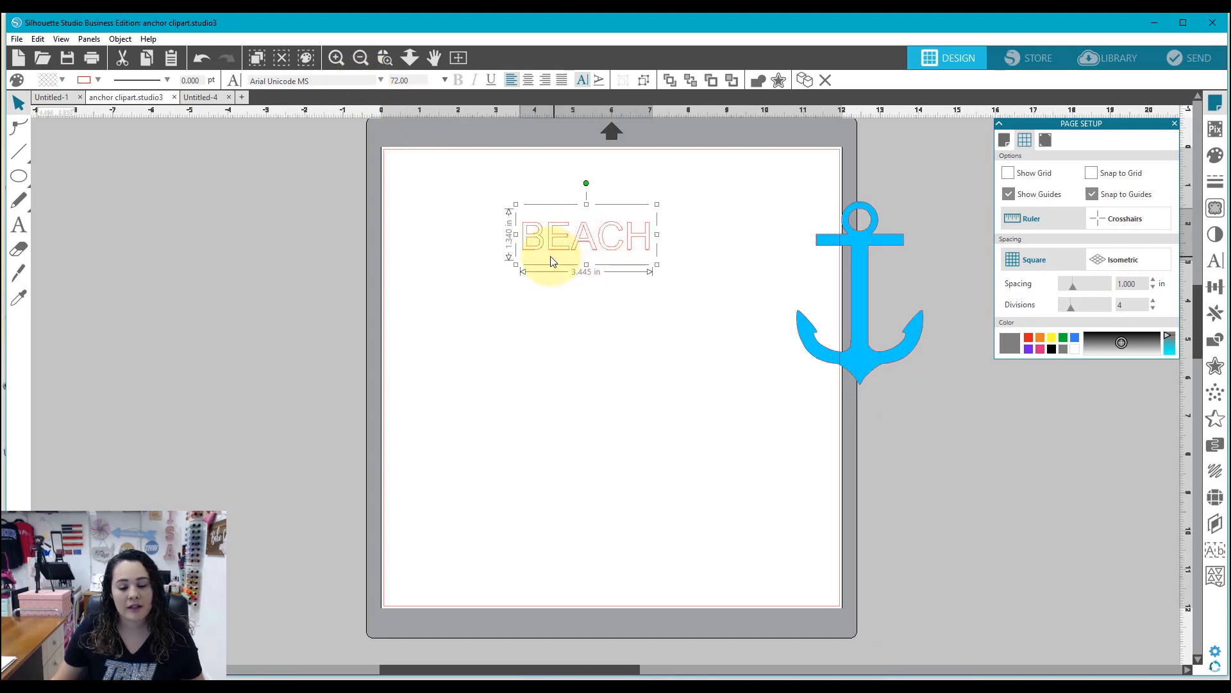
drag(317, 82, 199, 84)
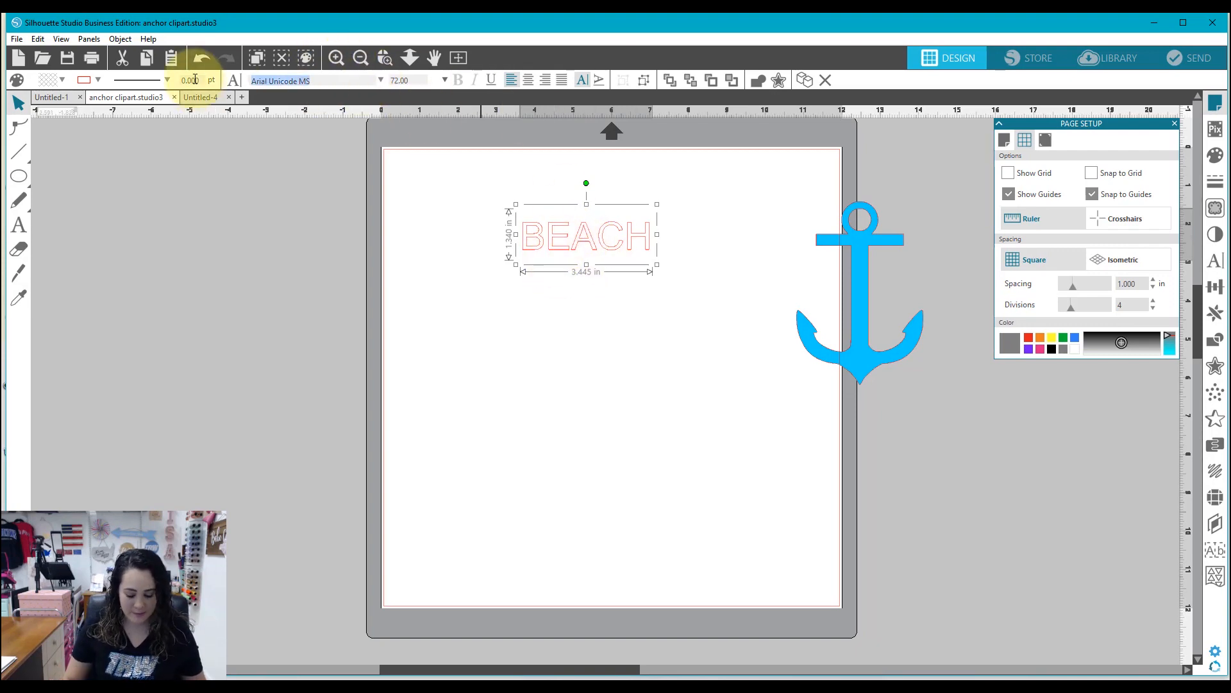
text(impact)
key(Return)
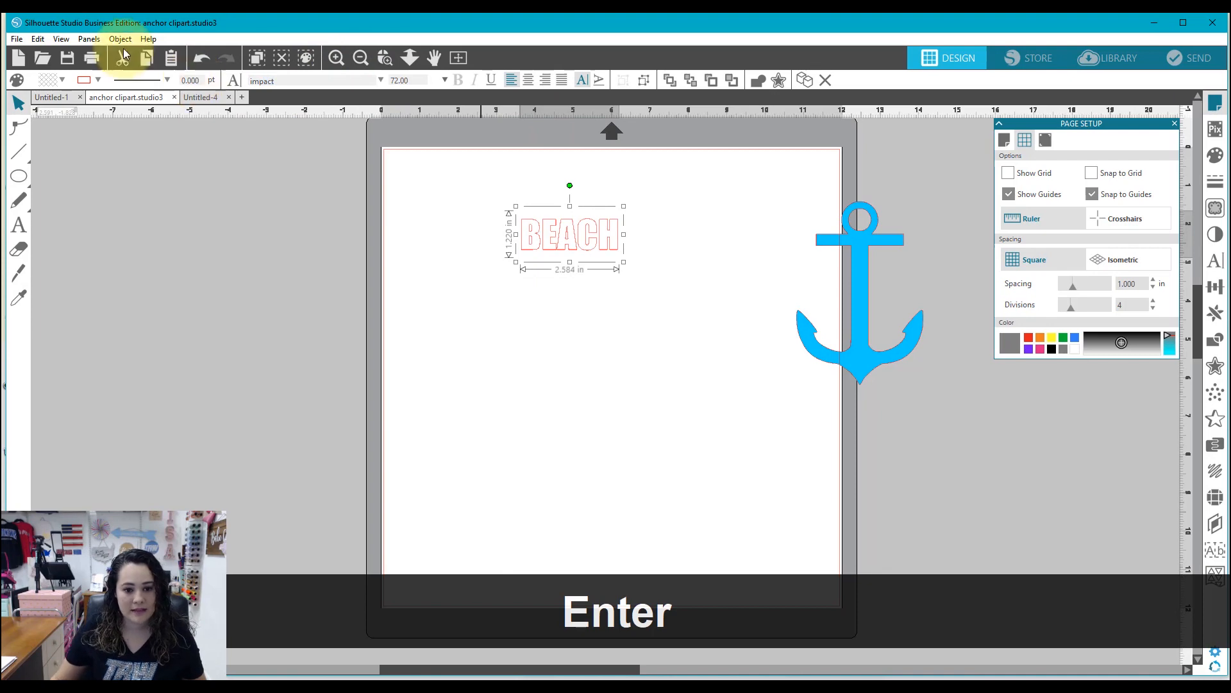
click(548, 368)
click(572, 246)
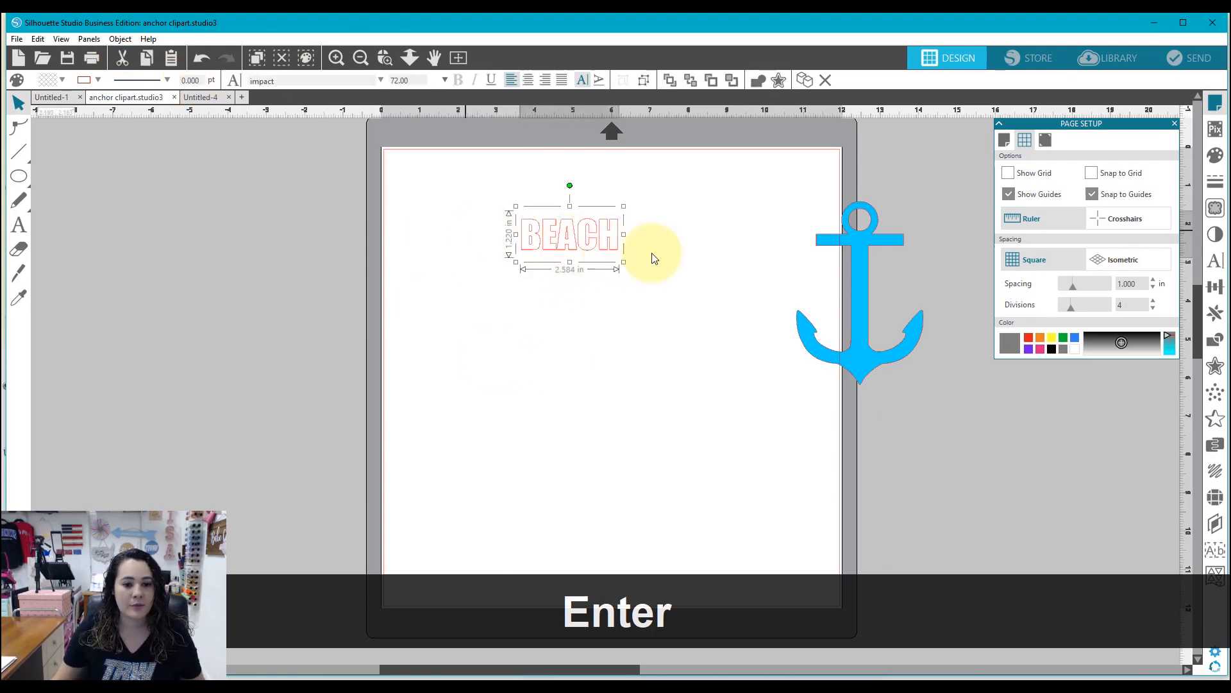
Step: Enlarge the BEACH text to about 5.74 in wide and centre it near the top of the page
drag(625, 261, 691, 308)
click(614, 248)
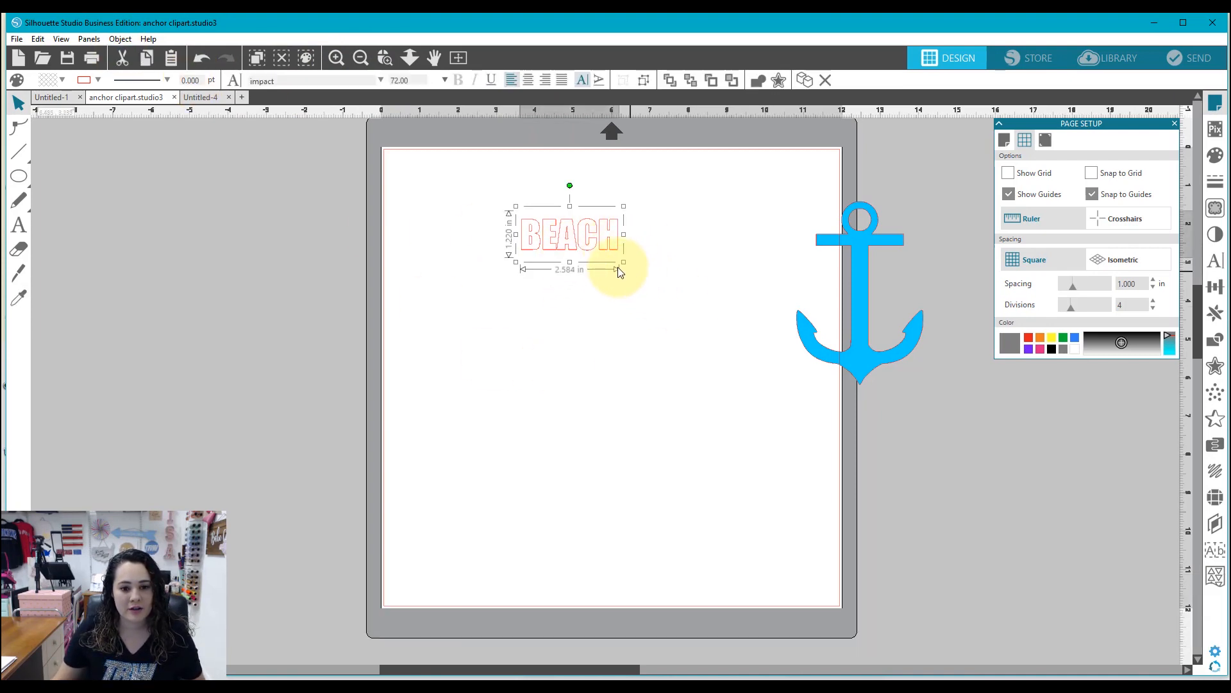
drag(623, 262, 709, 338)
drag(641, 291, 618, 280)
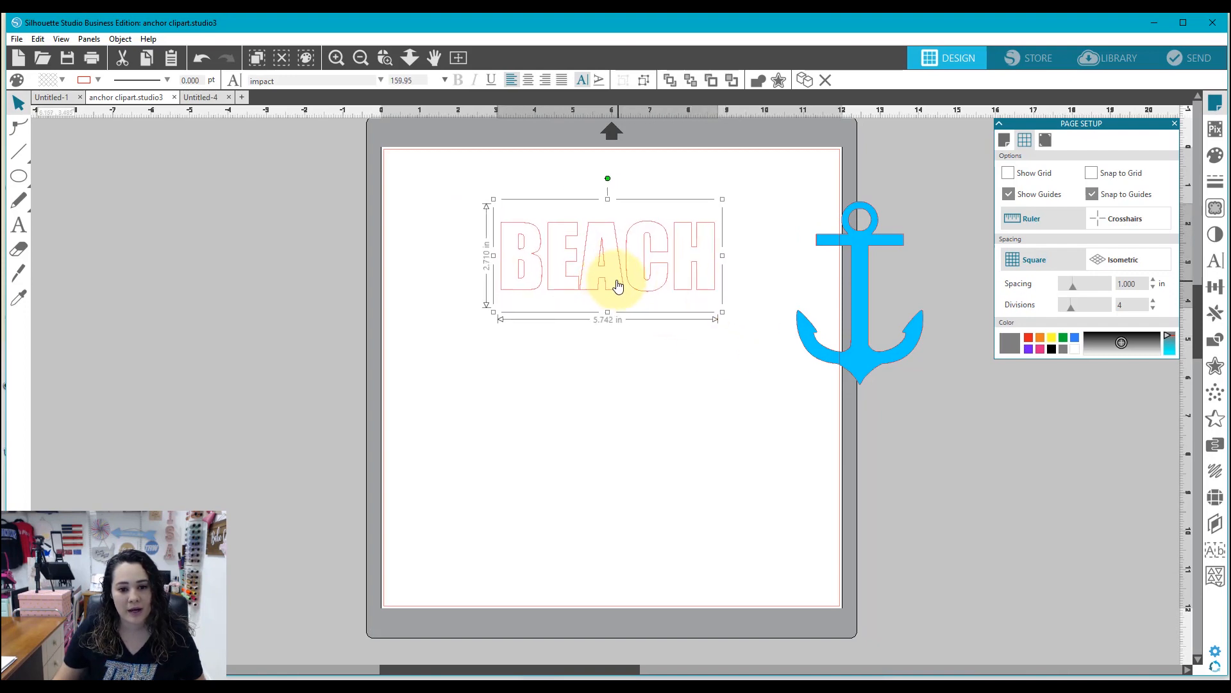
Step: Fill the BEACH text with bright pink and enlarge it to about 6.09 in wide
click(61, 80)
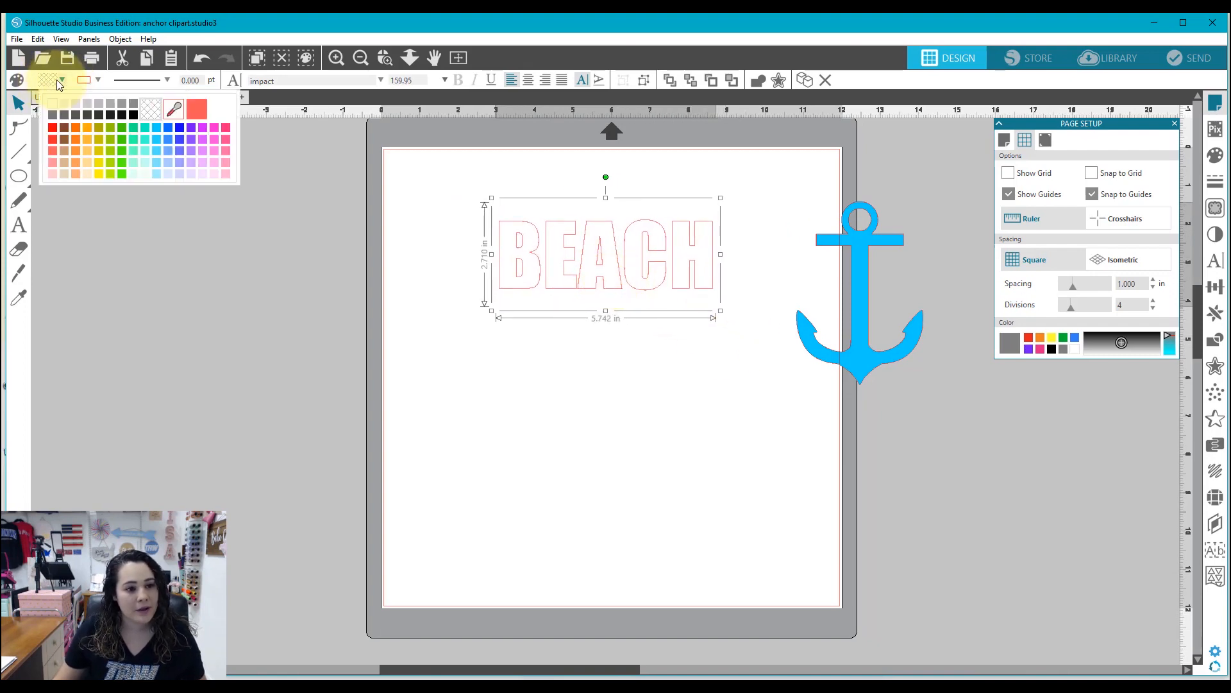
click(214, 127)
click(564, 374)
drag(594, 280, 580, 272)
drag(707, 303, 721, 308)
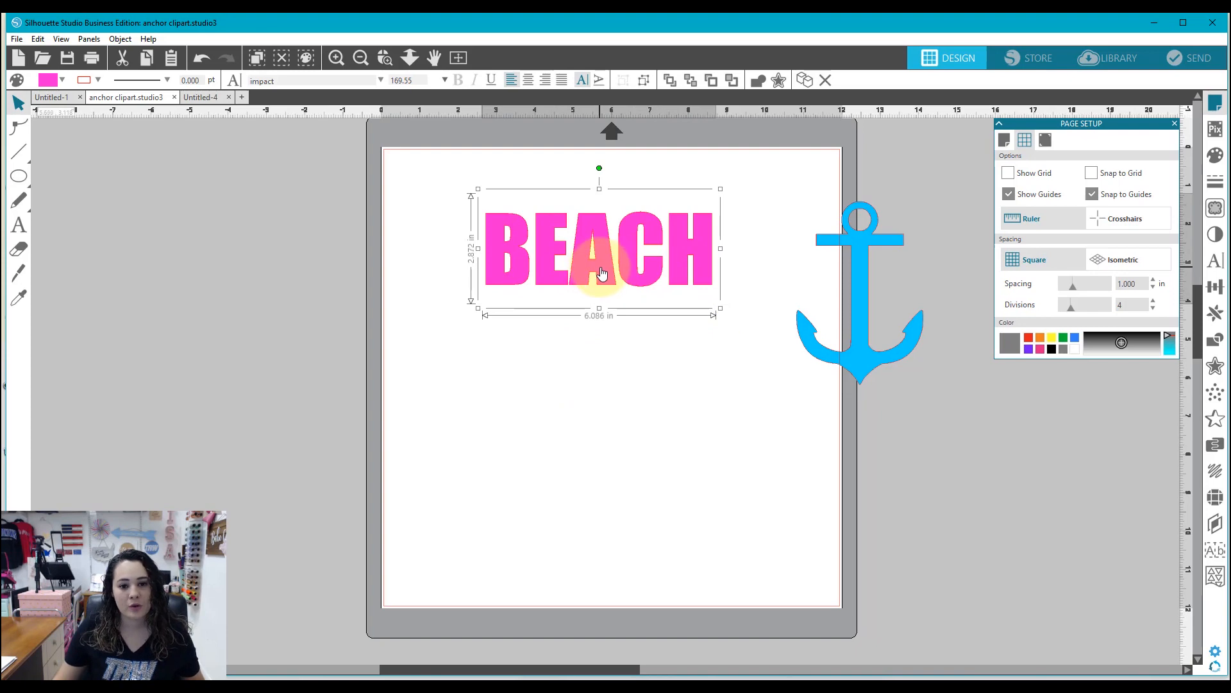
Step: Duplicate the BEACH text directly below, change the copy's wording to VIBES, and centre it under BEACH
drag(602, 274, 602, 345)
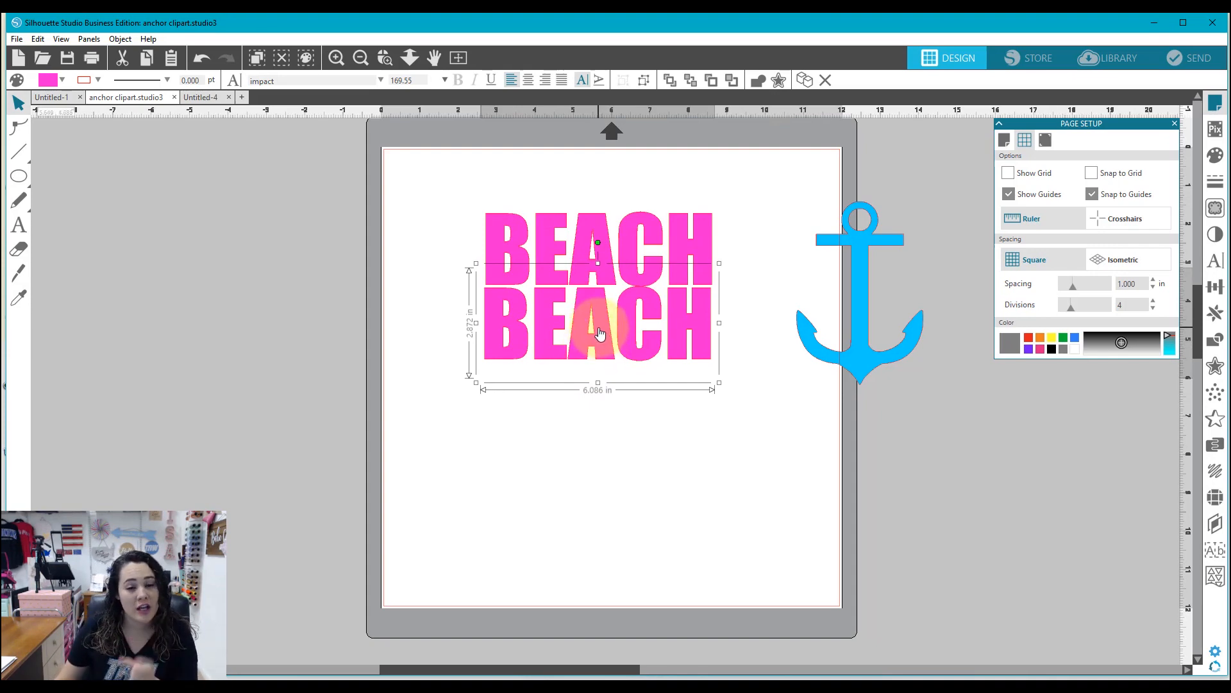
double_click(565, 316)
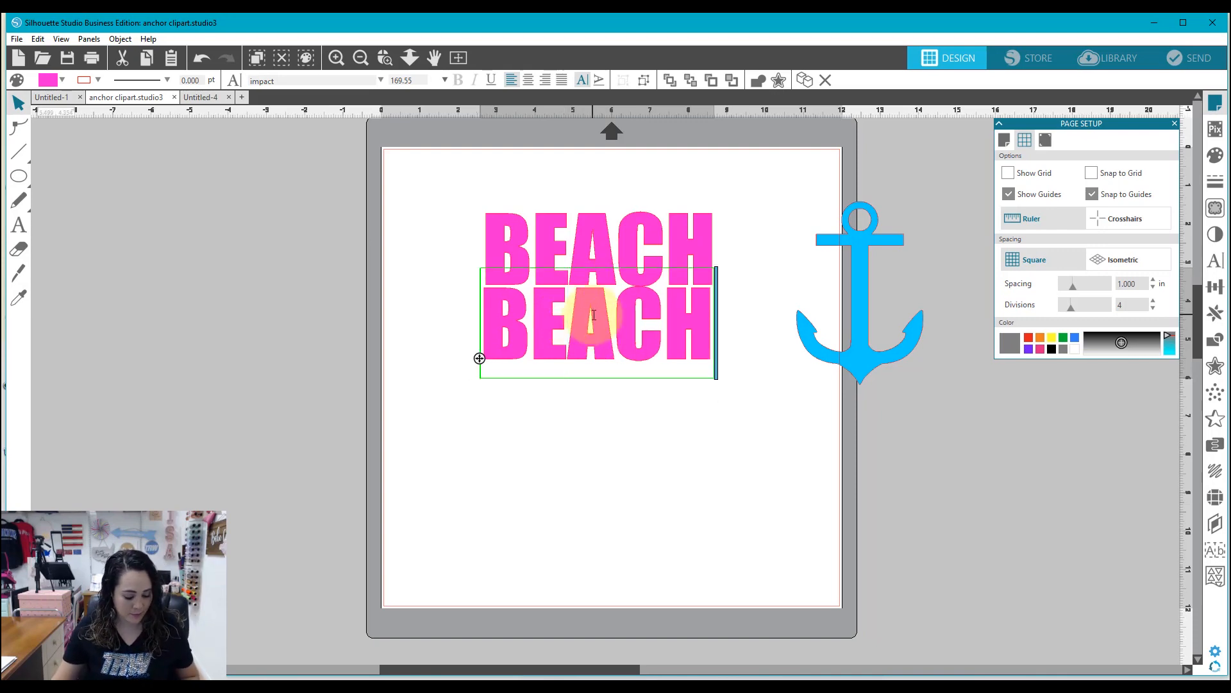
key(i)
key(ctrl+a)
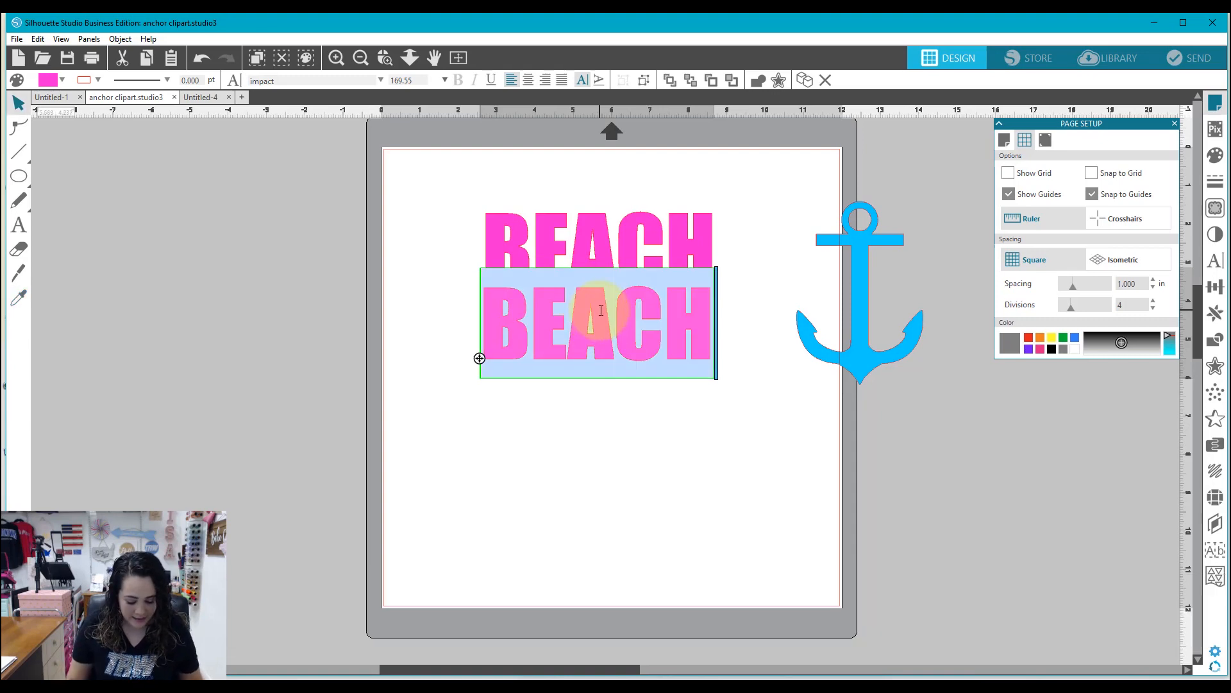
text(VIDOE)
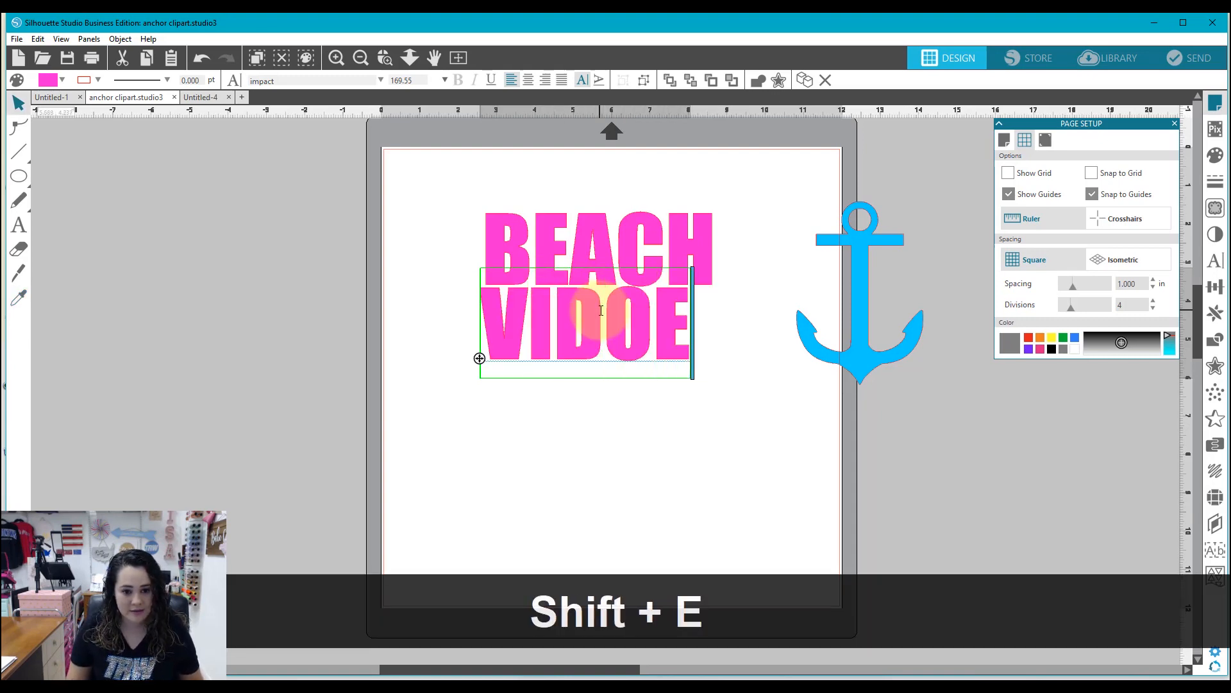
key(BackSpace)
key(BackSpace)
key(BackSpace)
text(BES)
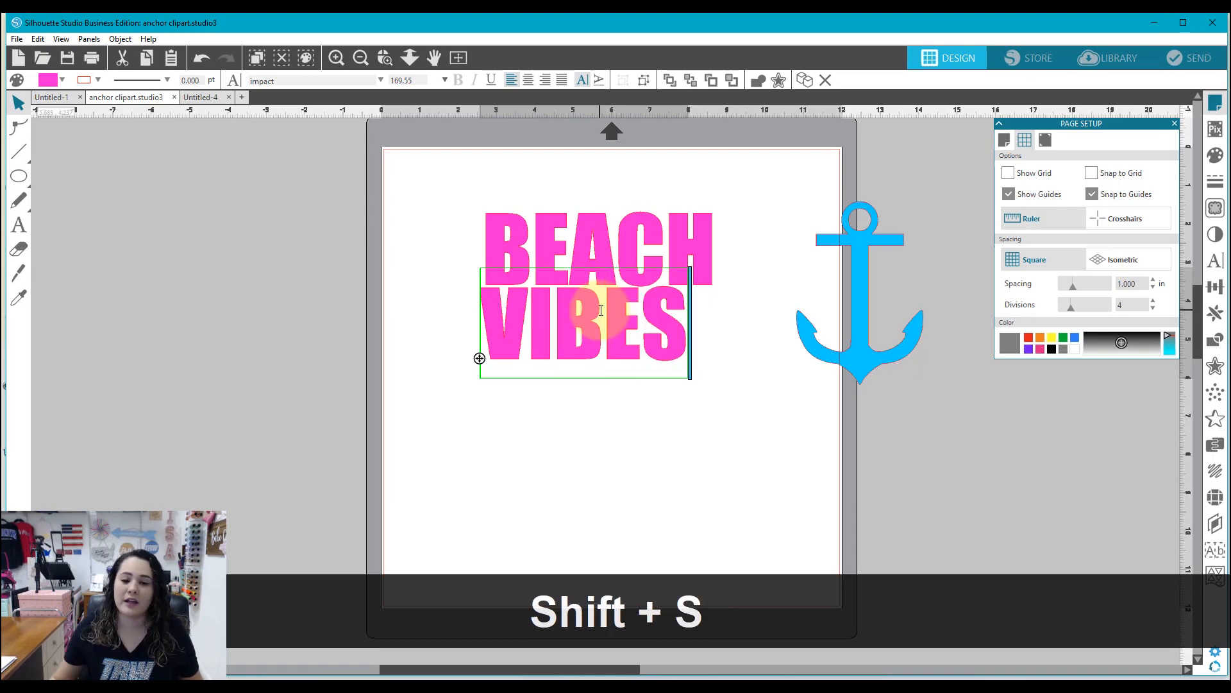
click(601, 364)
drag(599, 353, 608, 322)
key(Escape)
key(Escape)
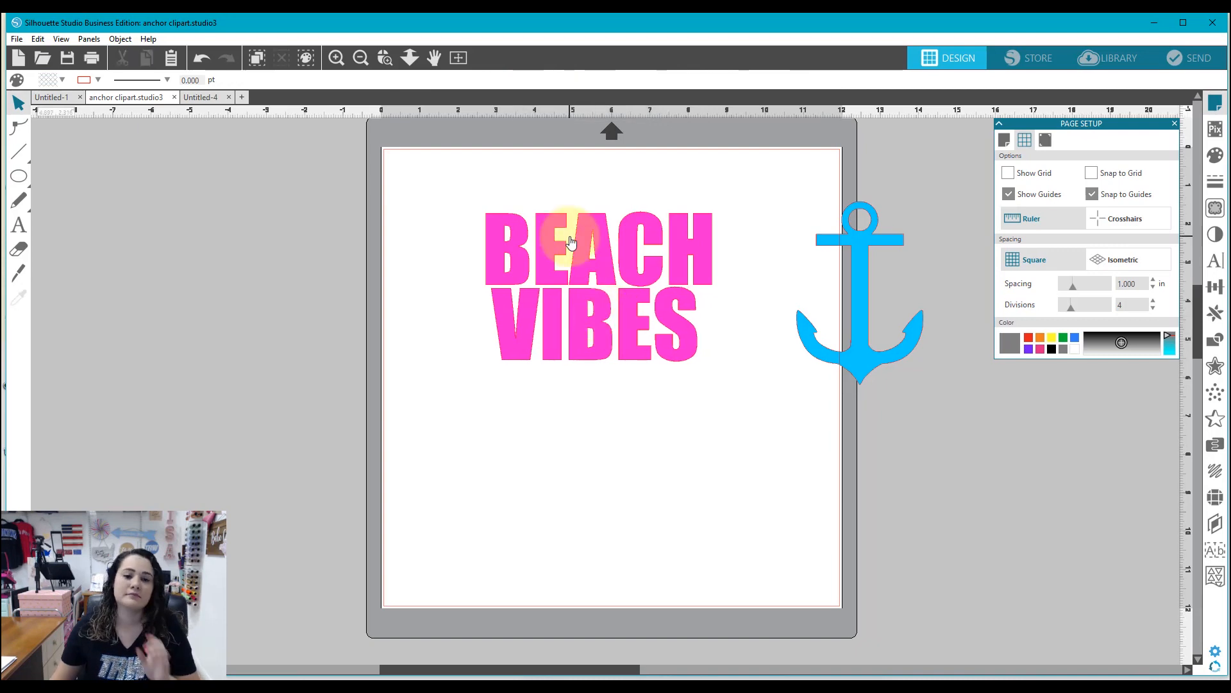
Step: Enlarge VIBES to about 6 in wide to match BEACH and nudge it into alignment just beneath
click(585, 325)
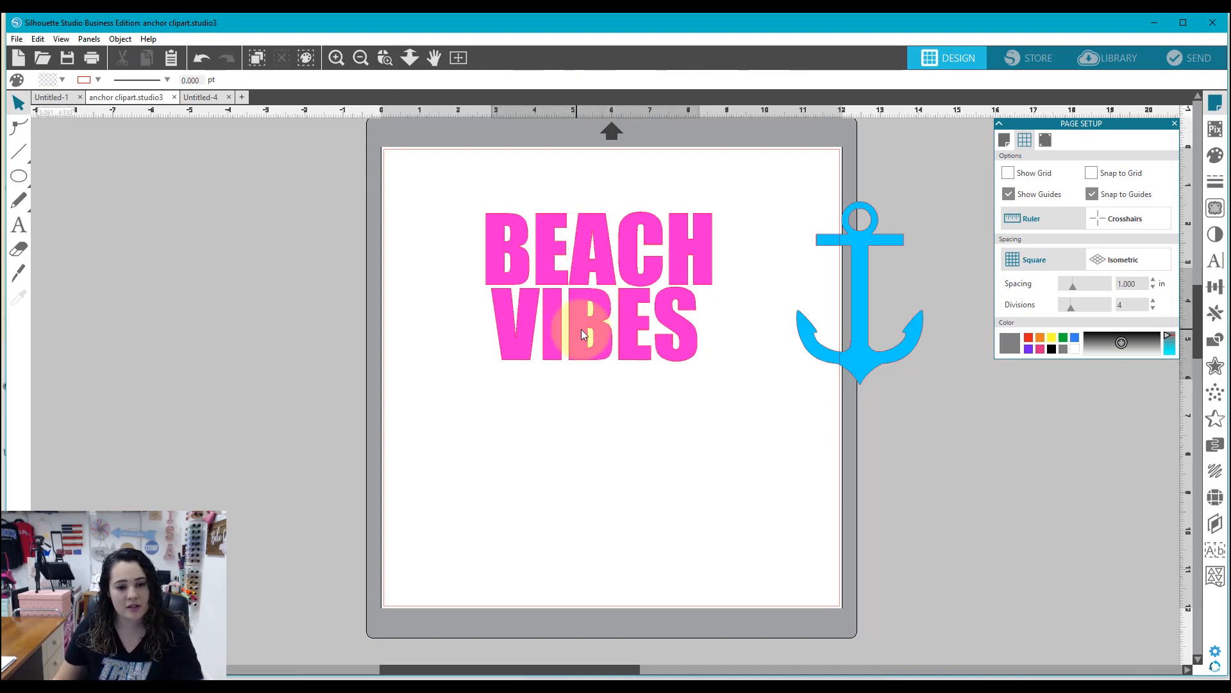
mouse_move(704, 383)
mouse_down()
mouse_move(720, 393)
mouse_move(696, 366)
mouse_move(722, 395)
mouse_up()
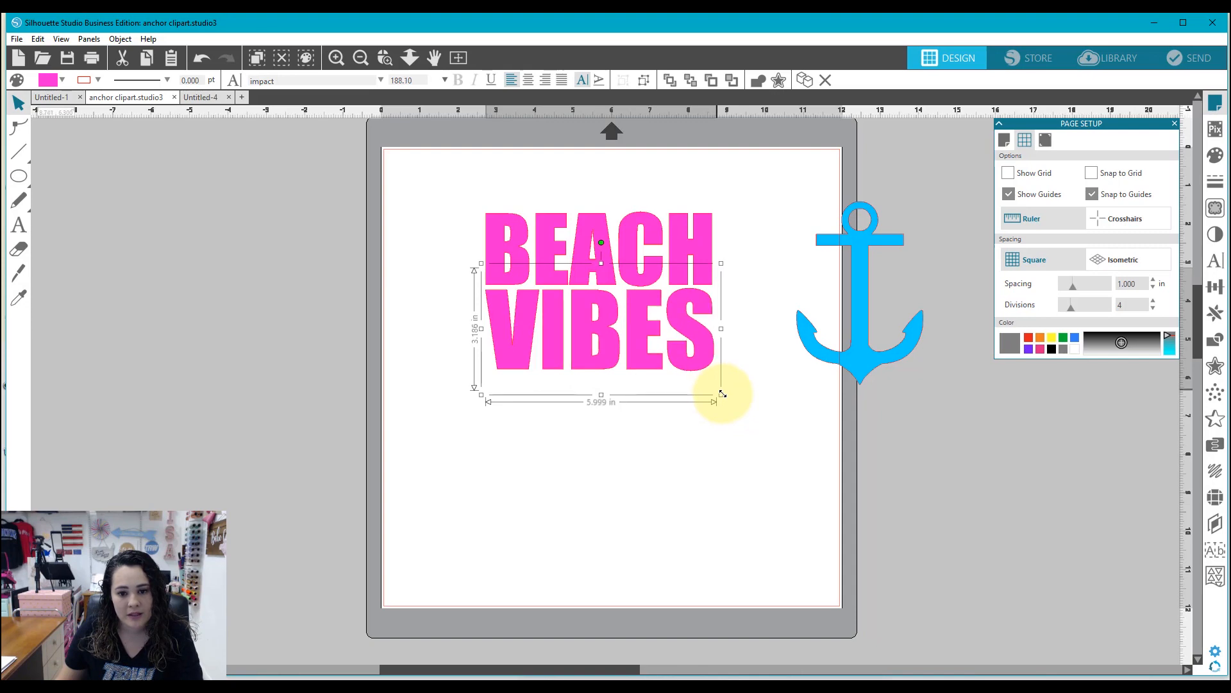
drag(594, 360, 594, 358)
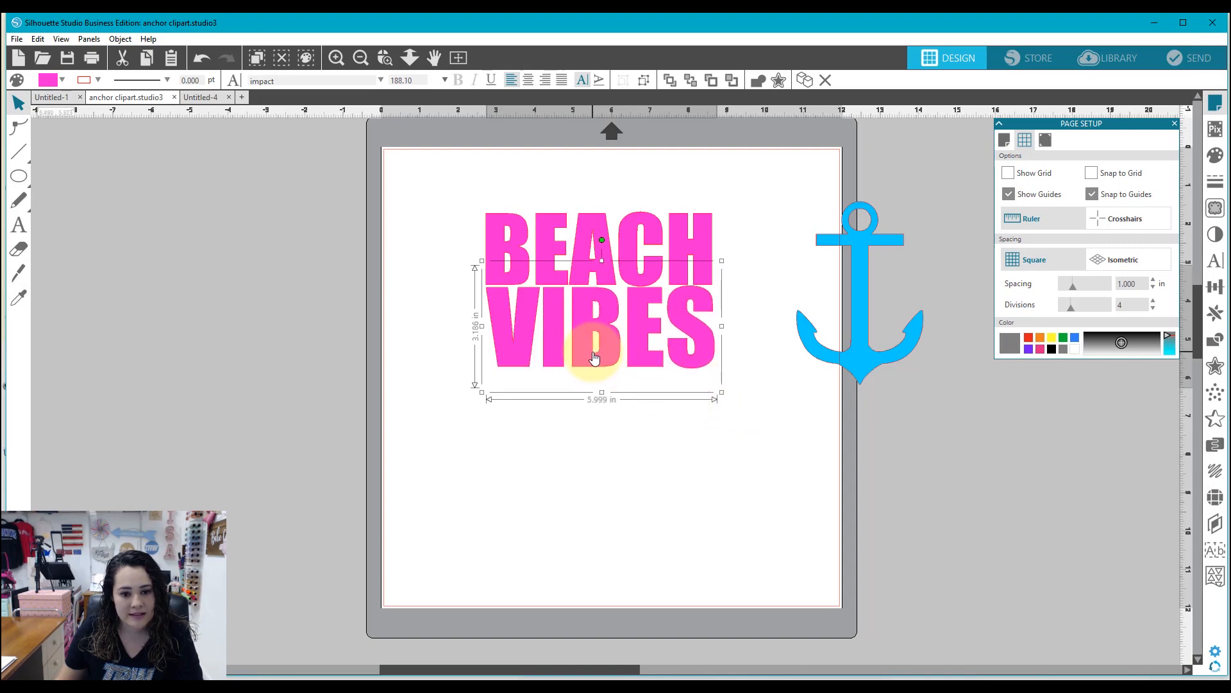
key(Down)
key(Left)
key(Left)
key(Right)
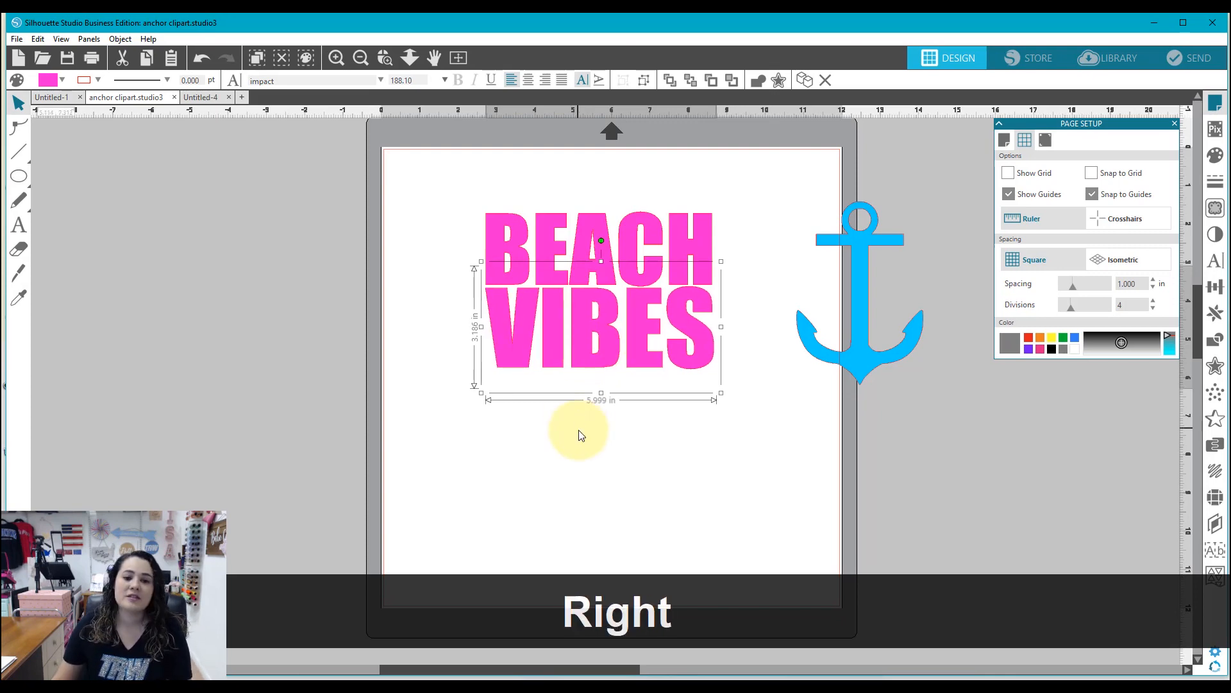
click(526, 420)
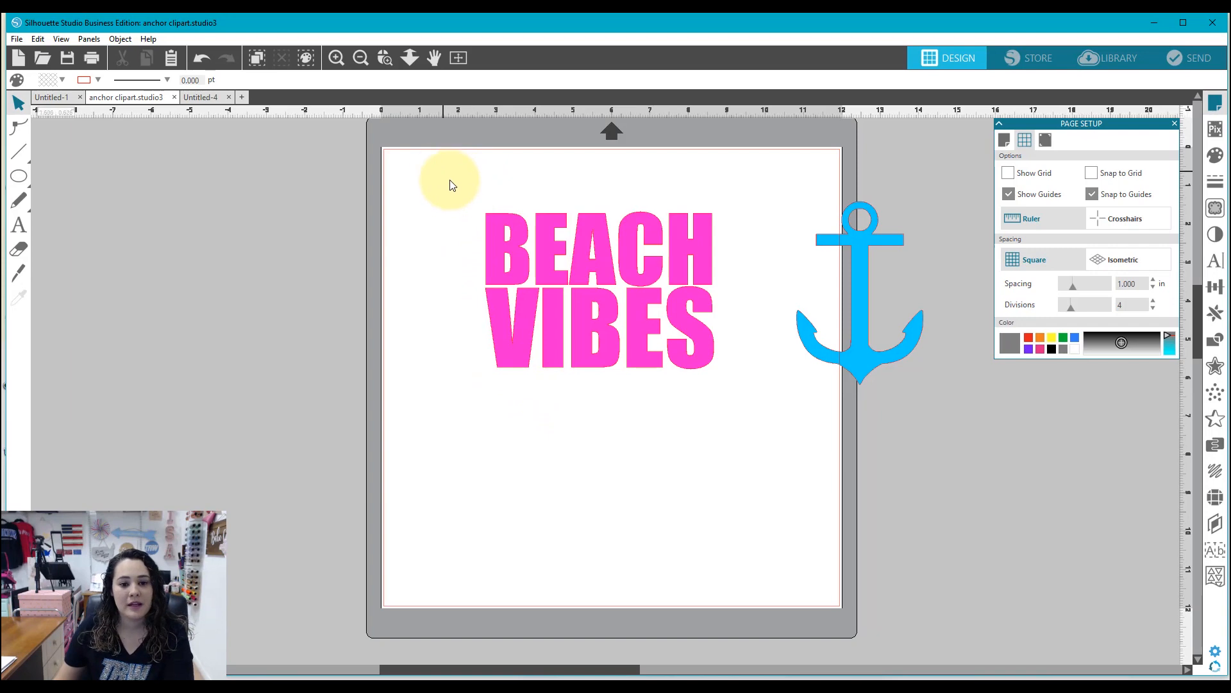
Step: Combine the BEACH and VIBES texts into one compound path
drag(447, 178, 577, 384)
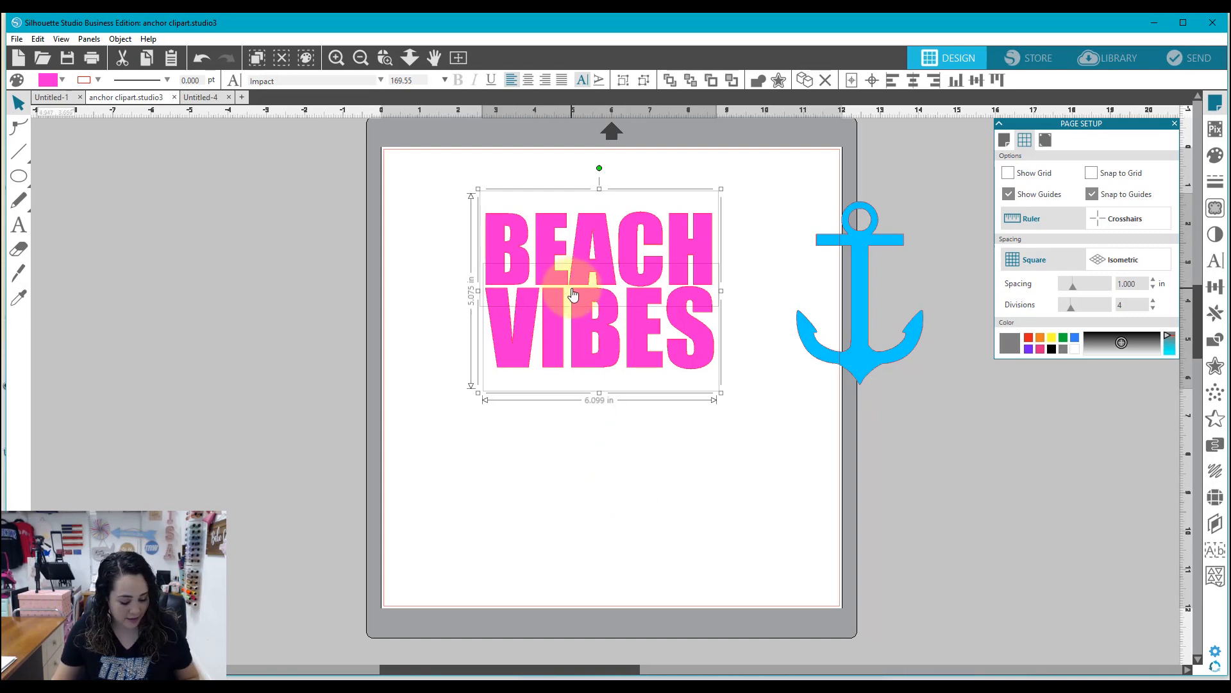
key(i)
key(ctrl+e)
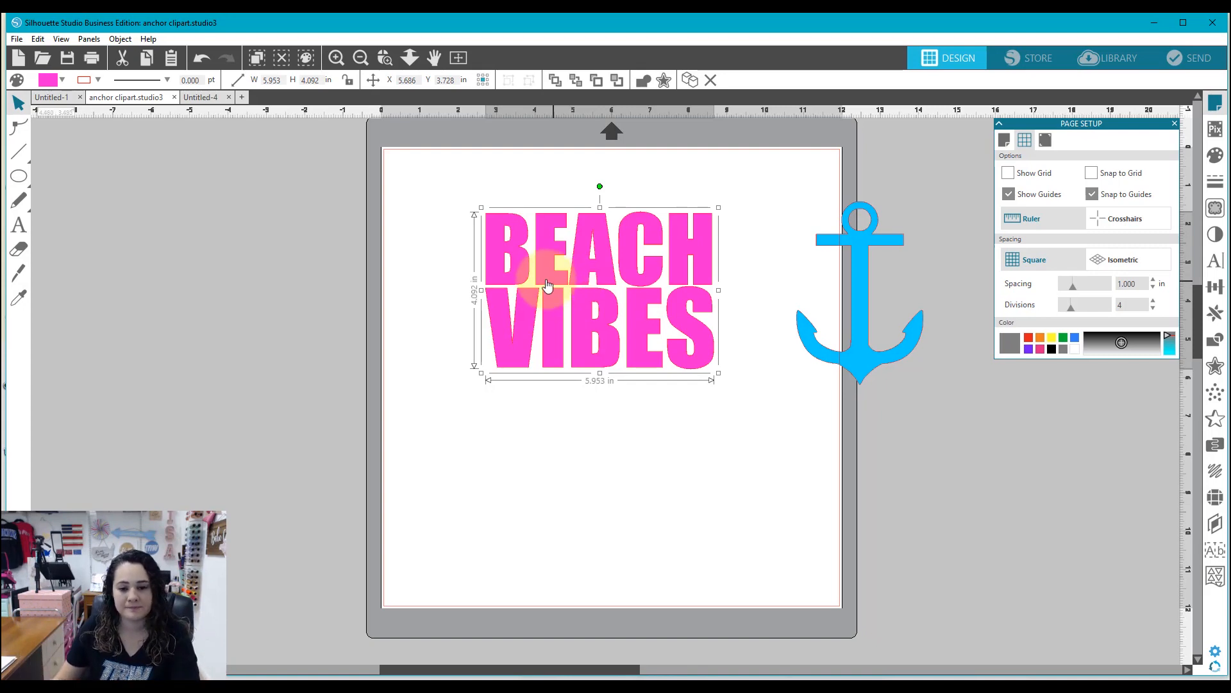
Step: Enlarge the BEACH VIBES lettering to about 9.25 in wide and centre it in the upper part of the page
drag(718, 374, 798, 430)
drag(637, 382, 608, 358)
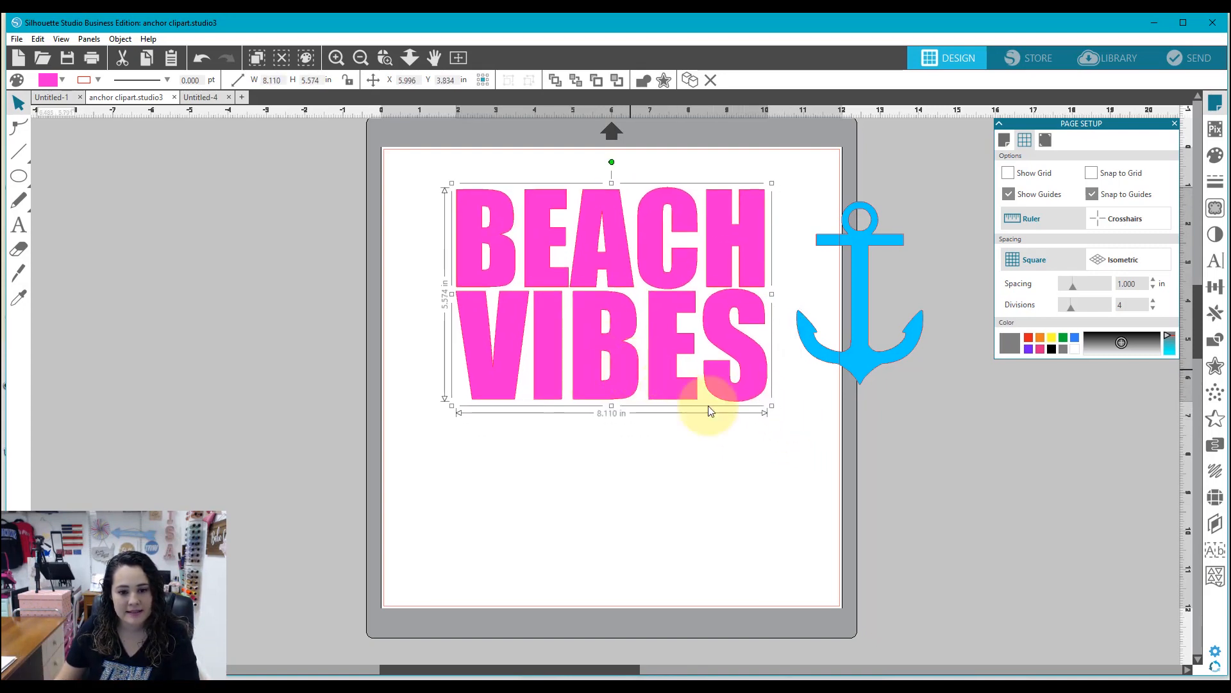
drag(772, 407, 812, 435)
drag(650, 396, 635, 381)
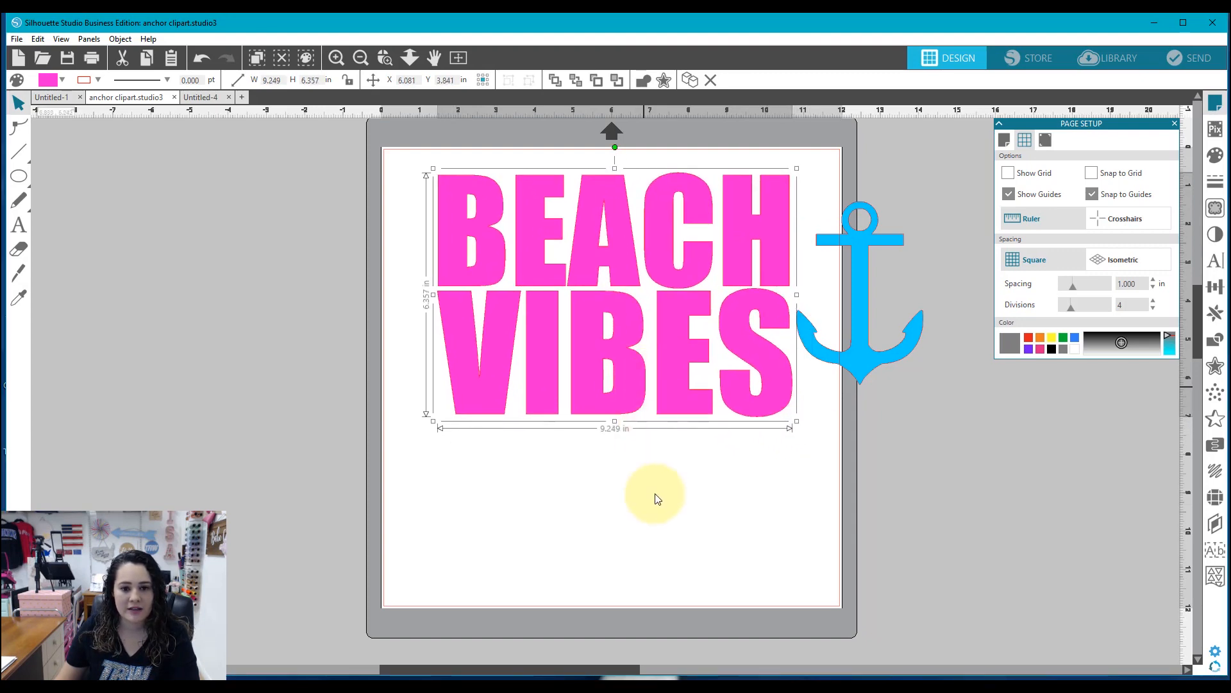
Step: Move the anchor to the right of the lettering and bring it to the front
click(654, 470)
drag(854, 377, 420, 363)
drag(531, 365, 873, 349)
right_click(873, 350)
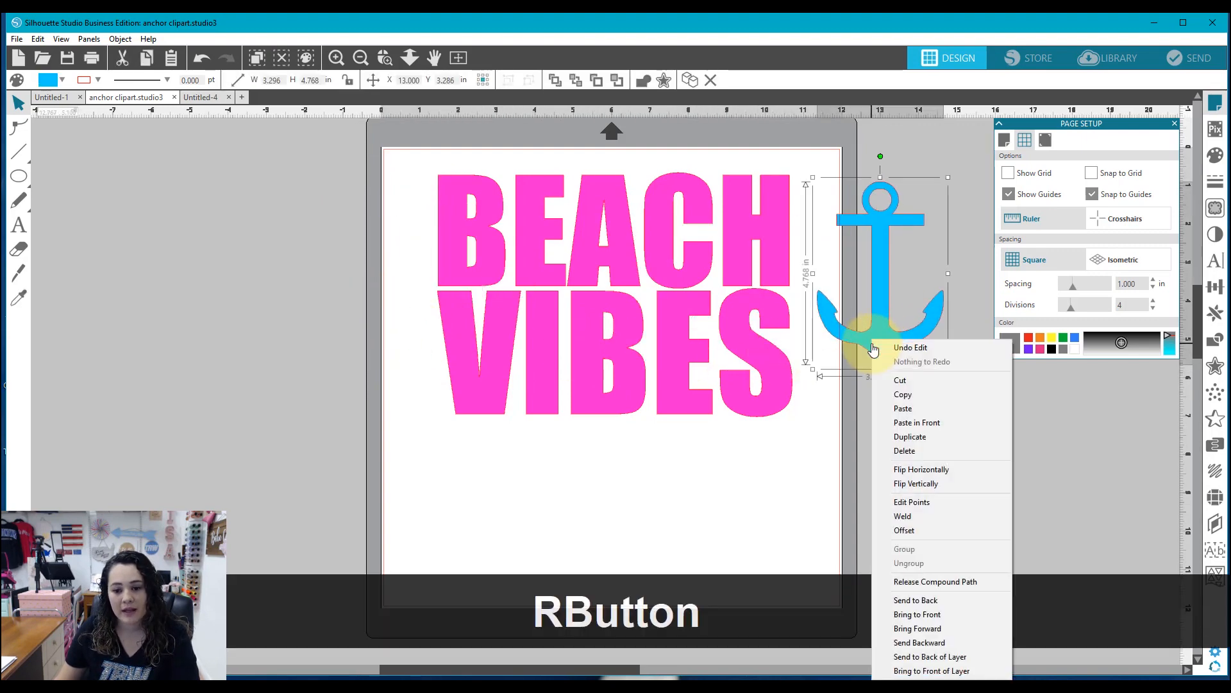
click(909, 619)
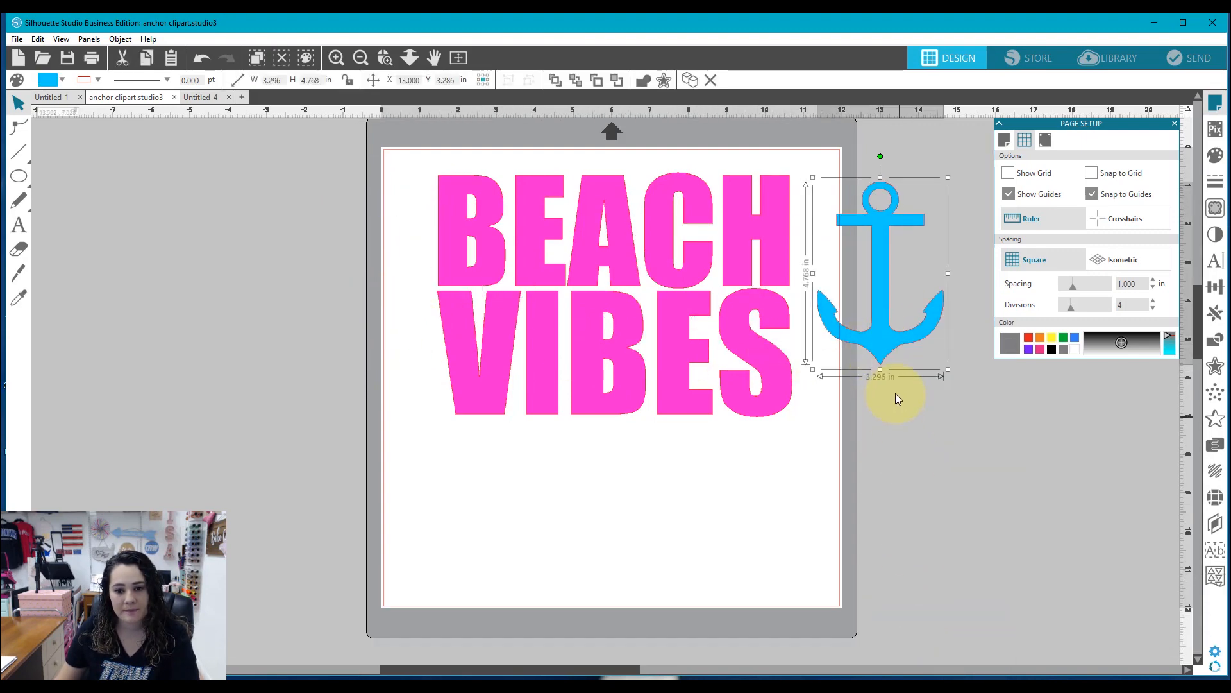
Step: Place the anchor over the middle of the lettering and enlarge it to about 3.97 in wide
drag(841, 356, 575, 370)
drag(667, 384, 707, 420)
mouse_move(607, 383)
mouse_down()
mouse_move(600, 364)
mouse_move(602, 377)
mouse_up()
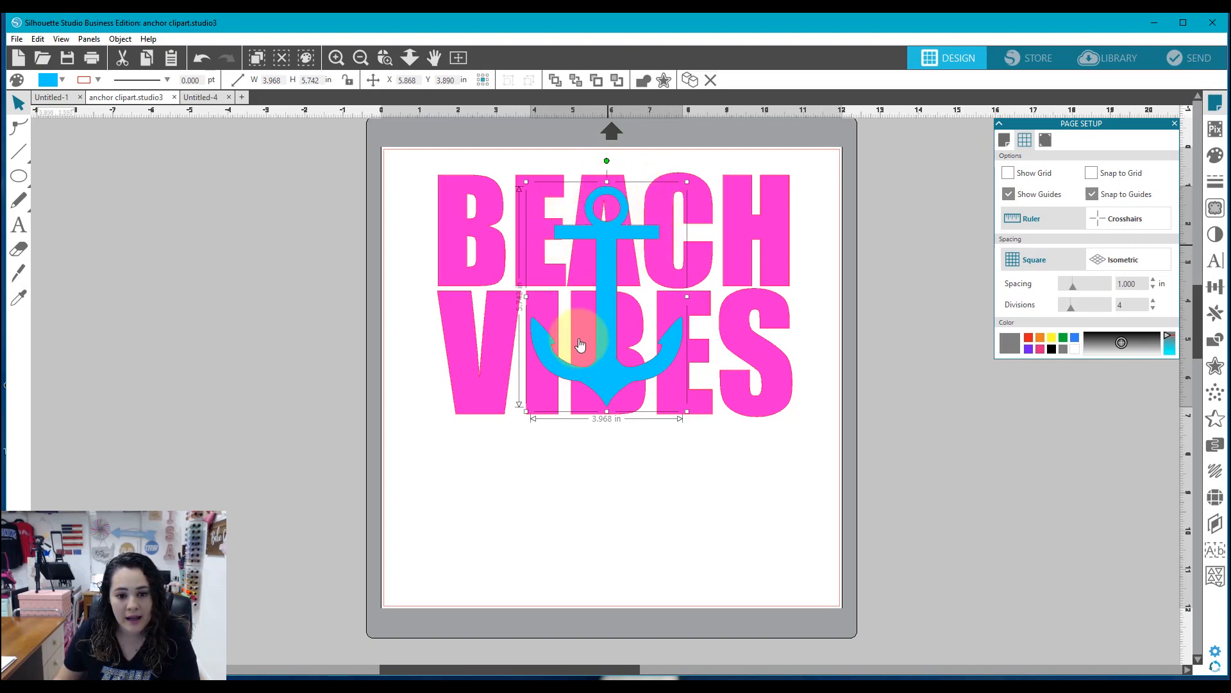
drag(607, 380, 607, 378)
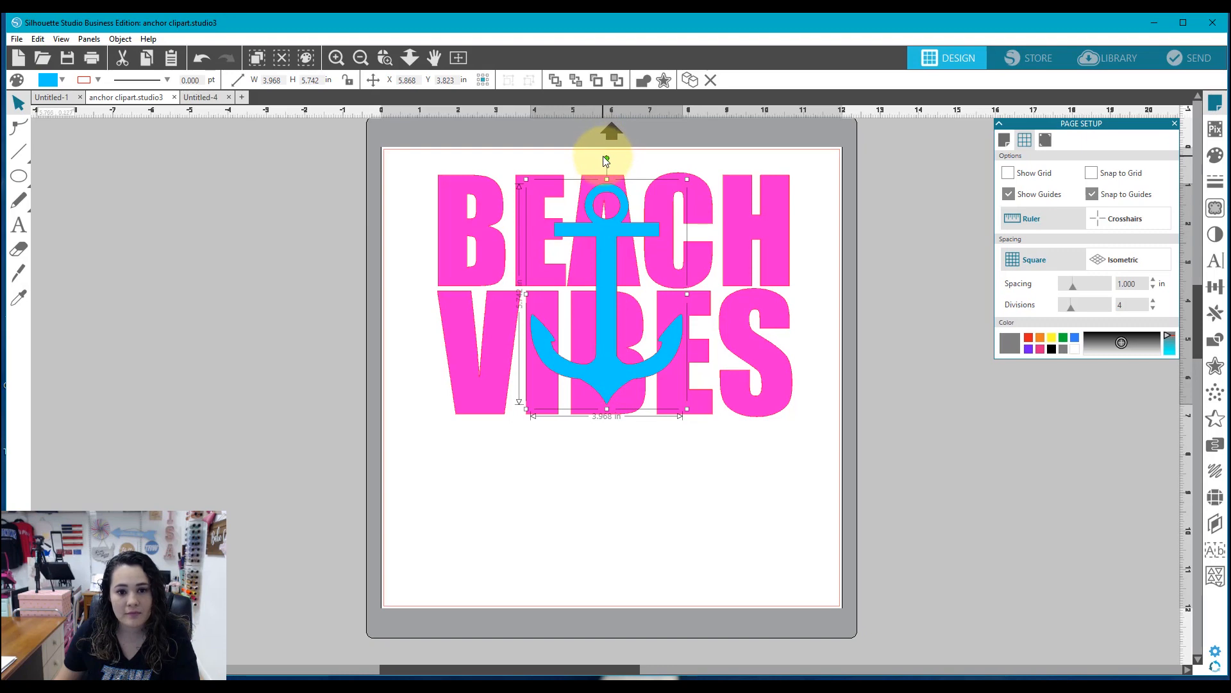
Step: Tilt the anchor clockwise, shrink it to about 3.57 in wide, and reposition it within the lettering
drag(609, 157, 640, 162)
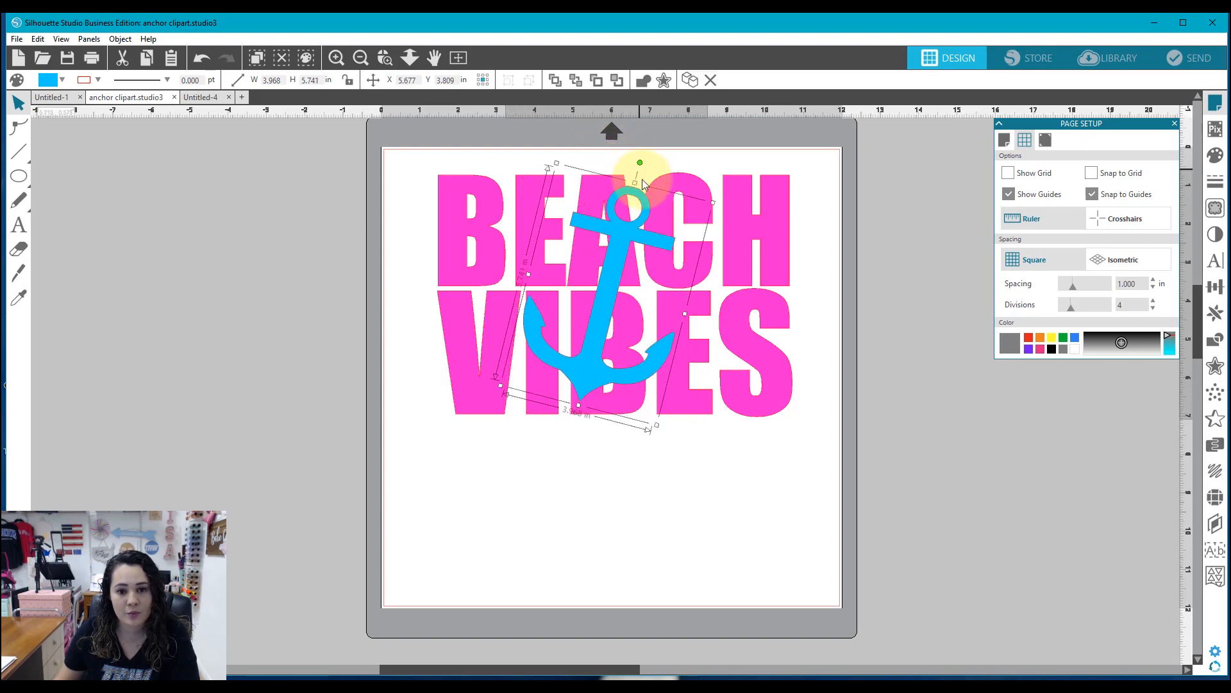
mouse_move(649, 236)
mouse_down()
mouse_move(641, 218)
mouse_move(647, 235)
mouse_up()
drag(659, 428, 649, 412)
drag(587, 365, 588, 385)
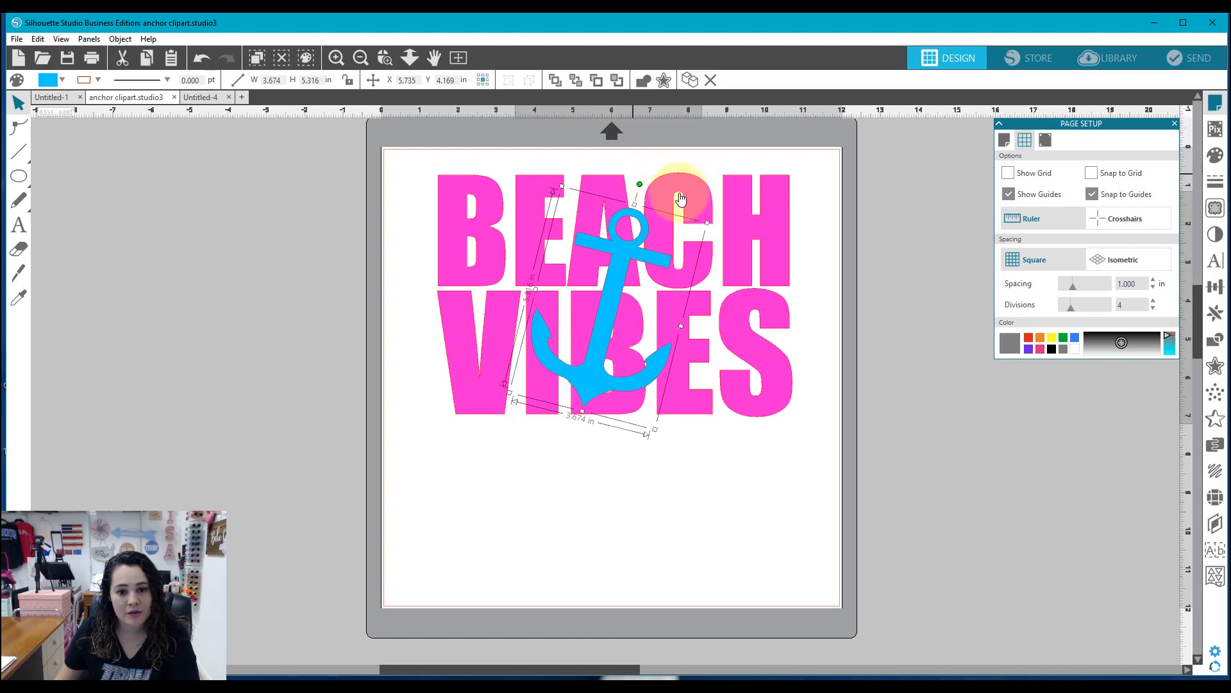
drag(706, 222, 699, 225)
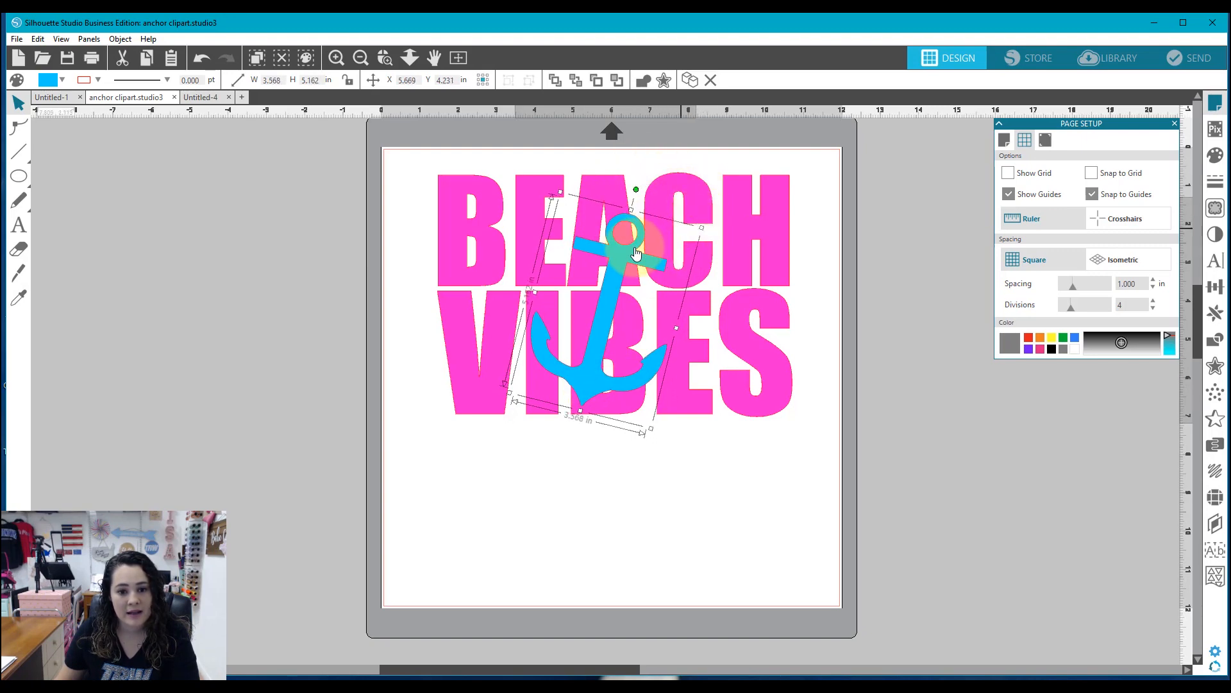
Step: Fine-tune the anchor's position over the lettering and place a copy of the combined design in the gray area left of the page
drag(627, 261, 633, 256)
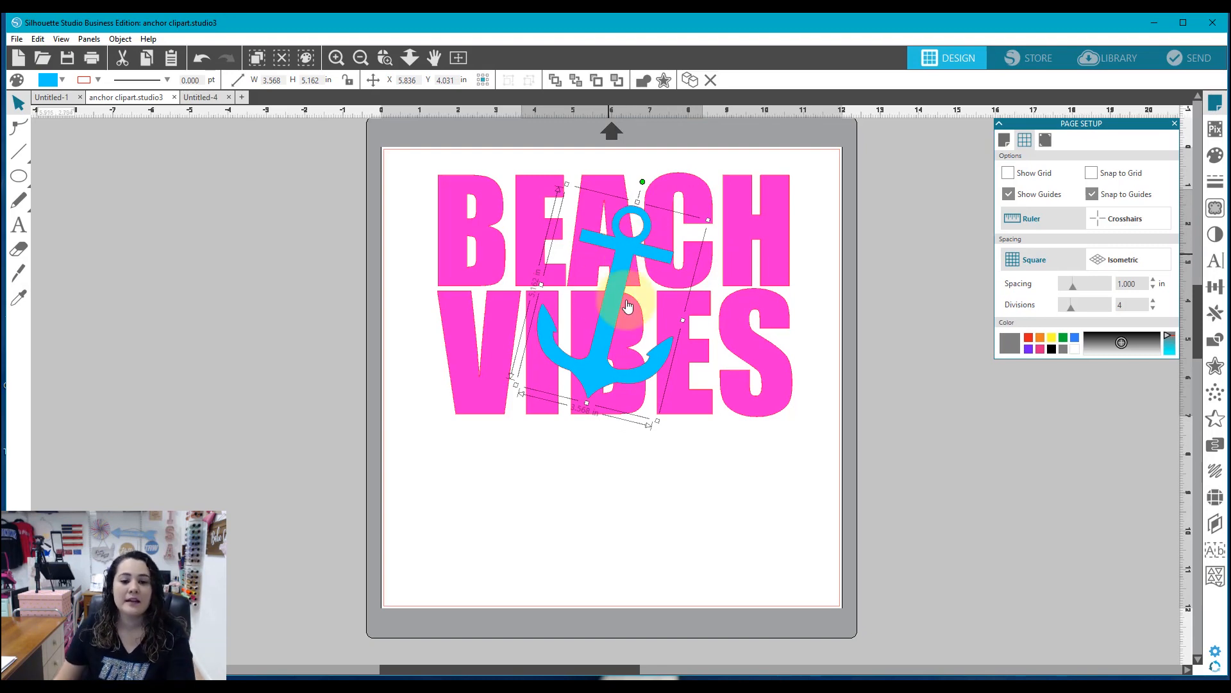
drag(408, 162, 578, 384)
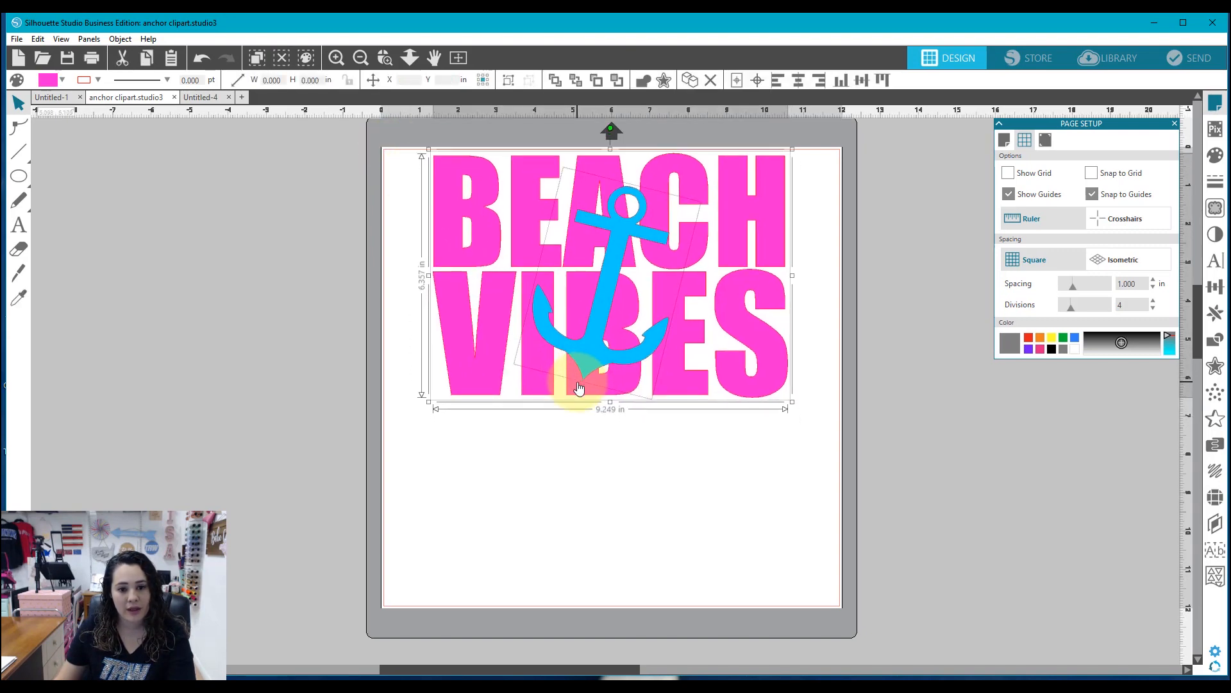
click(665, 482)
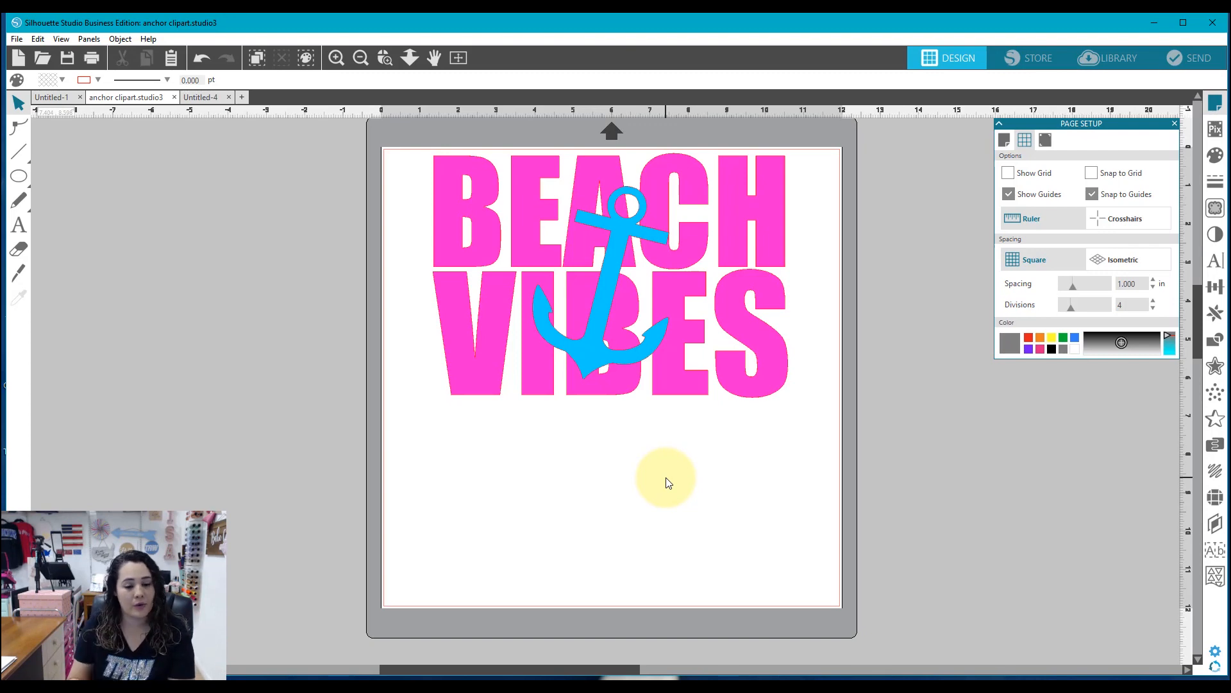
drag(389, 151, 109, 403)
click(567, 516)
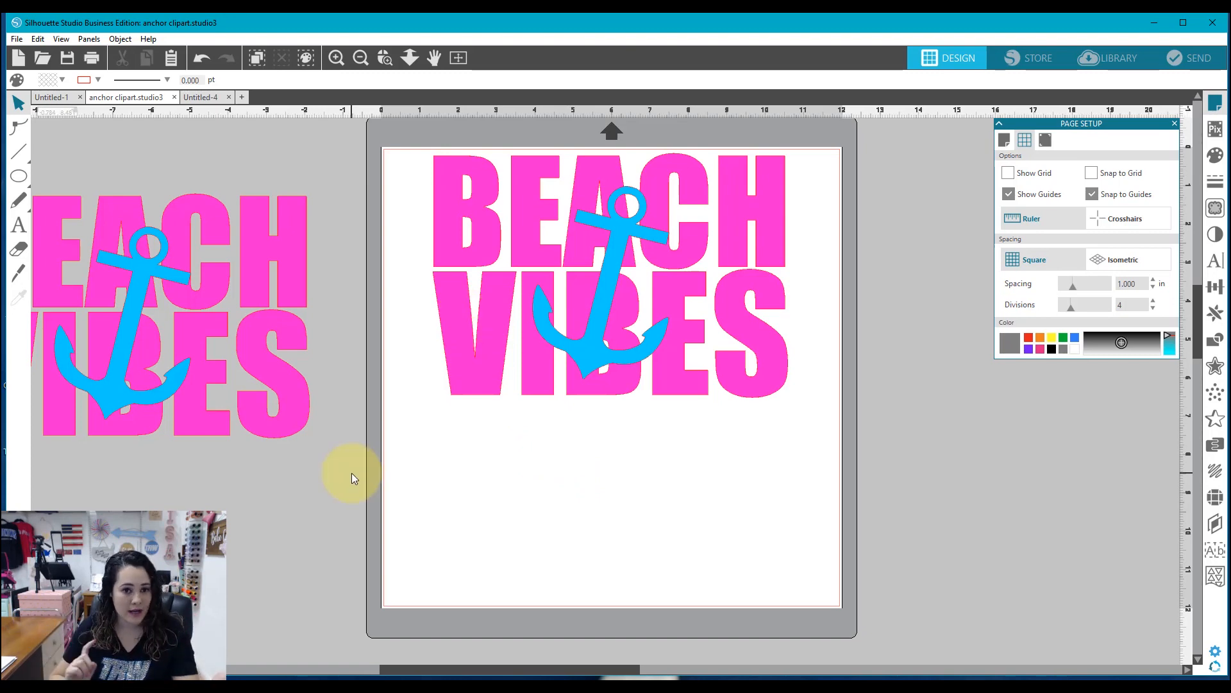
Step: Crop the BEACH VIBES lettering and anchor on the page so only their overlapping areas are kept
drag(384, 193, 626, 379)
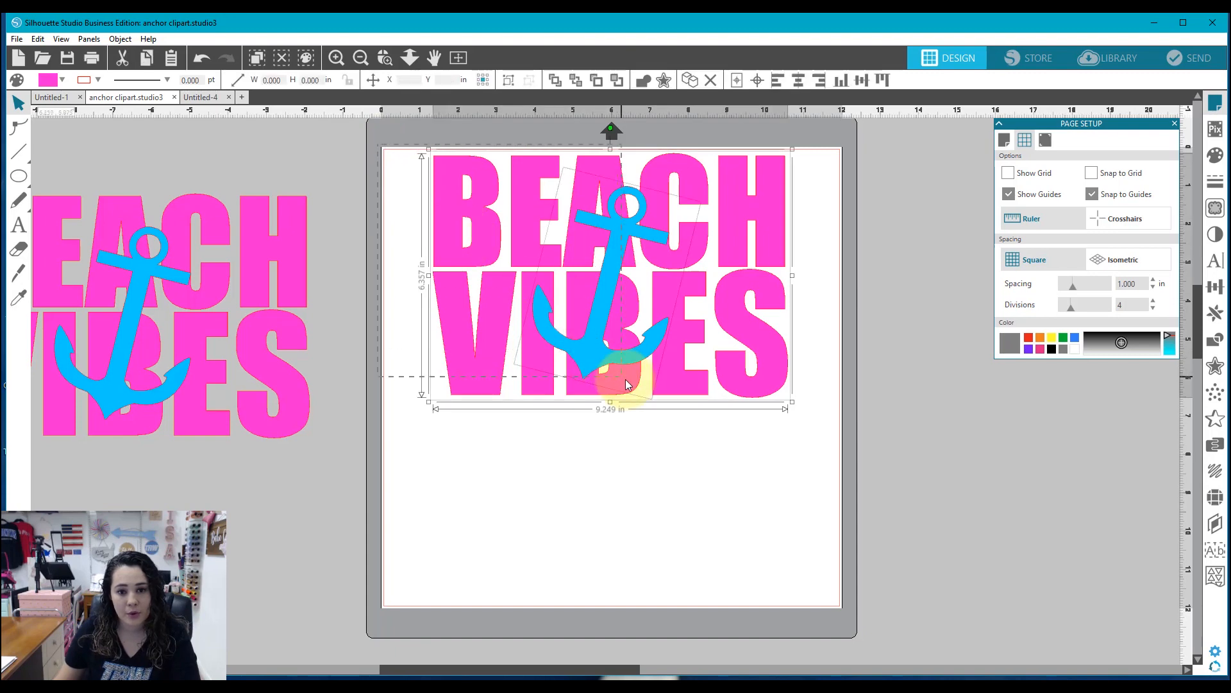
click(1174, 123)
click(1214, 340)
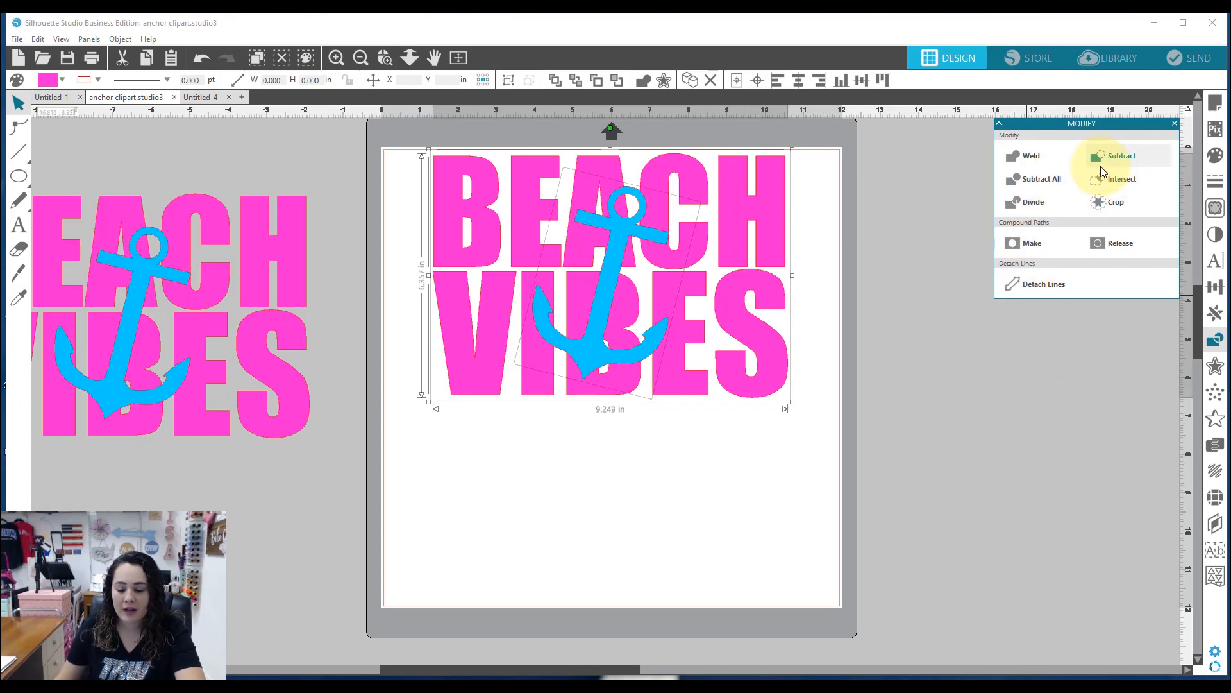
click(1112, 207)
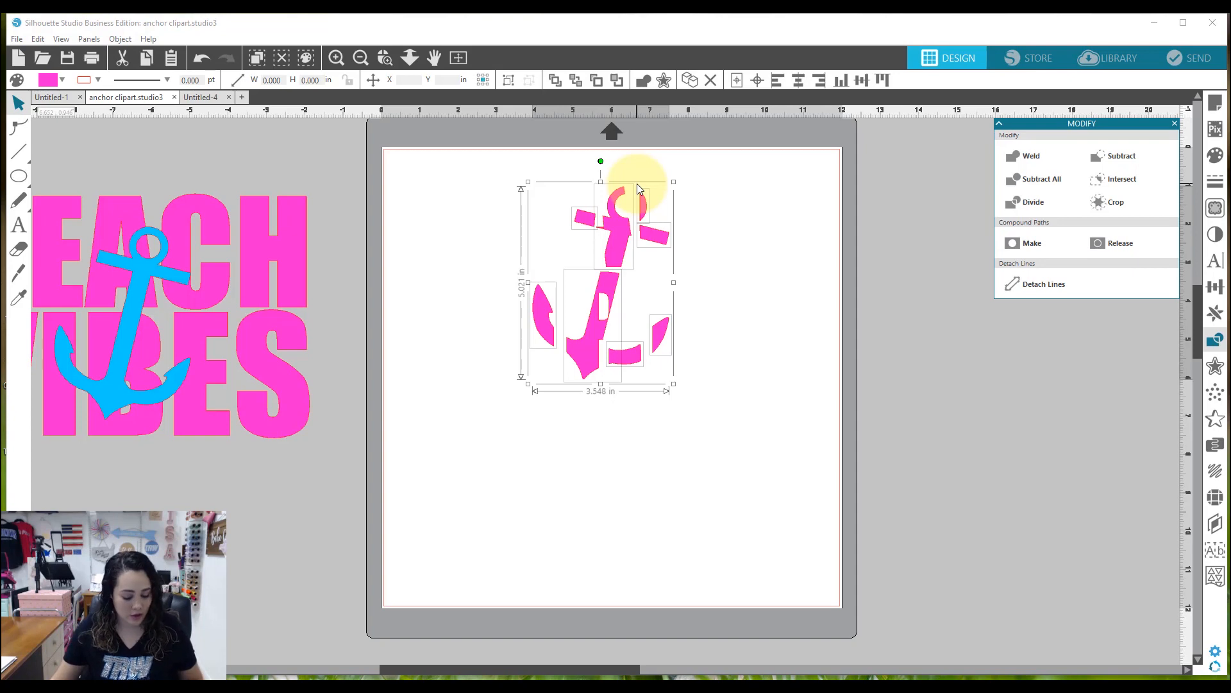
Step: Make the cropped anchor pieces one compound path and fill it with bright blue
key(e)
key(ctrl+e)
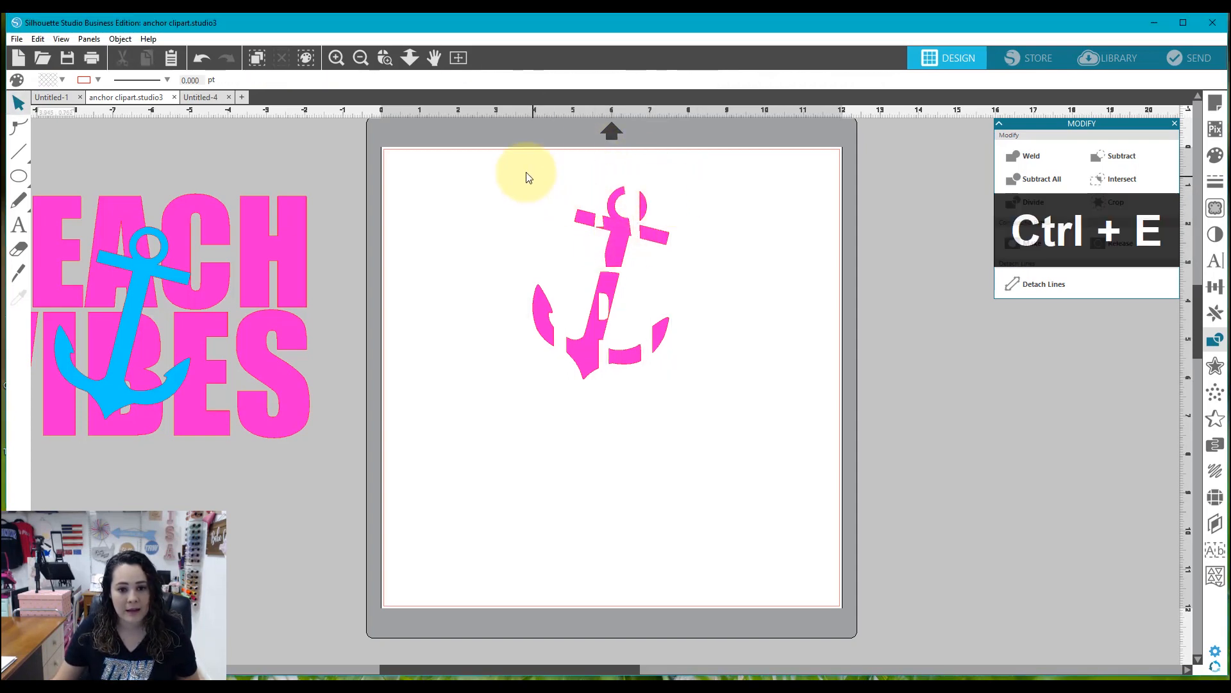
drag(525, 173, 689, 412)
key(ctrl+e)
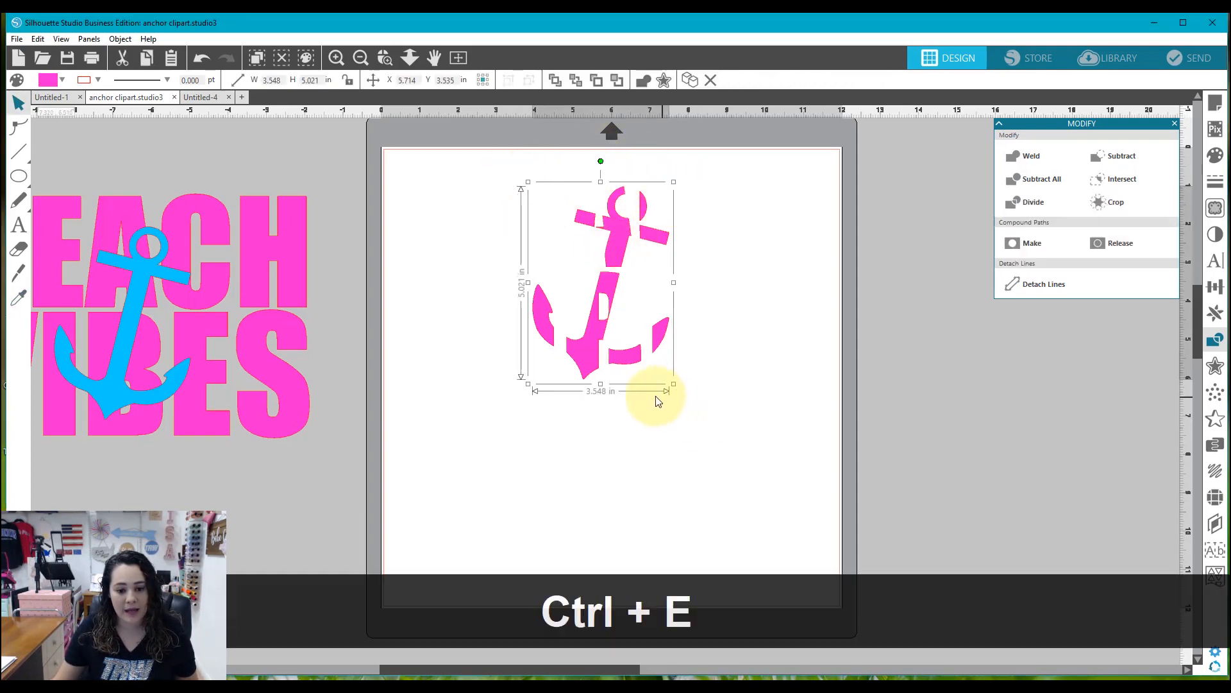
click(64, 77)
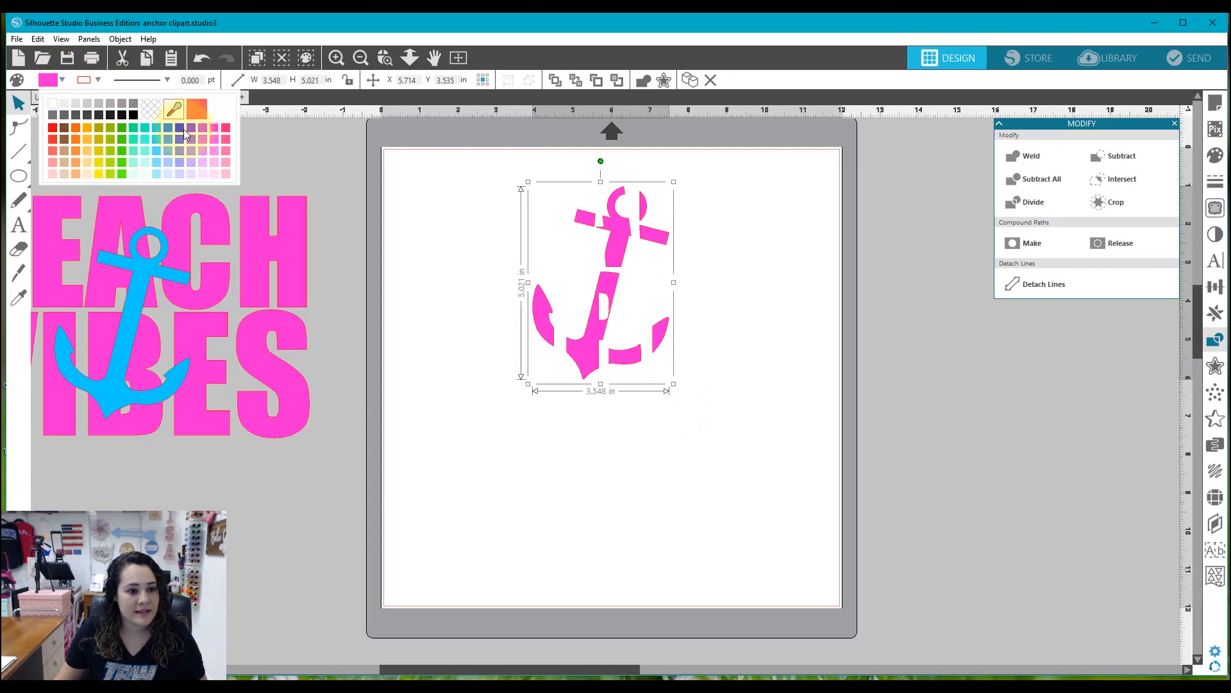
click(156, 129)
click(436, 173)
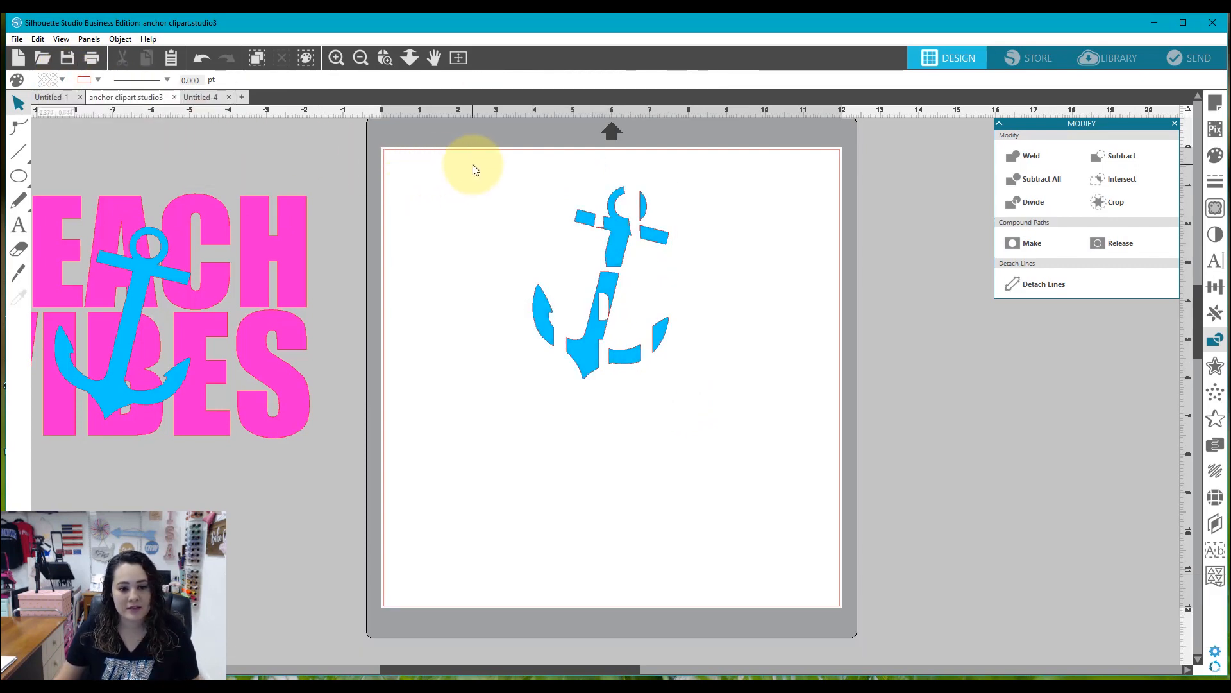
Step: Move the cropped blue anchor off the page to its right side and place a copy of the original design on the page
drag(473, 164, 627, 406)
drag(624, 364, 995, 410)
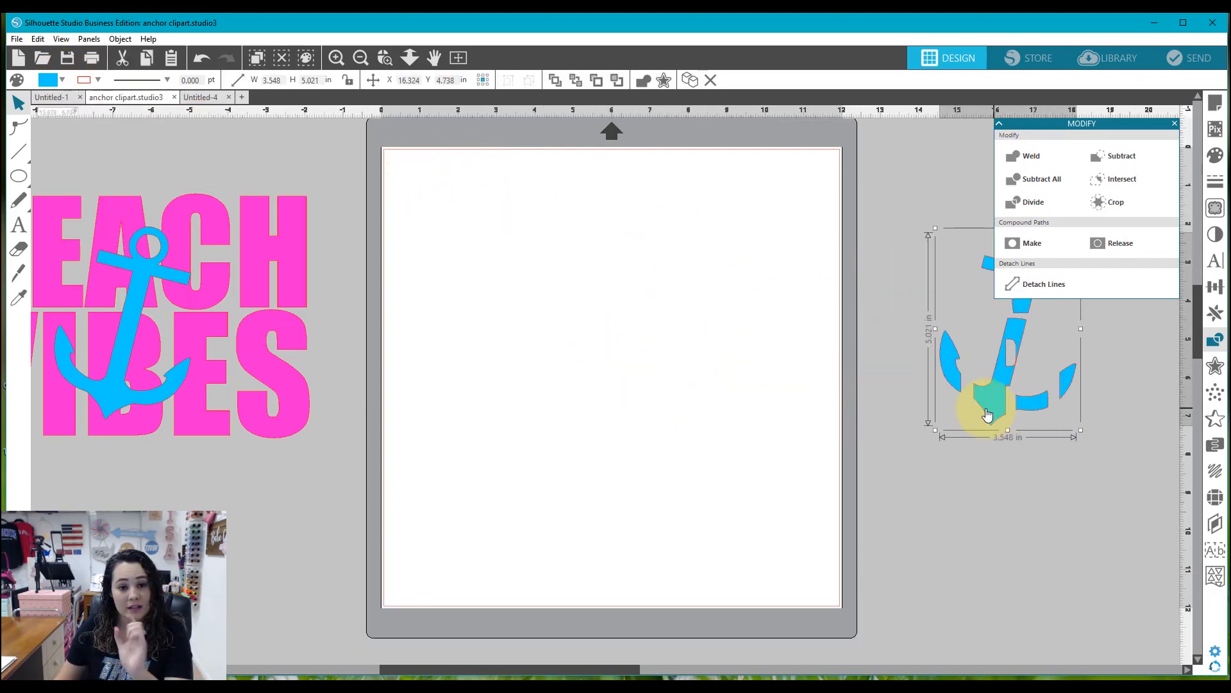
click(253, 492)
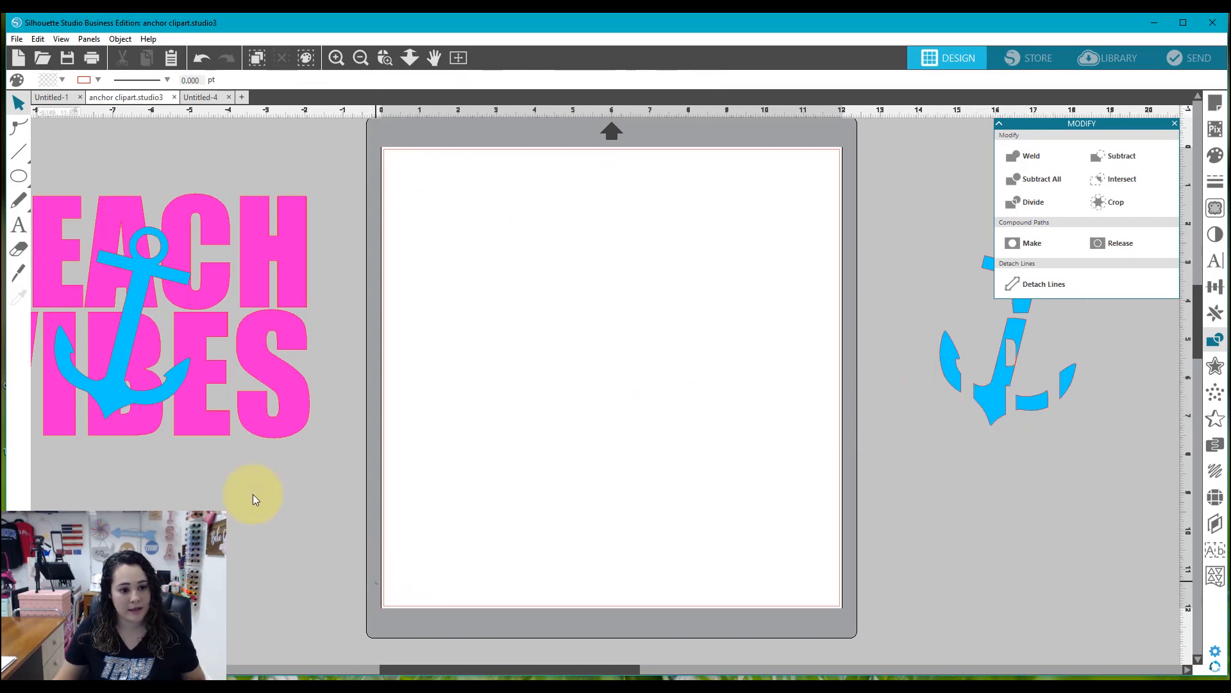
click(135, 247)
drag(250, 341, 616, 282)
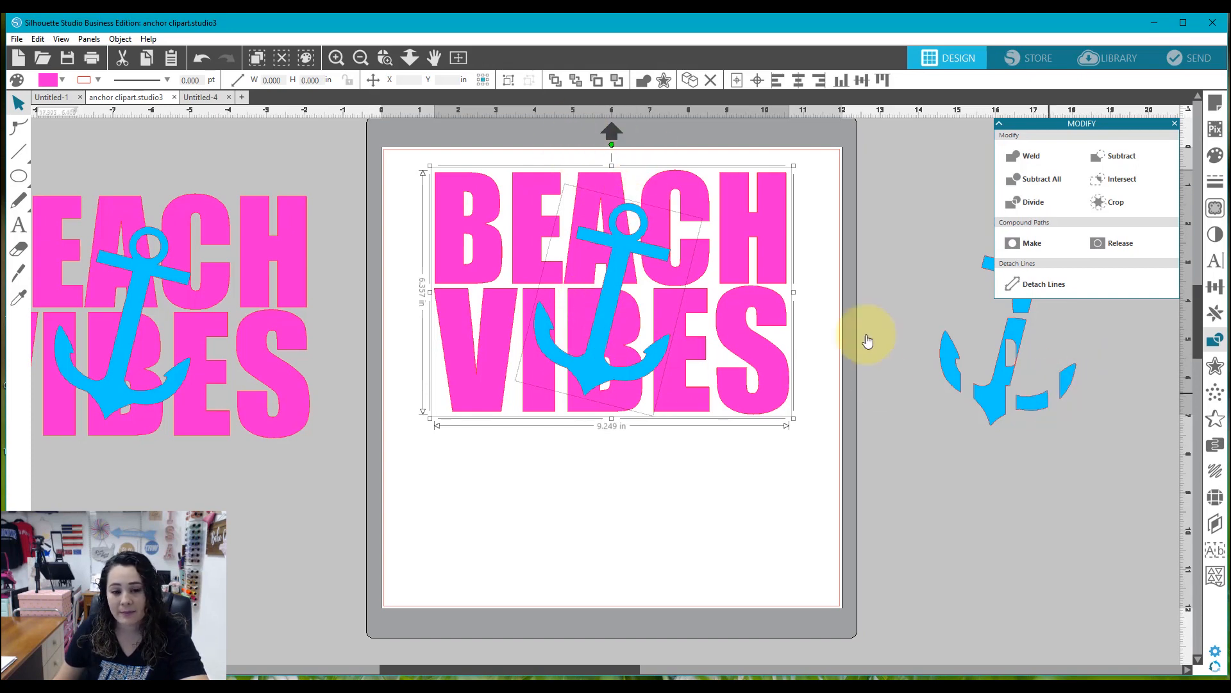
Step: Subtract the anchor from the BEACH VIBES lettering on the page and make the remaining letters a compound path
click(1141, 156)
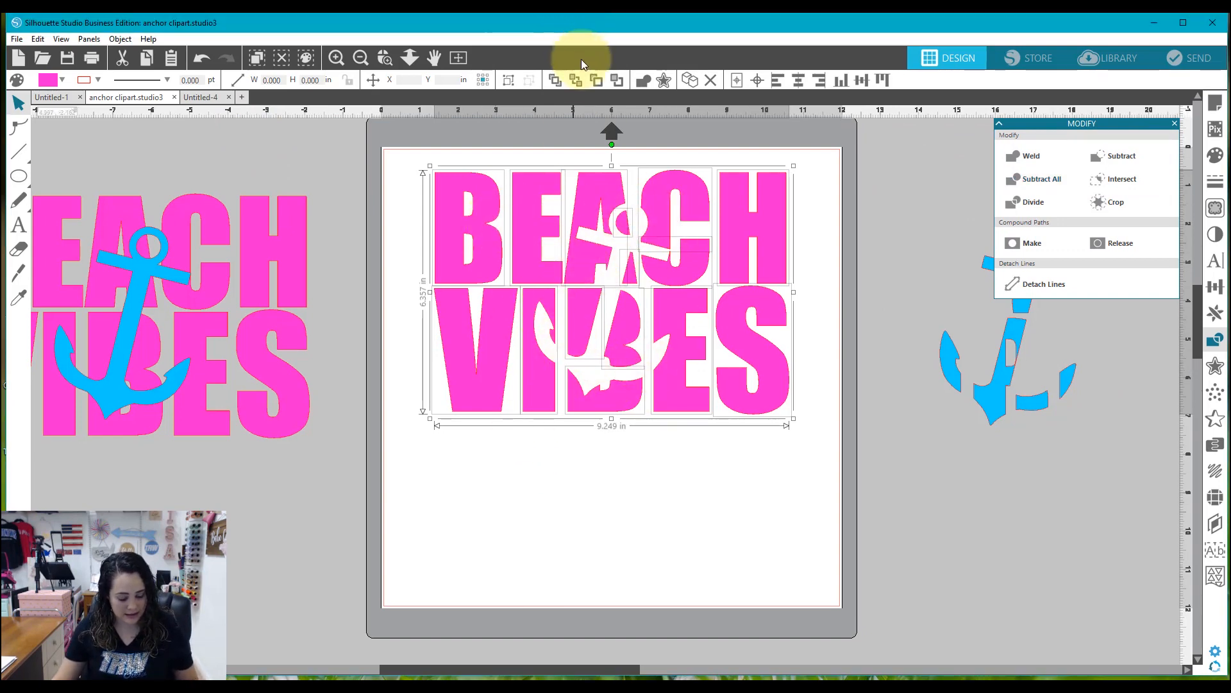
key(ctrl+e)
click(652, 491)
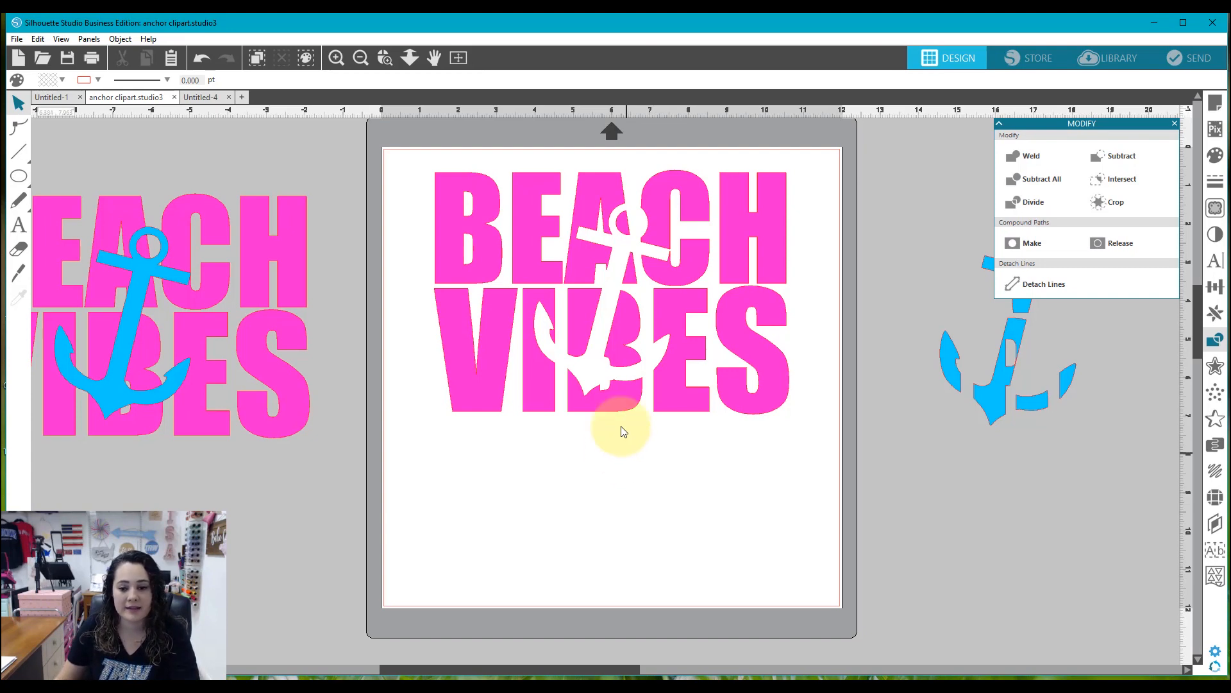
Step: Fit the cropped blue anchor into the anchor-shaped cut-out of the lettering, nudging it until the gaps close
drag(954, 371, 583, 368)
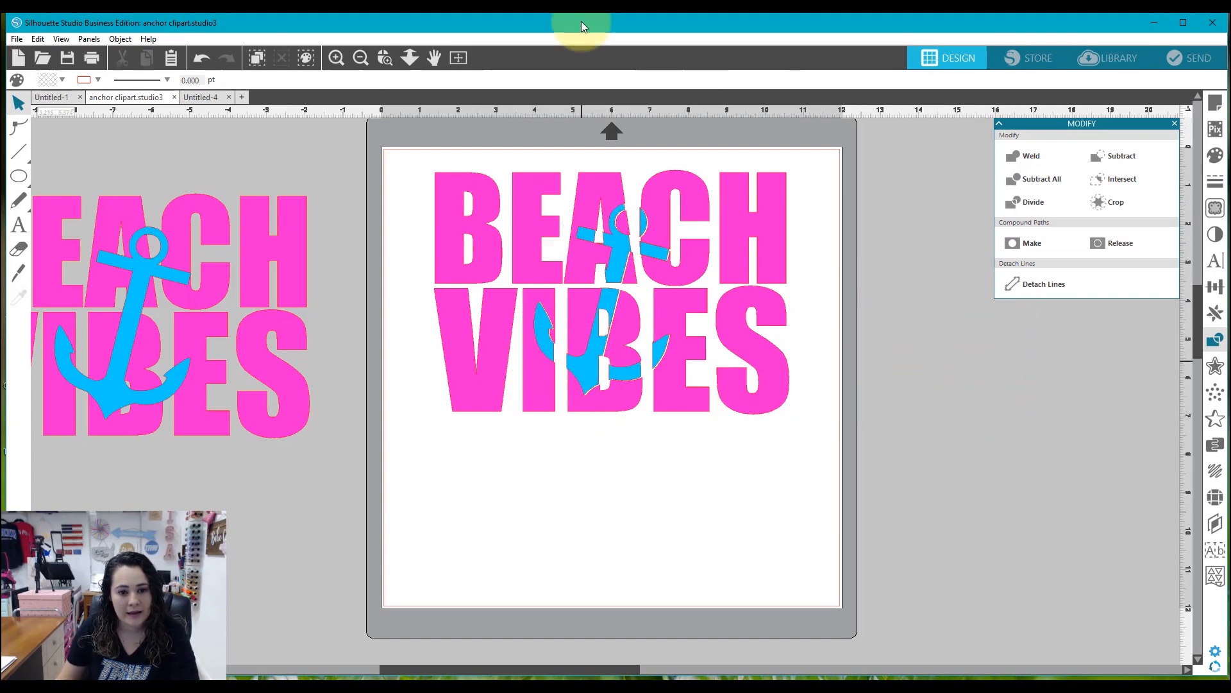
click(385, 58)
drag(484, 139, 683, 378)
click(19, 104)
click(666, 371)
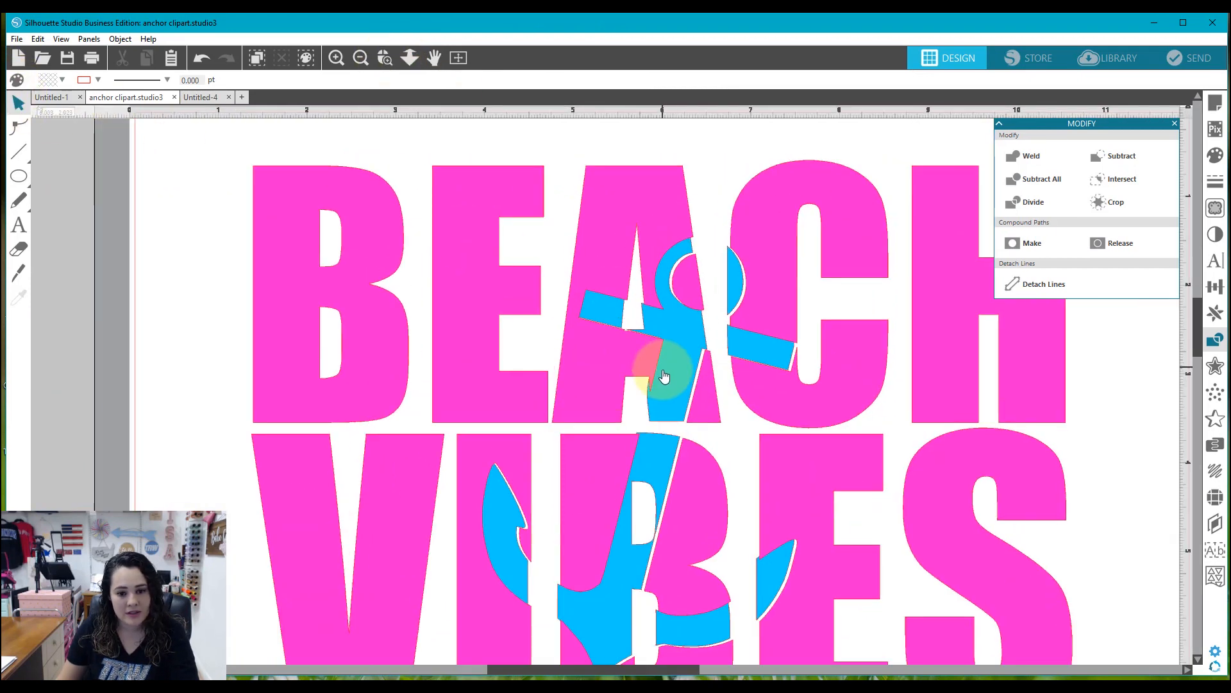
key(Right)
key(Right)
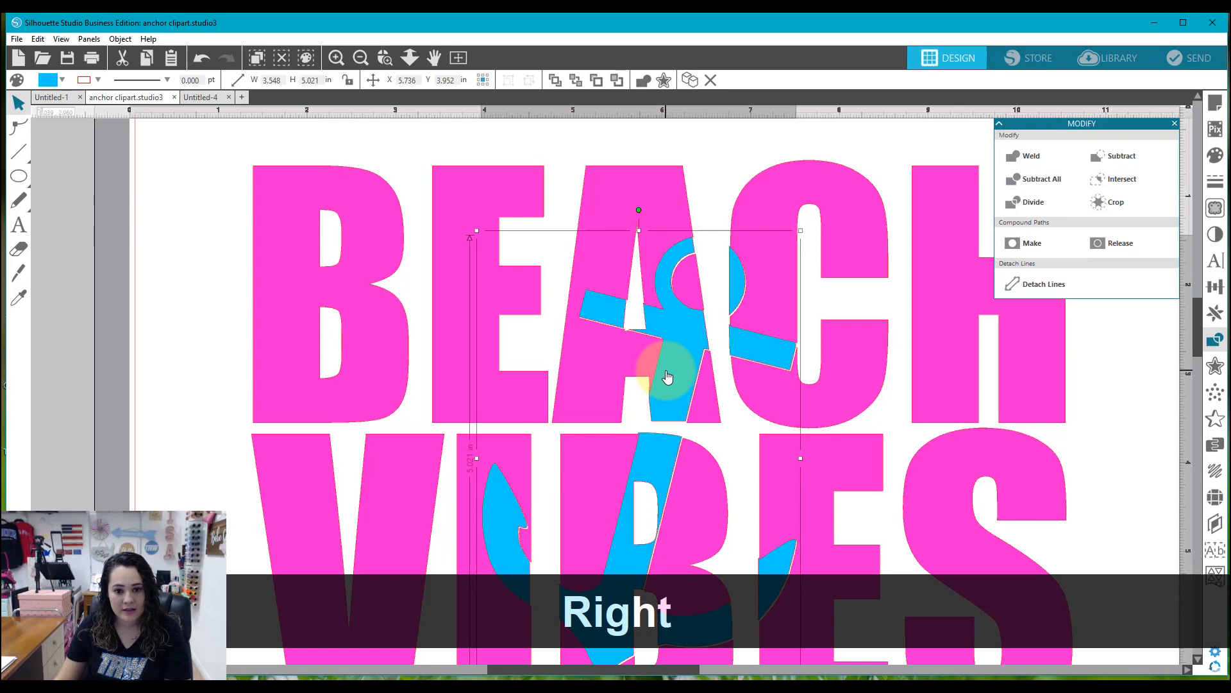
key(Down)
key(Down)
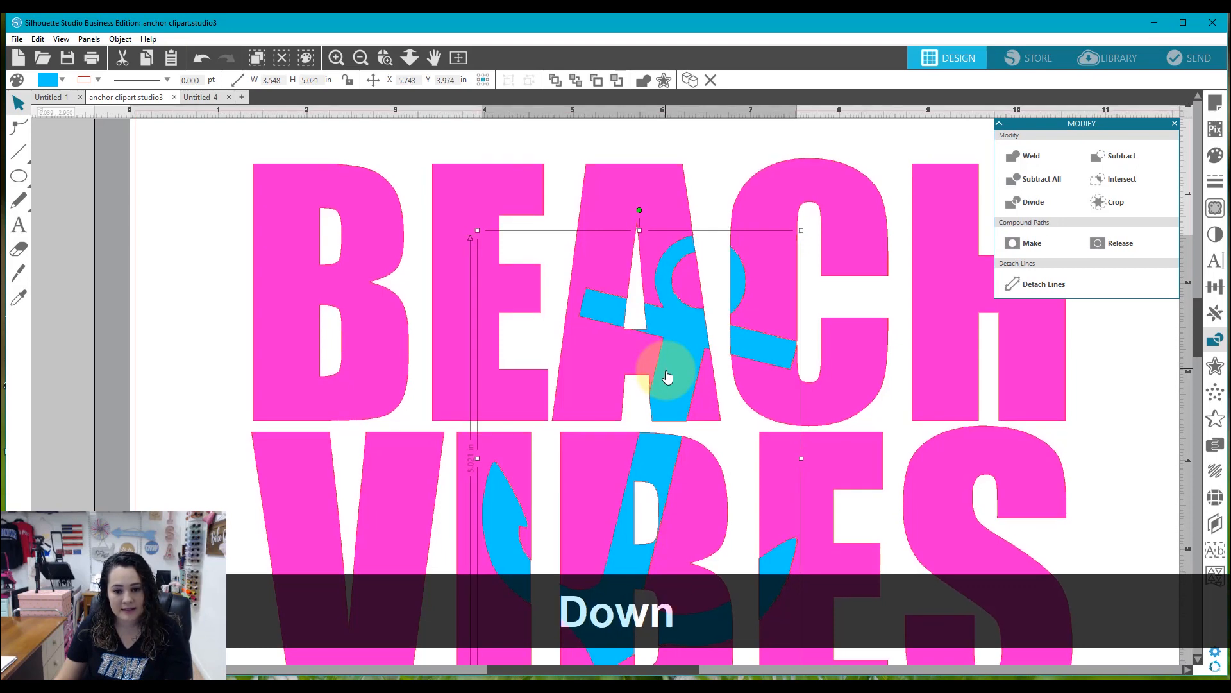
key(Up)
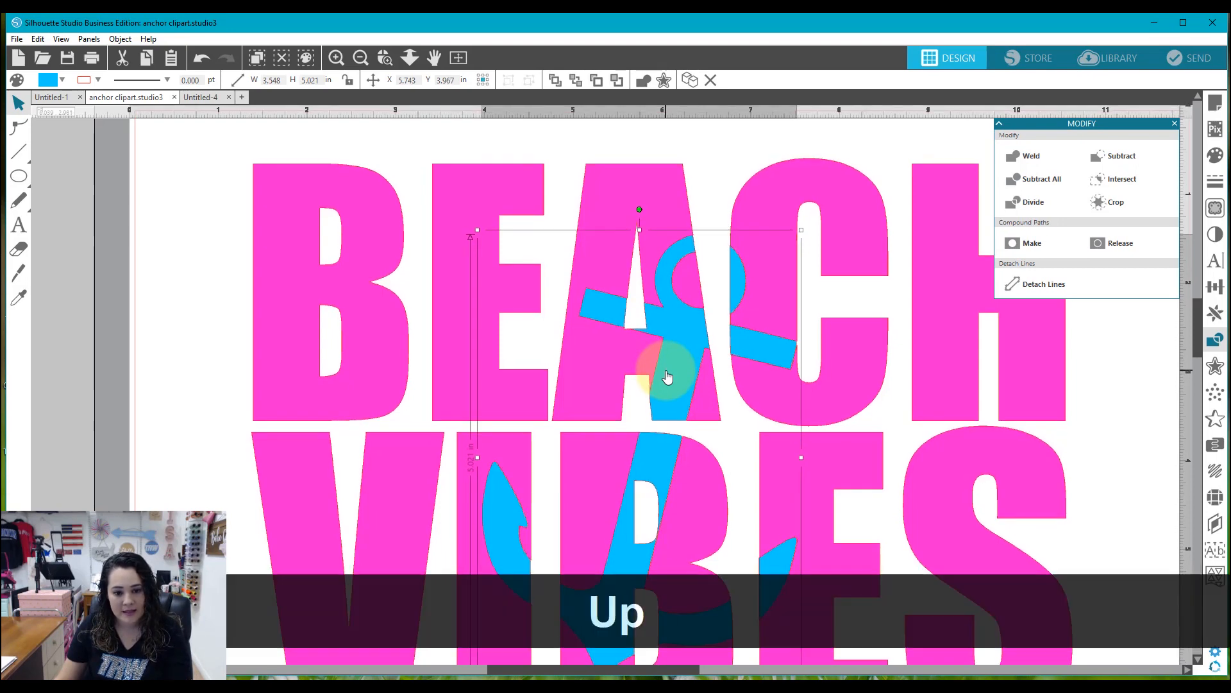
click(192, 198)
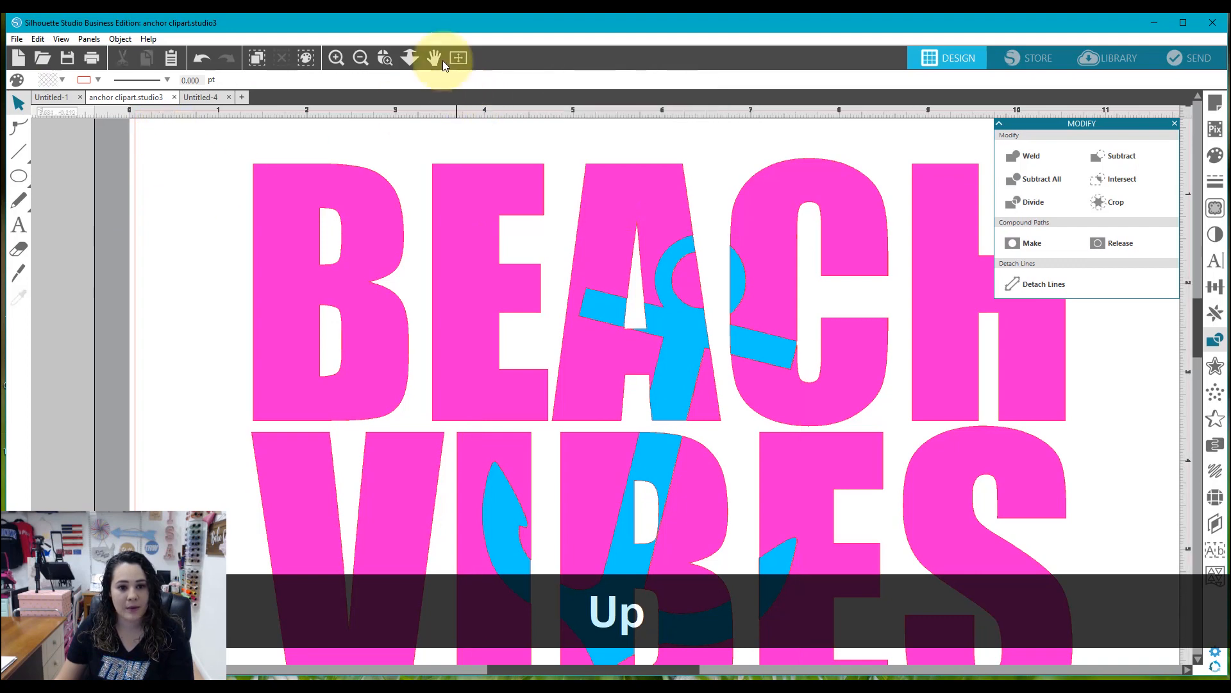
click(458, 58)
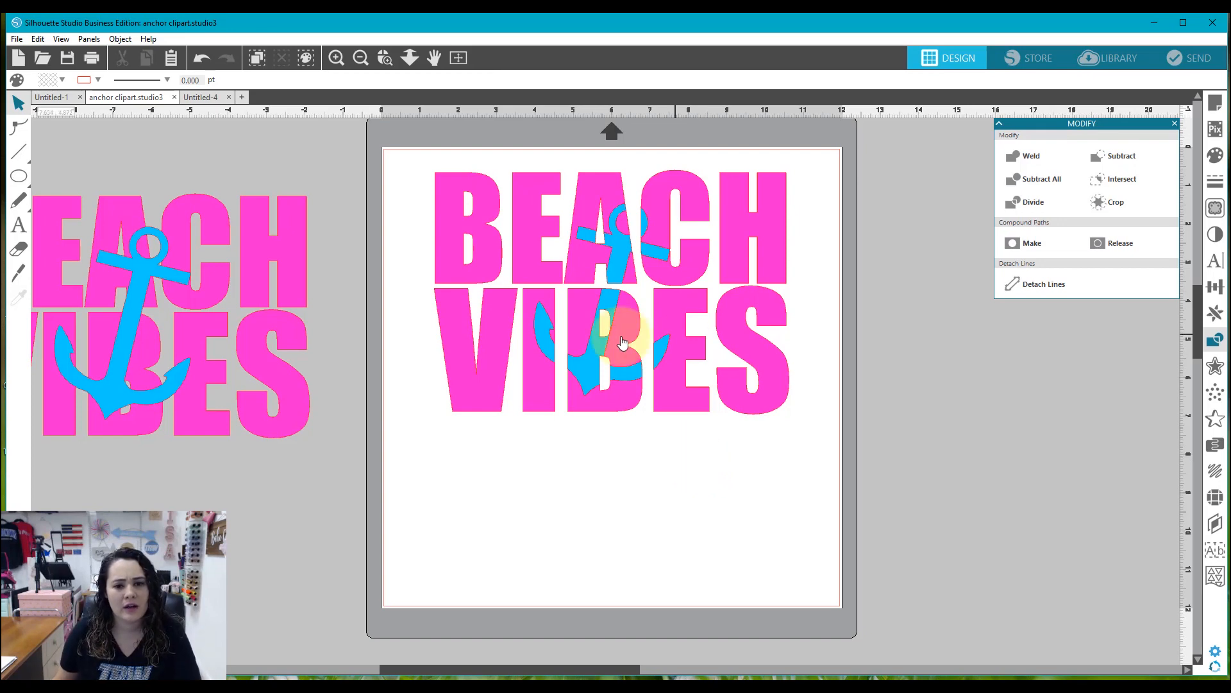
Step: Move the finished two-color design off the page to its right side and place another copy of the original design on the page
drag(418, 156, 548, 280)
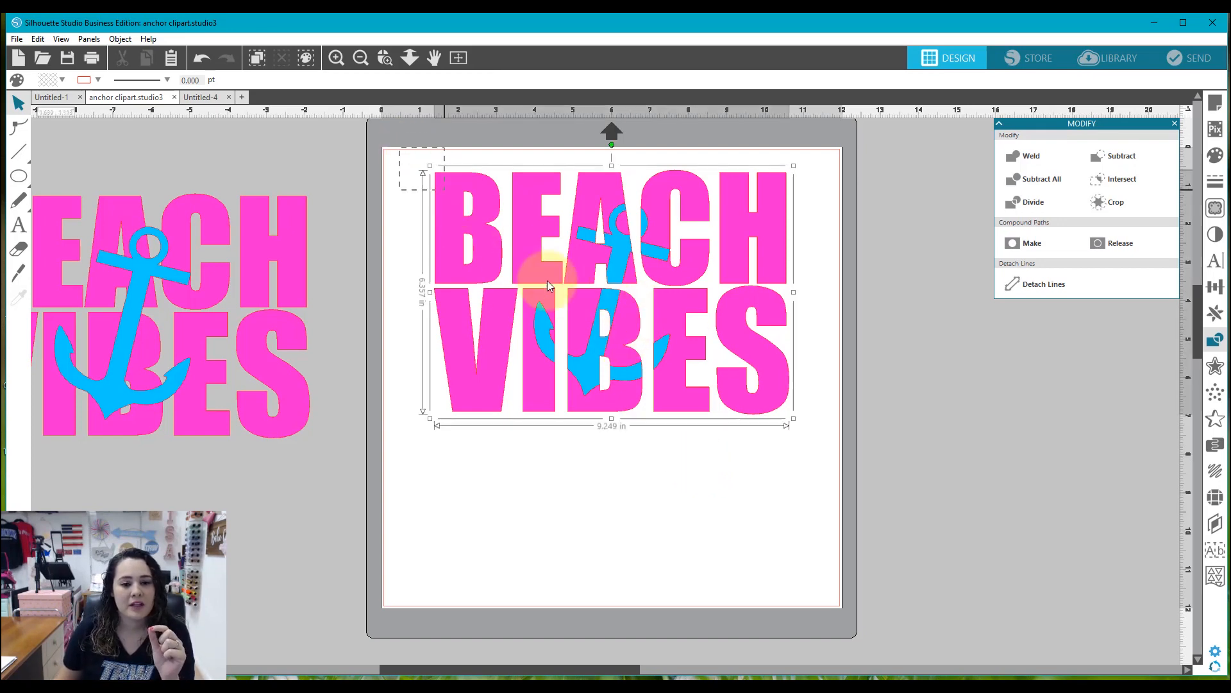
drag(608, 372, 1048, 379)
click(169, 305)
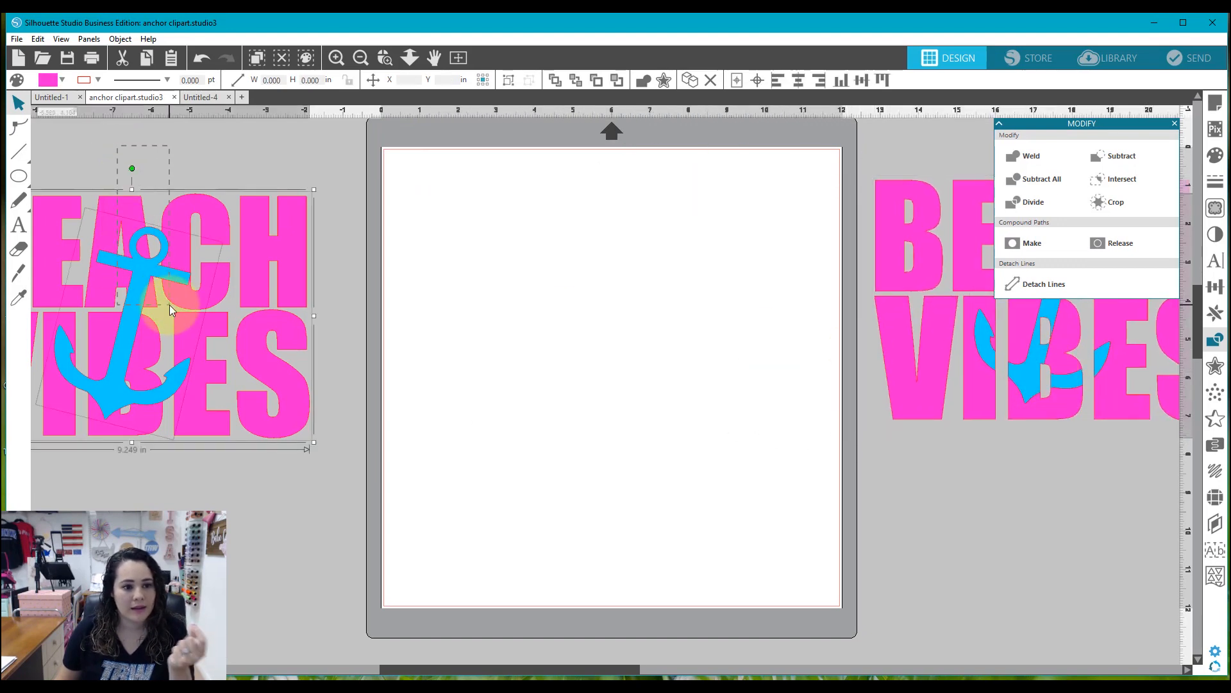
click(156, 287)
drag(157, 287, 632, 252)
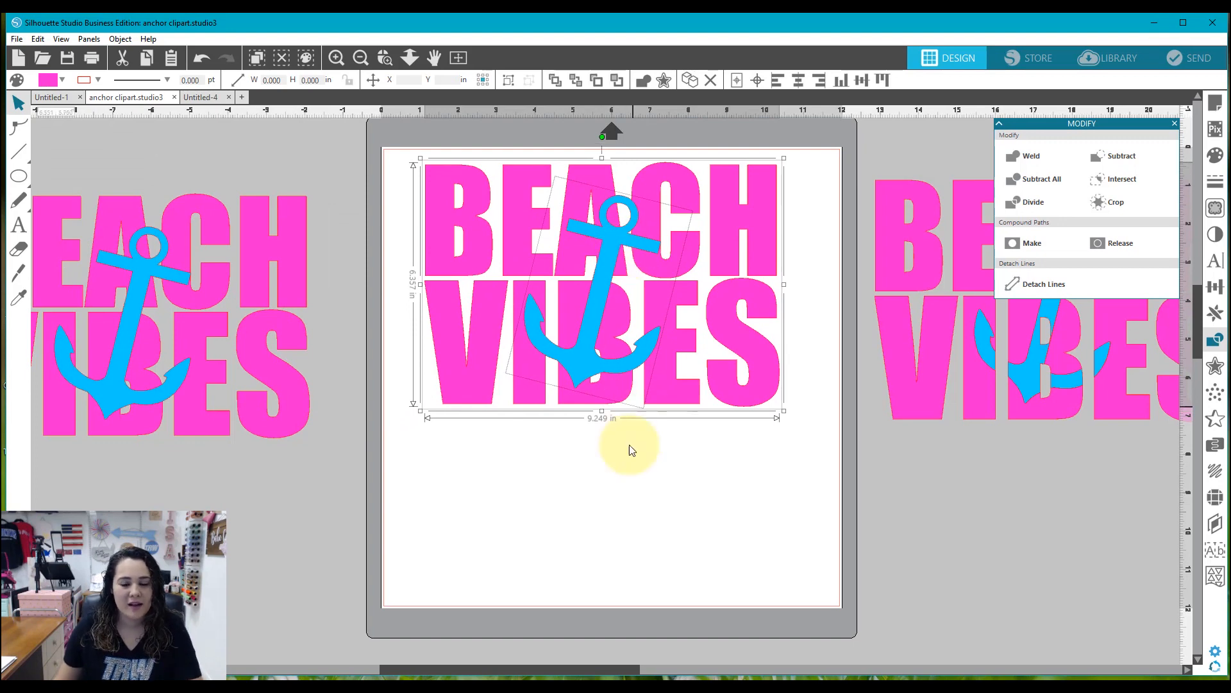
click(612, 499)
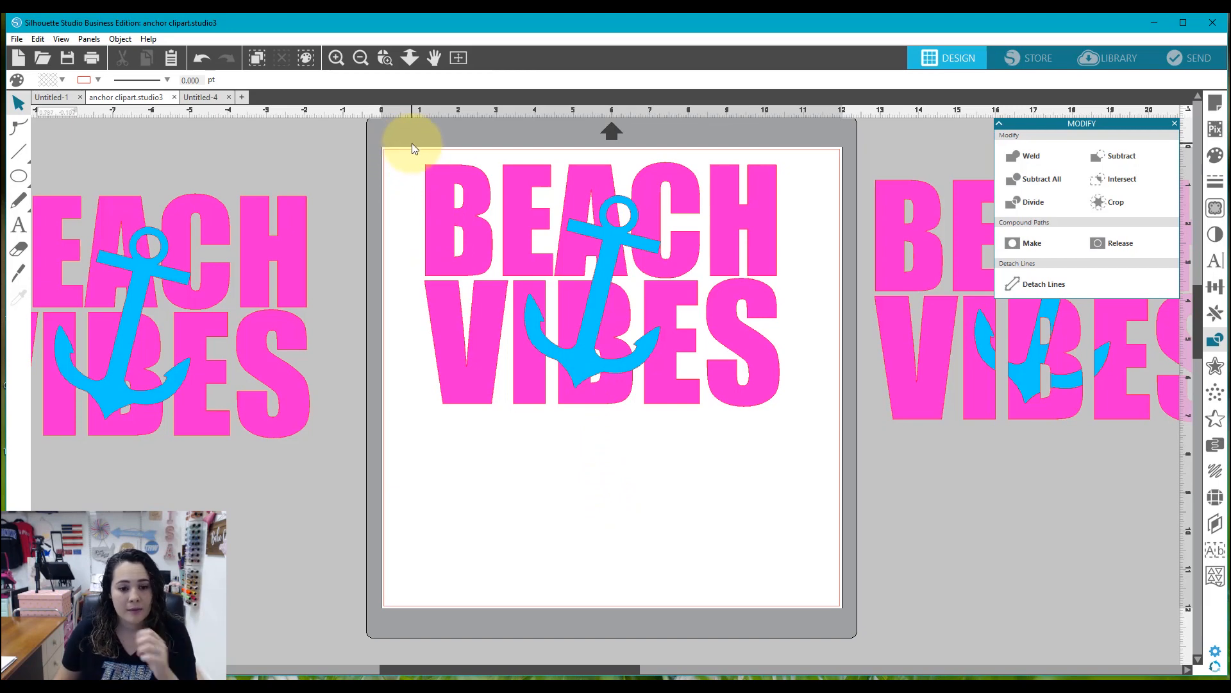
Step: Crop the new on-page copy of the lettering and anchor down to their overlapping areas
drag(384, 143, 629, 373)
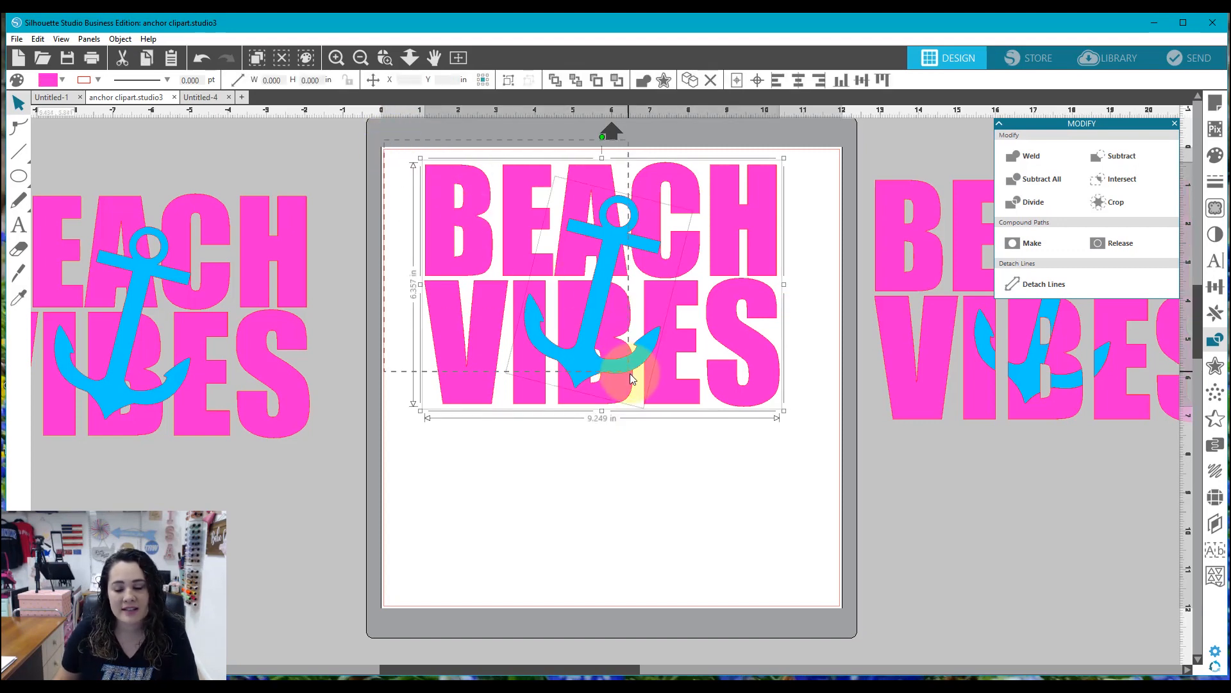
click(1114, 203)
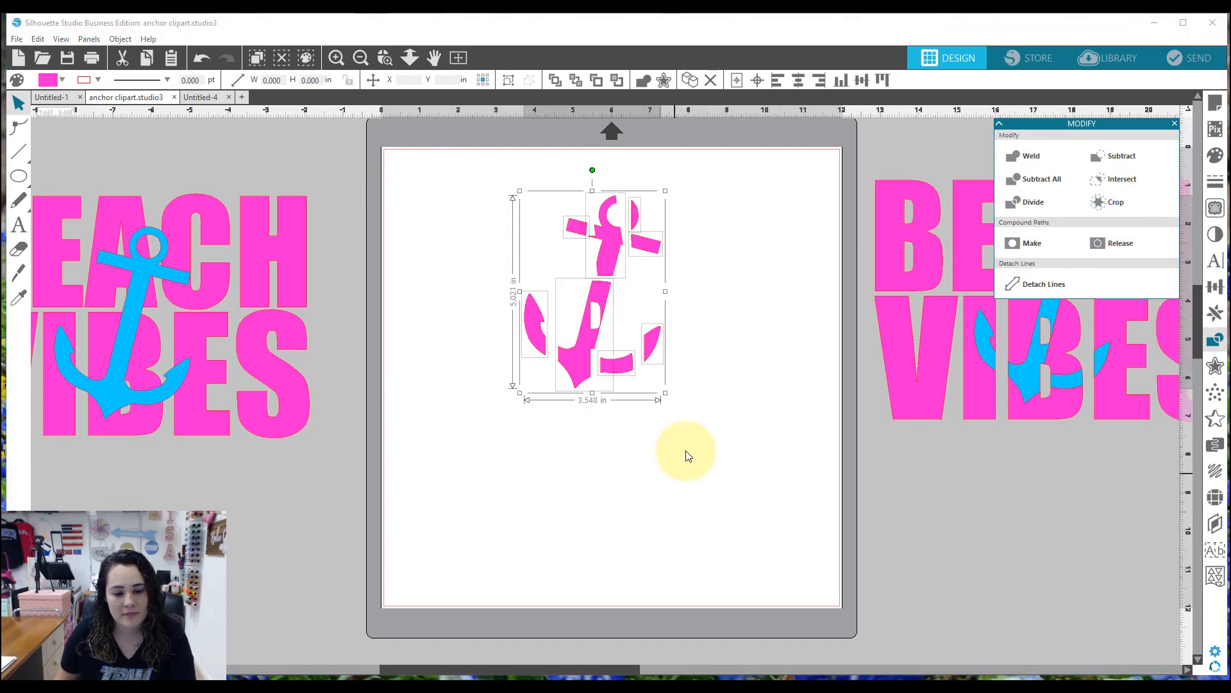
click(606, 16)
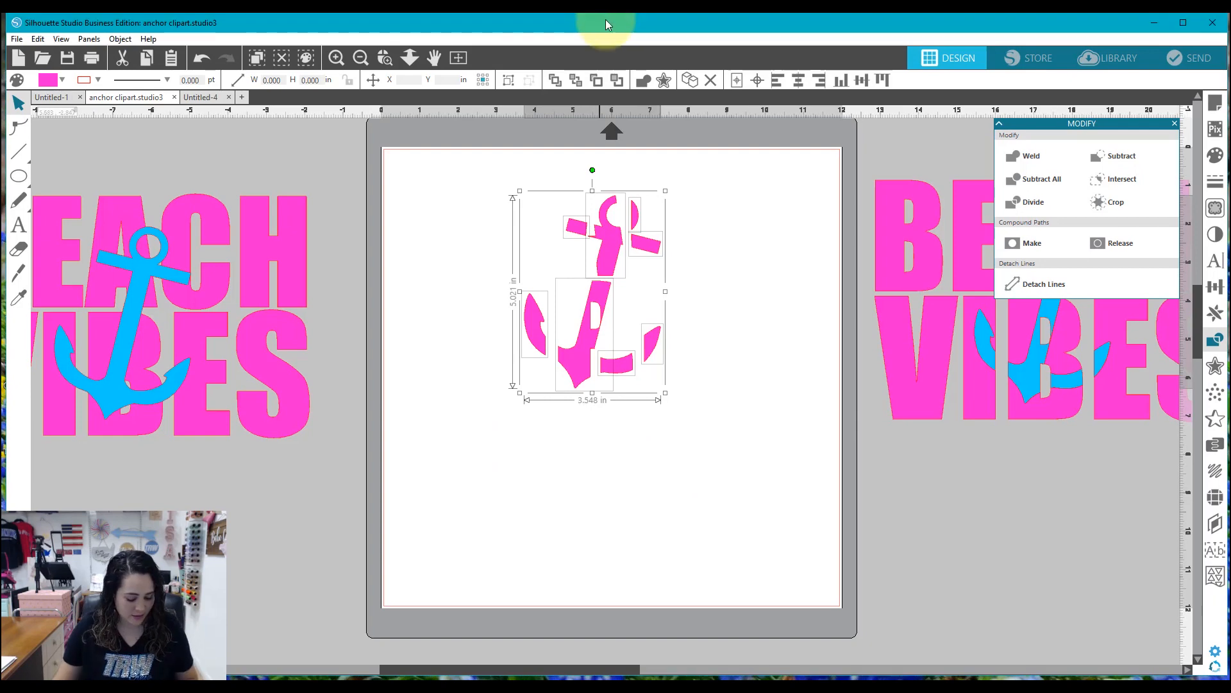
Step: Turn the newly cropped anchor pieces into a compound path and fill it with bright blue
key(ctrl+e)
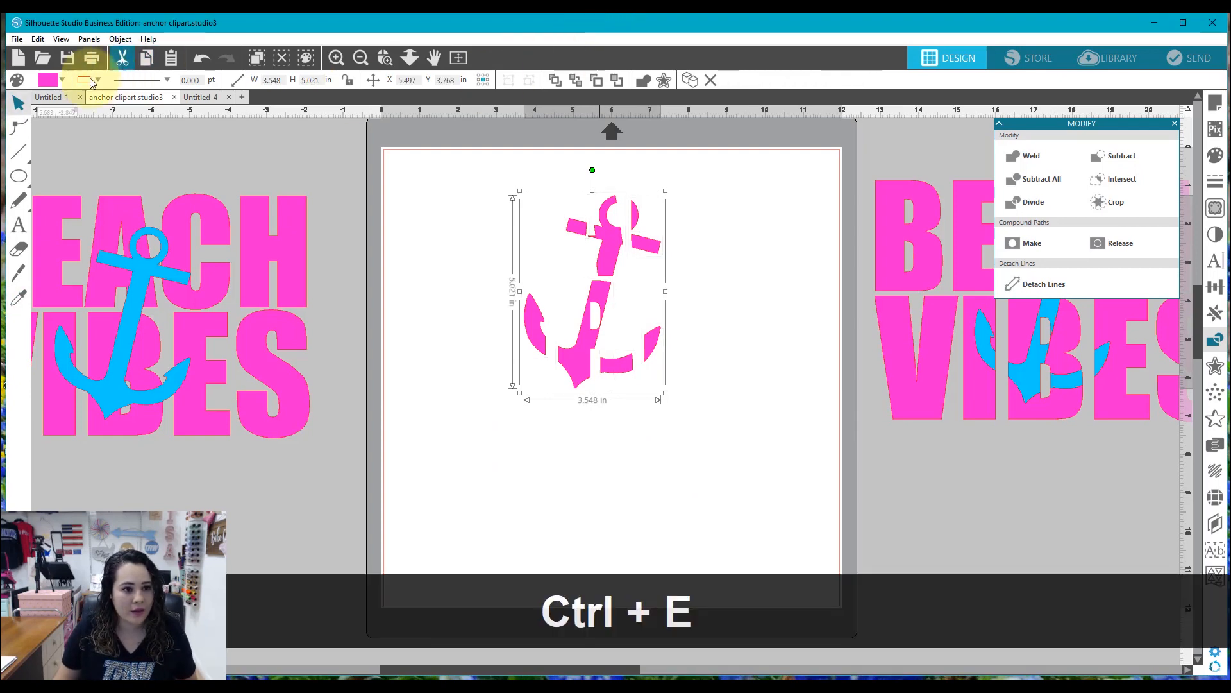
click(62, 79)
click(156, 128)
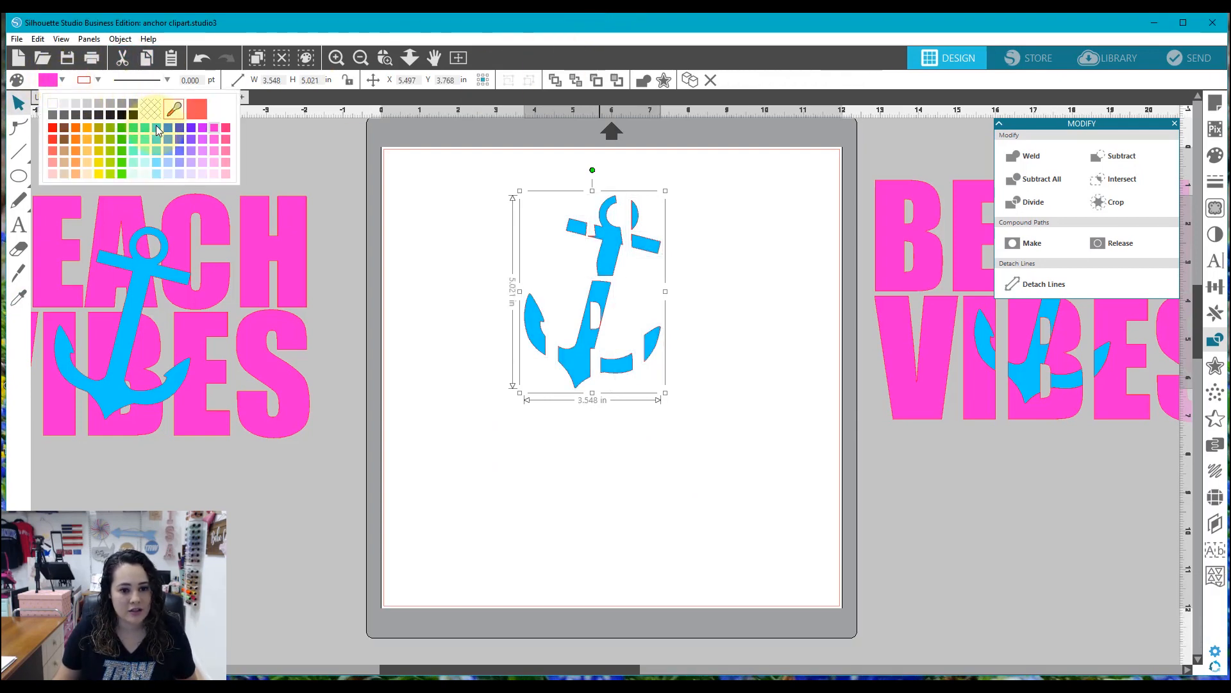
click(464, 200)
Step: Move the new blue anchor off the page below the finished design and place a fresh copy of the original design on the page
drag(591, 275, 1037, 564)
click(185, 309)
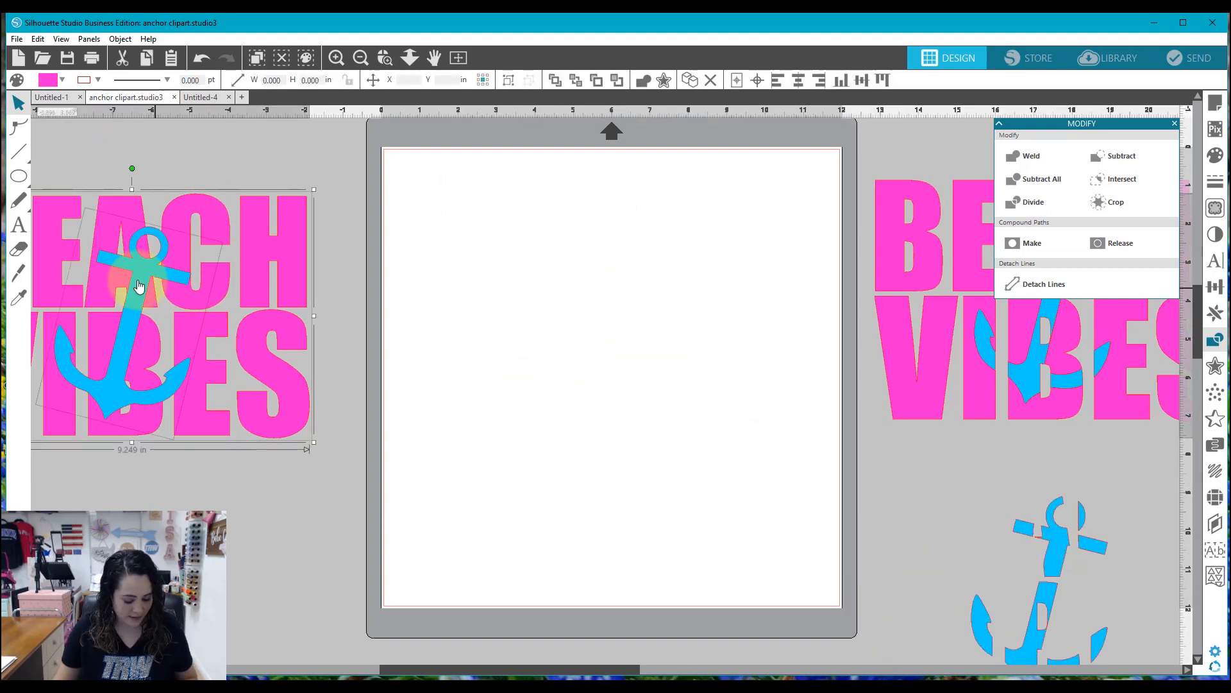
drag(361, 313, 615, 263)
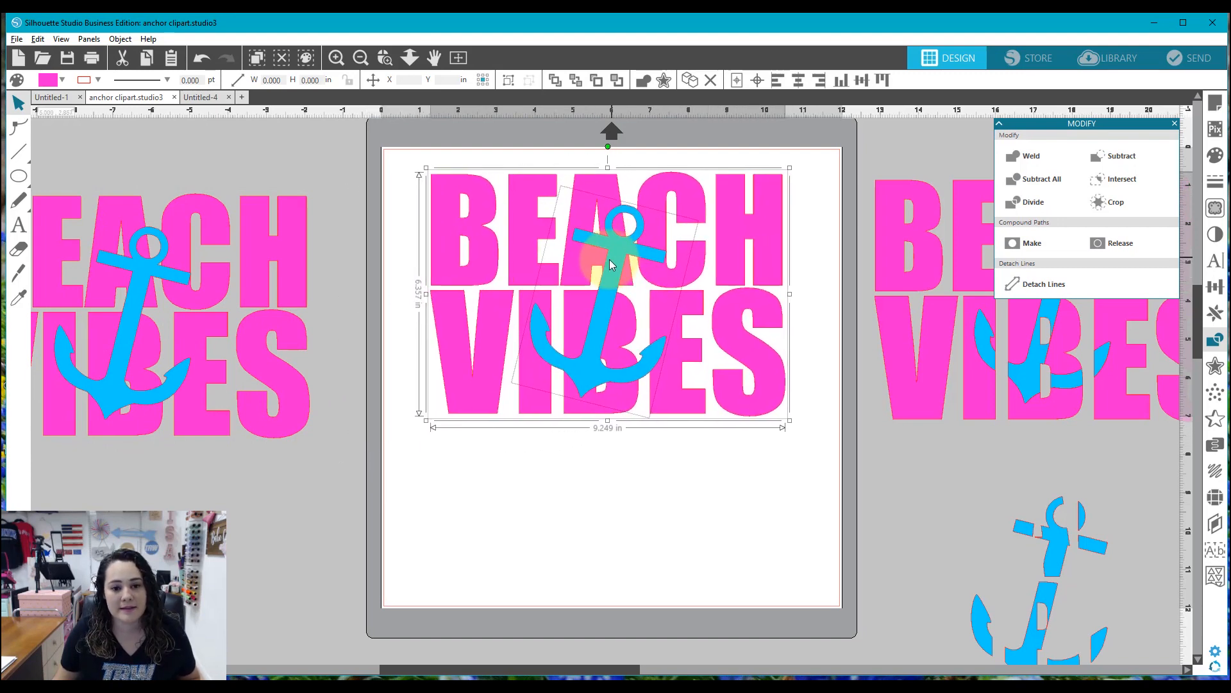
click(600, 470)
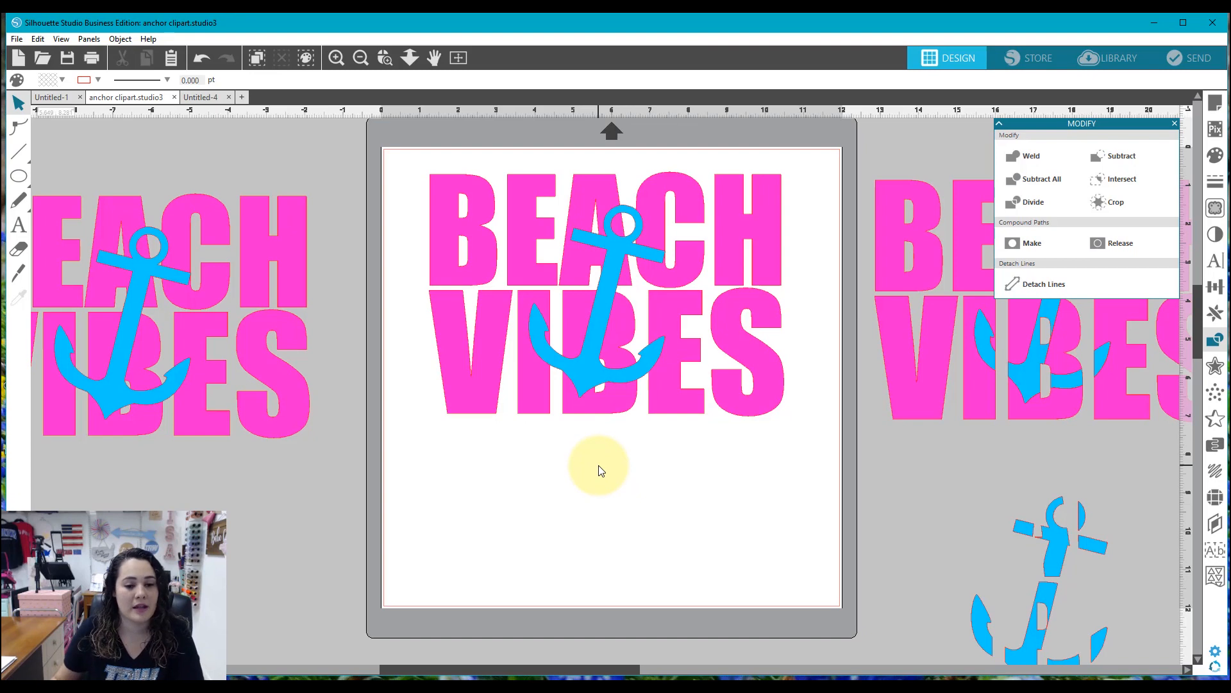
Step: Create an external offset of the on-page anchor at a distance of 0.080 in
click(592, 367)
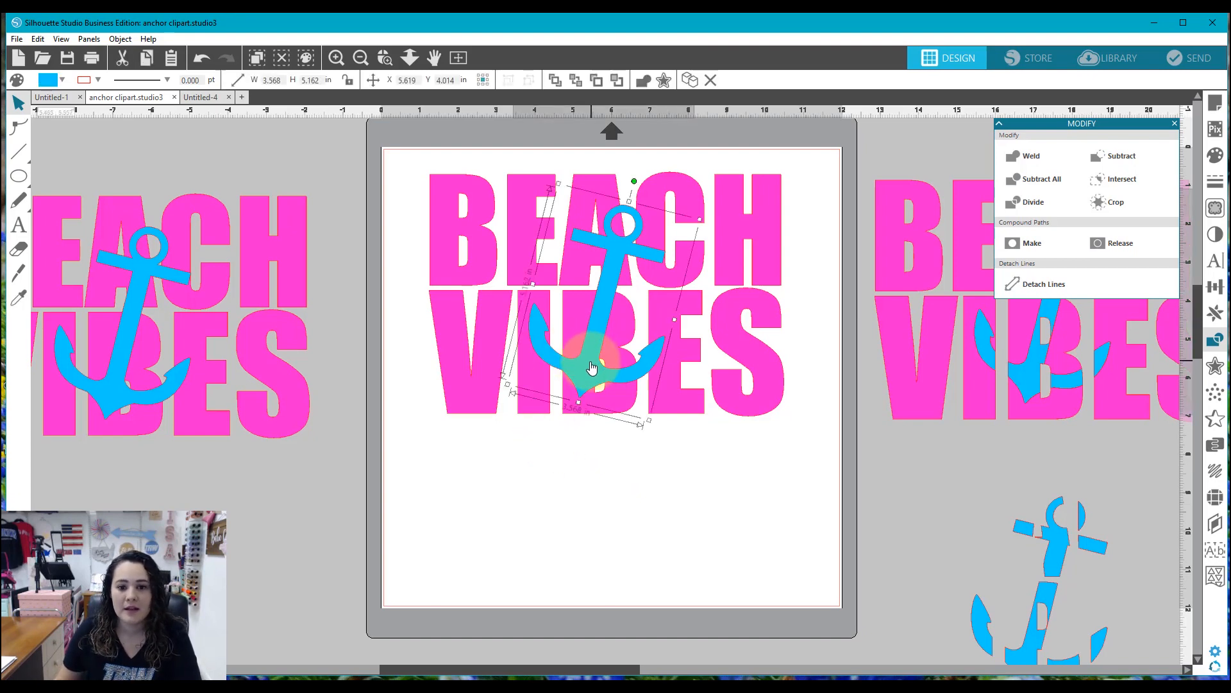
click(1175, 124)
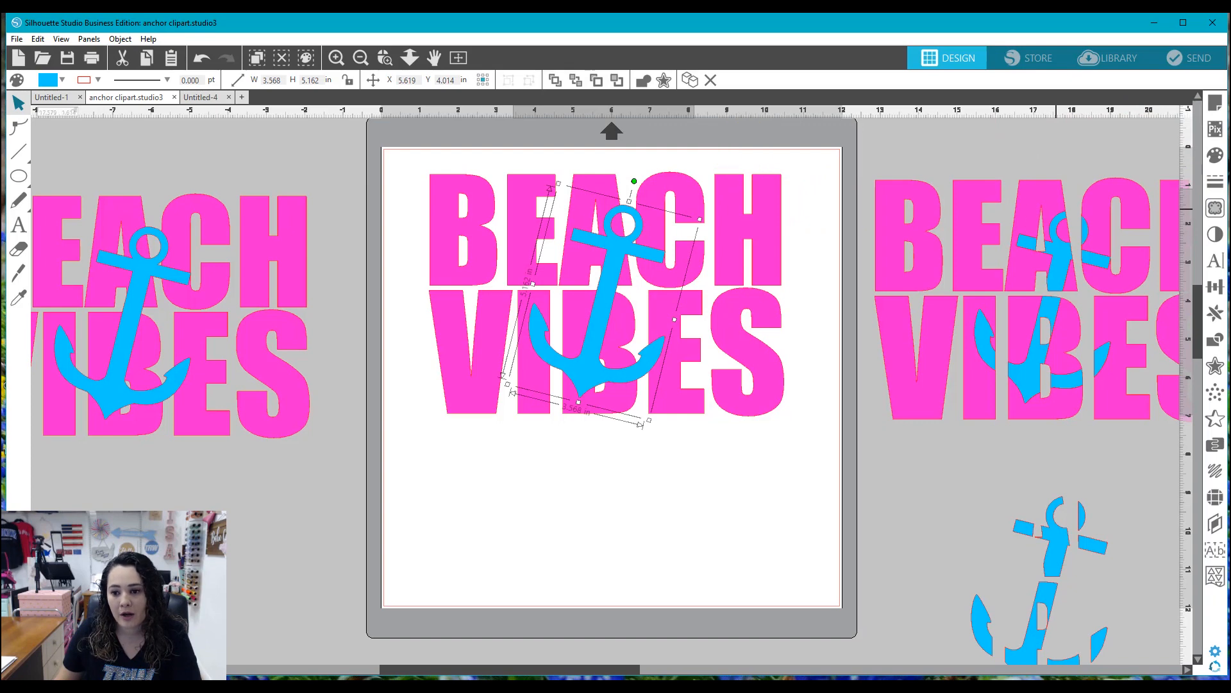
click(1215, 367)
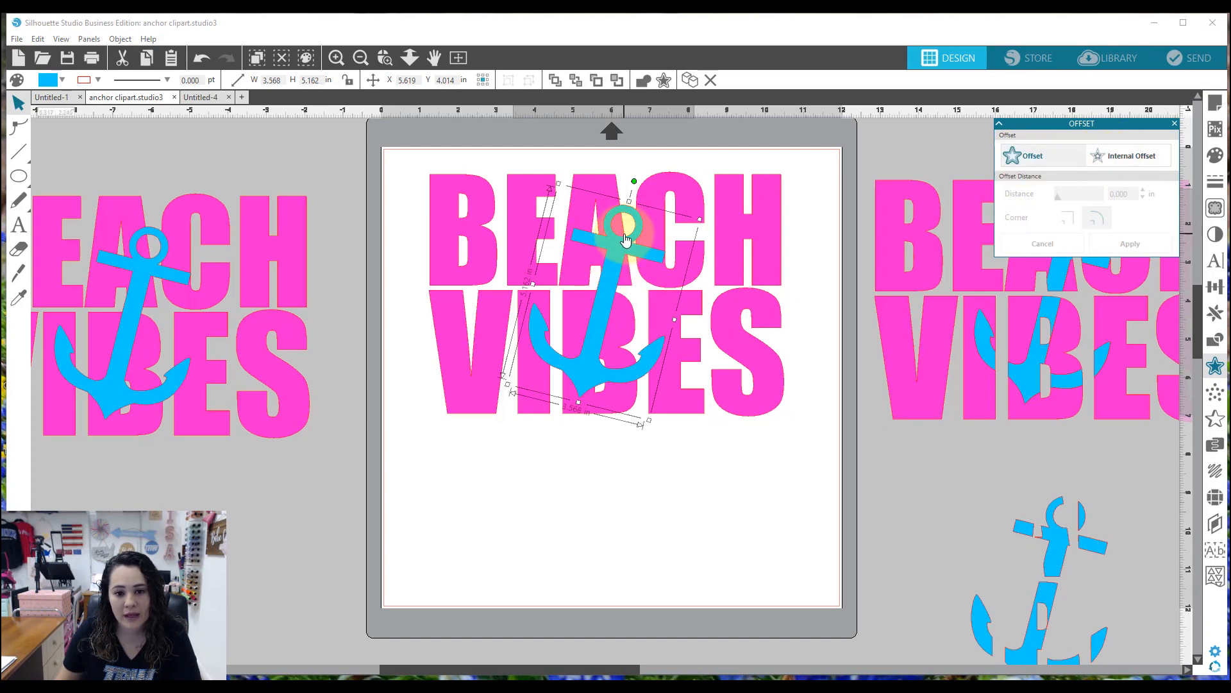
click(1028, 156)
click(537, 330)
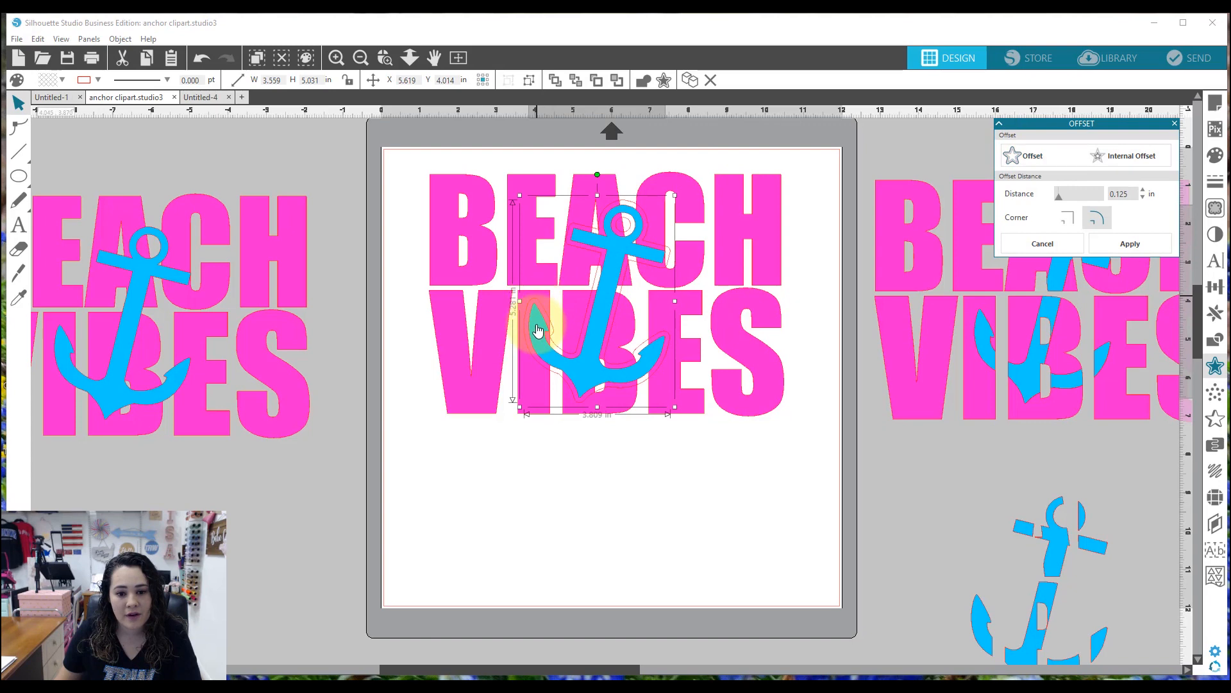
click(1130, 193)
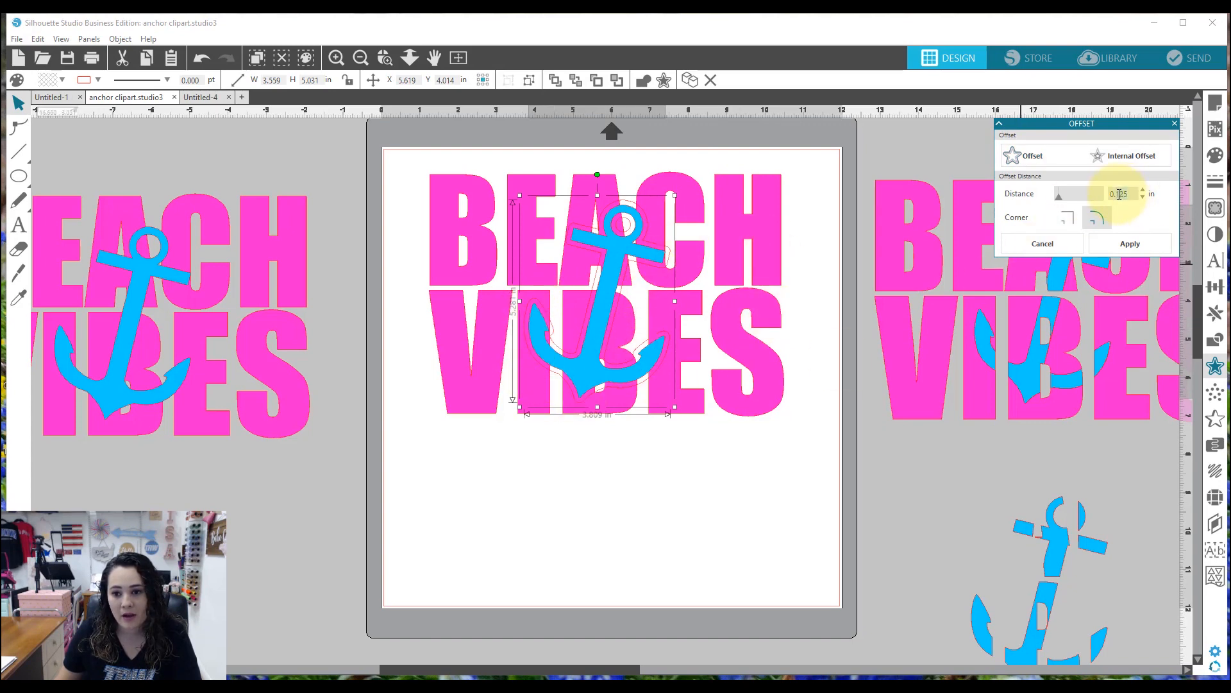
text(.08)
key(Return)
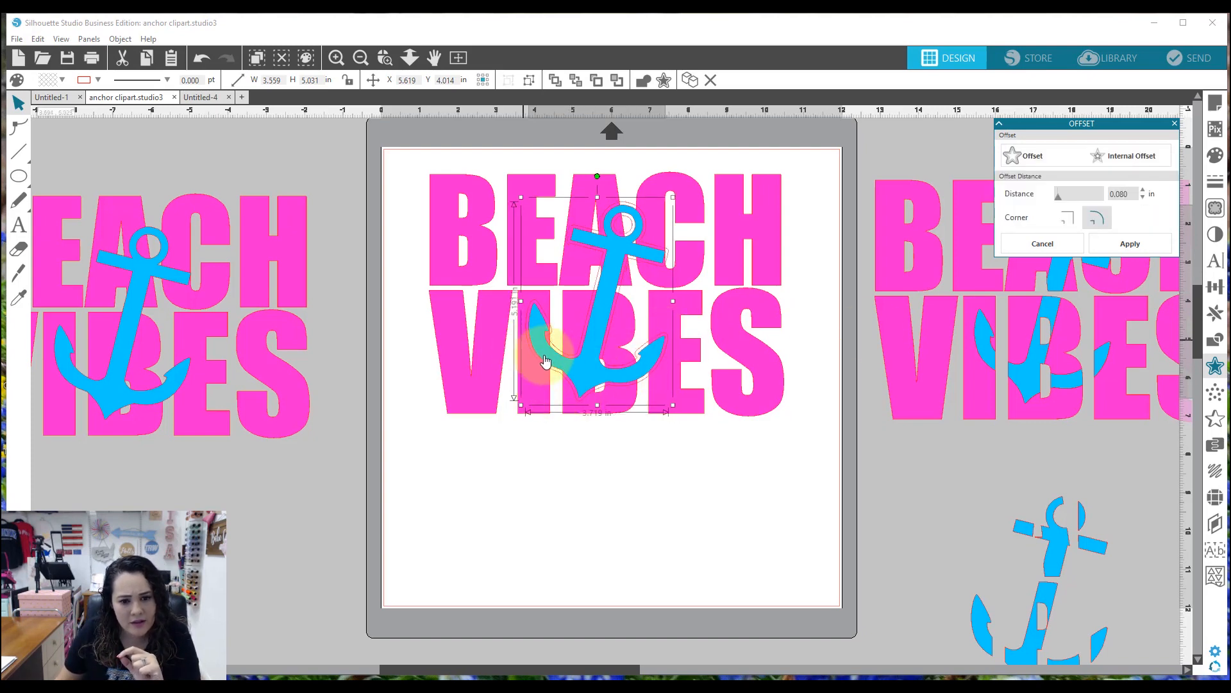
click(1129, 240)
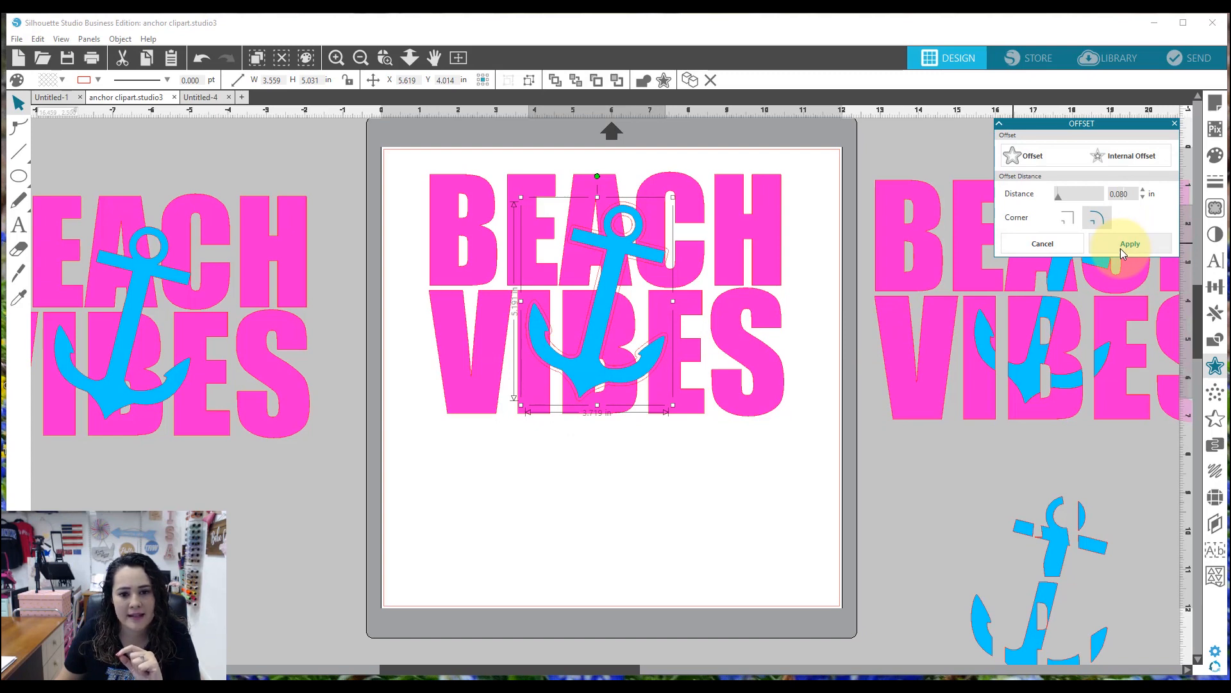
Step: Move the original anchor off the page, below the original design, and fill its offset outline with bright blue
drag(586, 384, 198, 664)
click(641, 344)
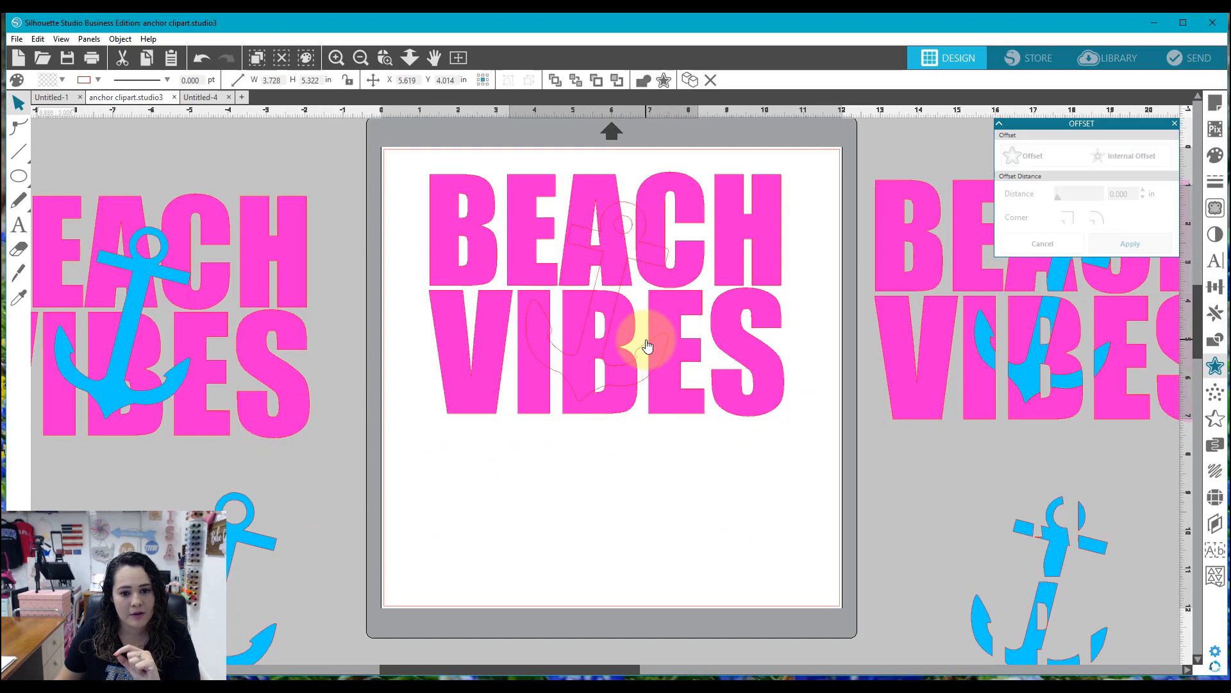
click(62, 79)
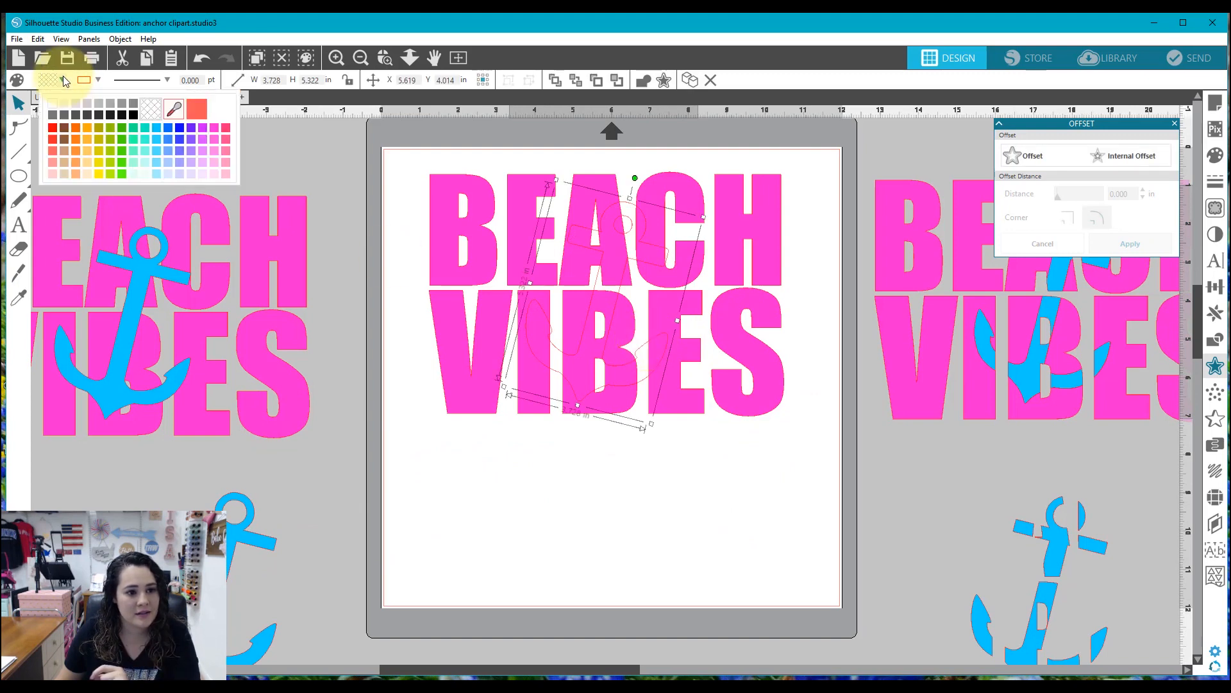
click(156, 127)
click(665, 536)
drag(227, 555, 625, 274)
key(ctrl+z)
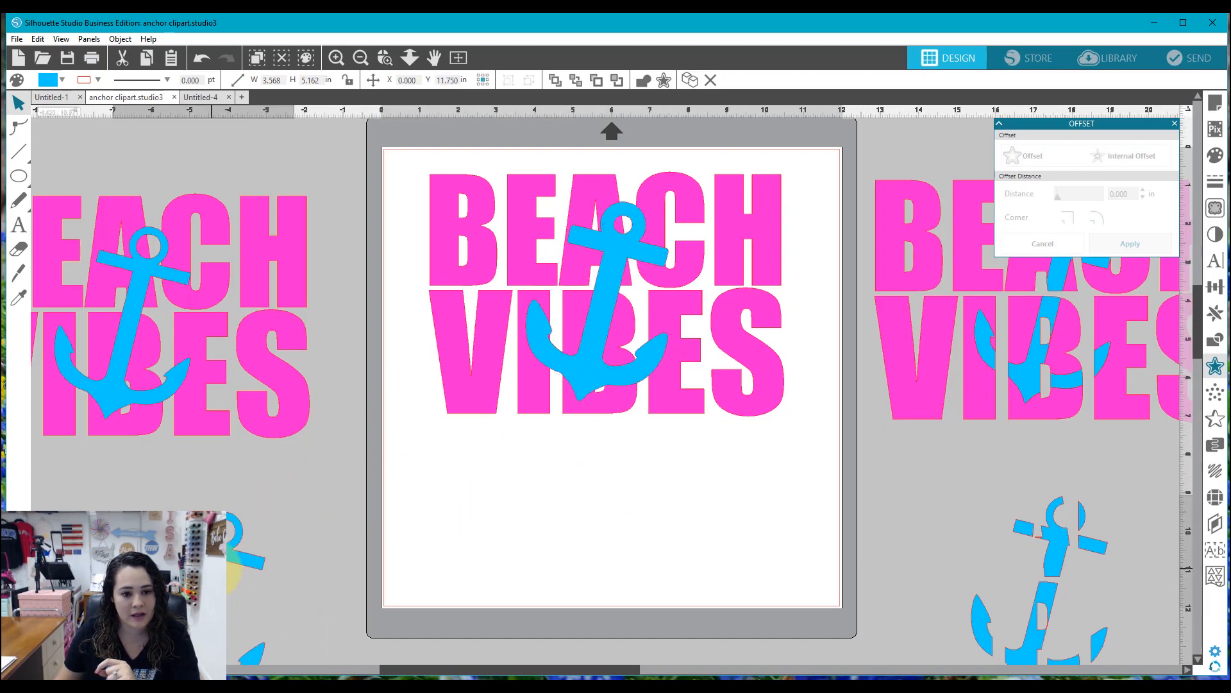
Step: Subtract the offset anchor from the on-page lettering and turn the remaining letter pieces into a compound path
click(566, 320)
shift+click(612, 360)
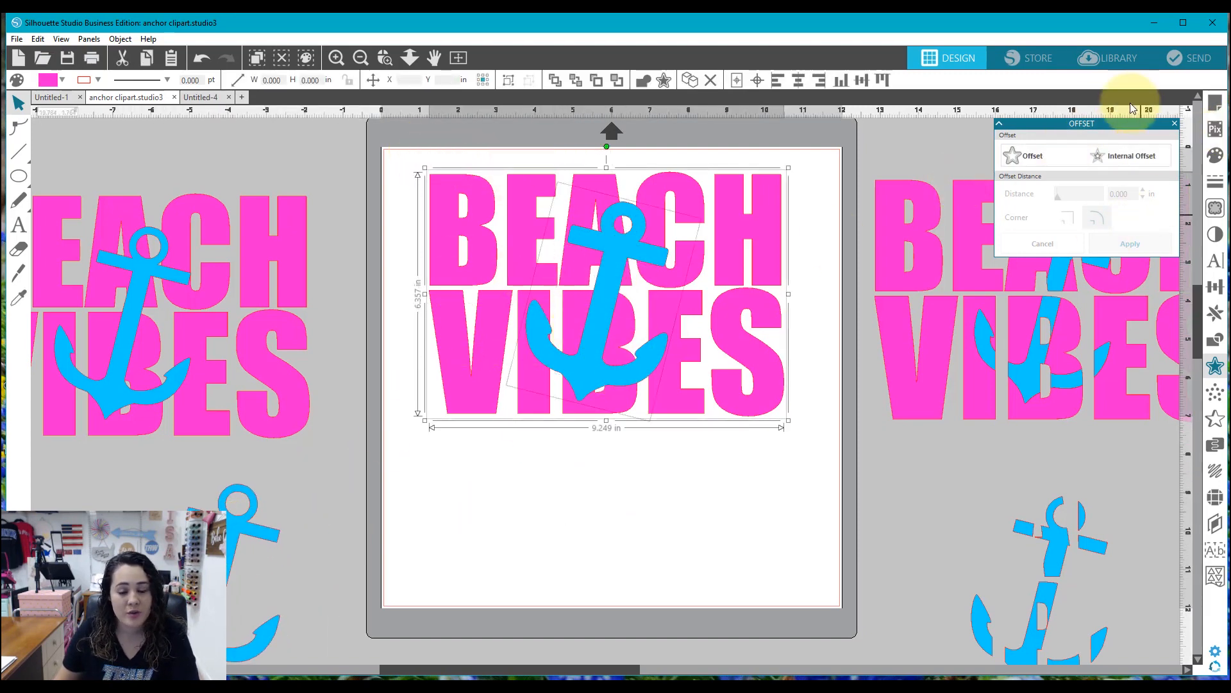
click(1174, 127)
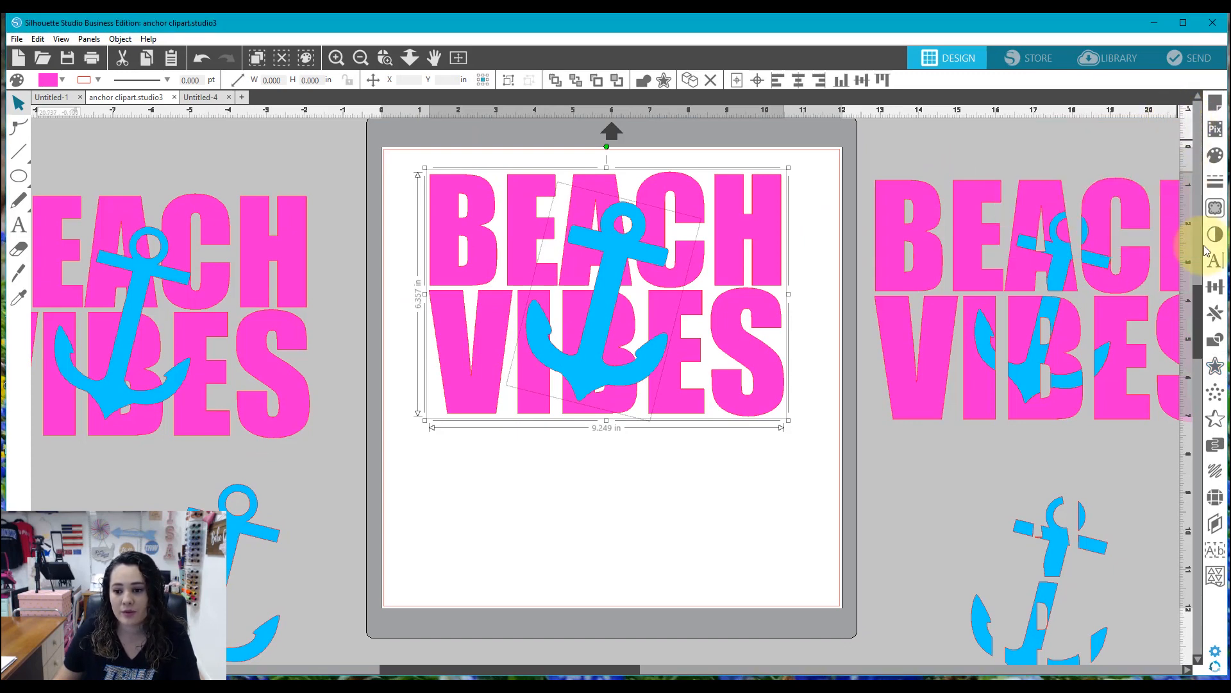
click(1214, 340)
click(1114, 162)
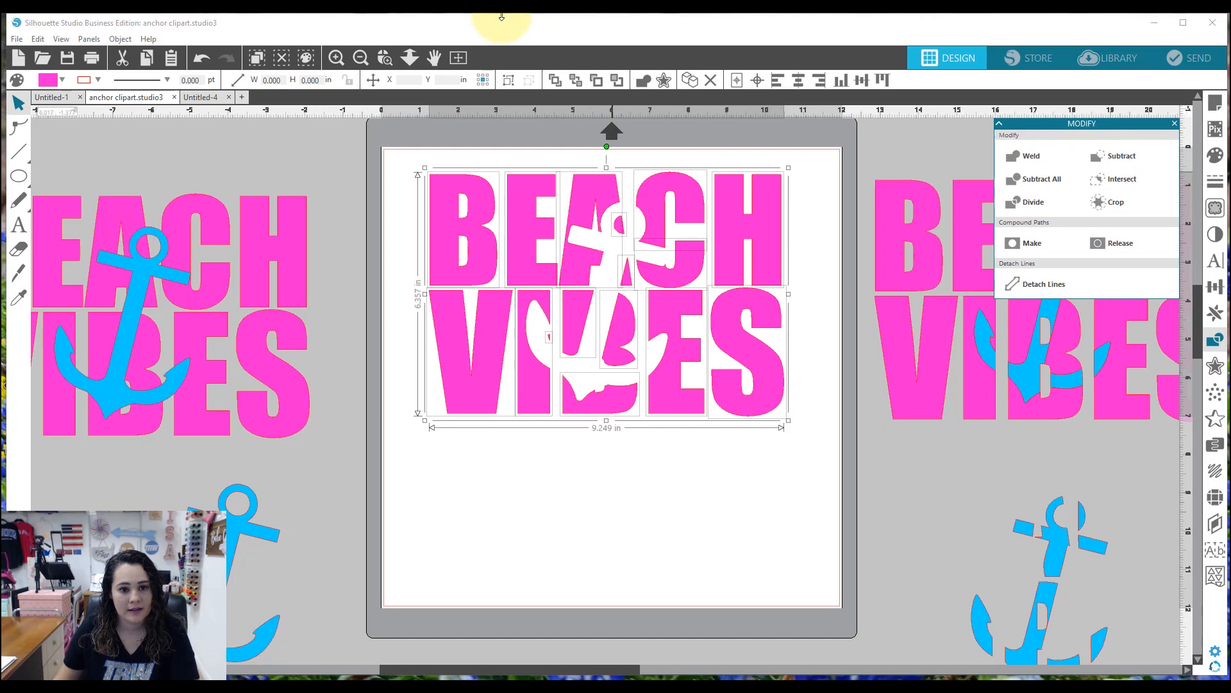
key(ctrl+e)
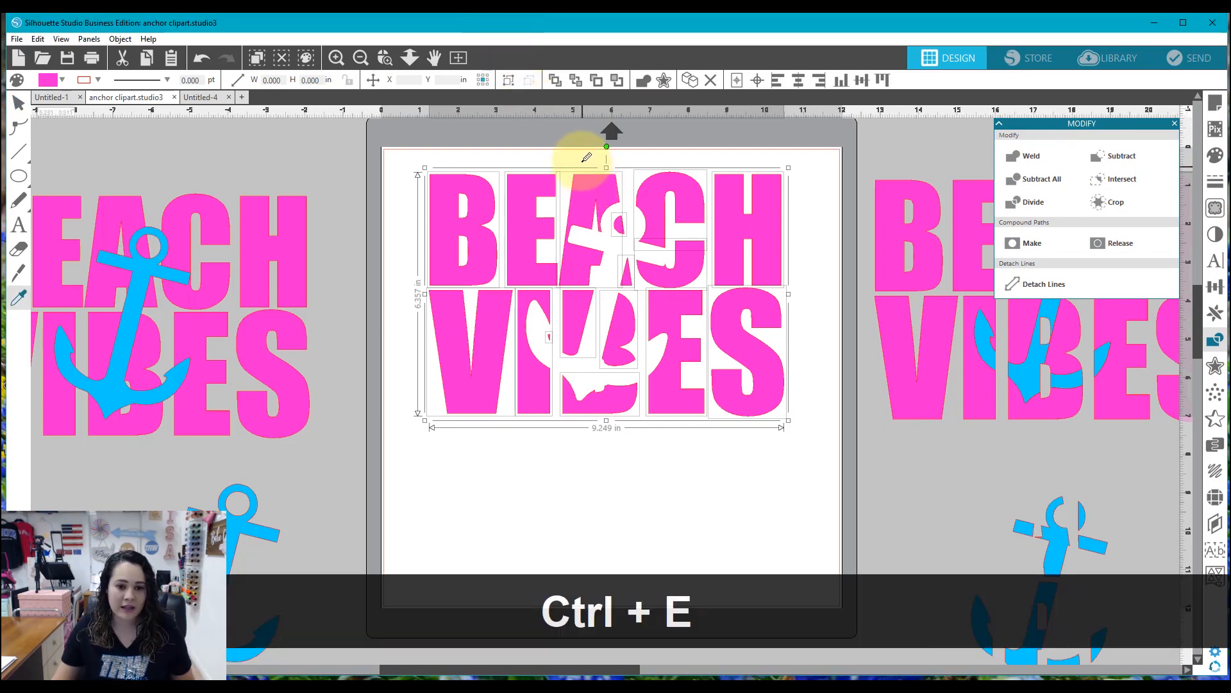
Step: Move the cropped blue anchor from beside the page into the lettering's knockout and nudge it until it sits evenly in the gap
drag(1069, 545, 706, 383)
click(522, 128)
click(385, 58)
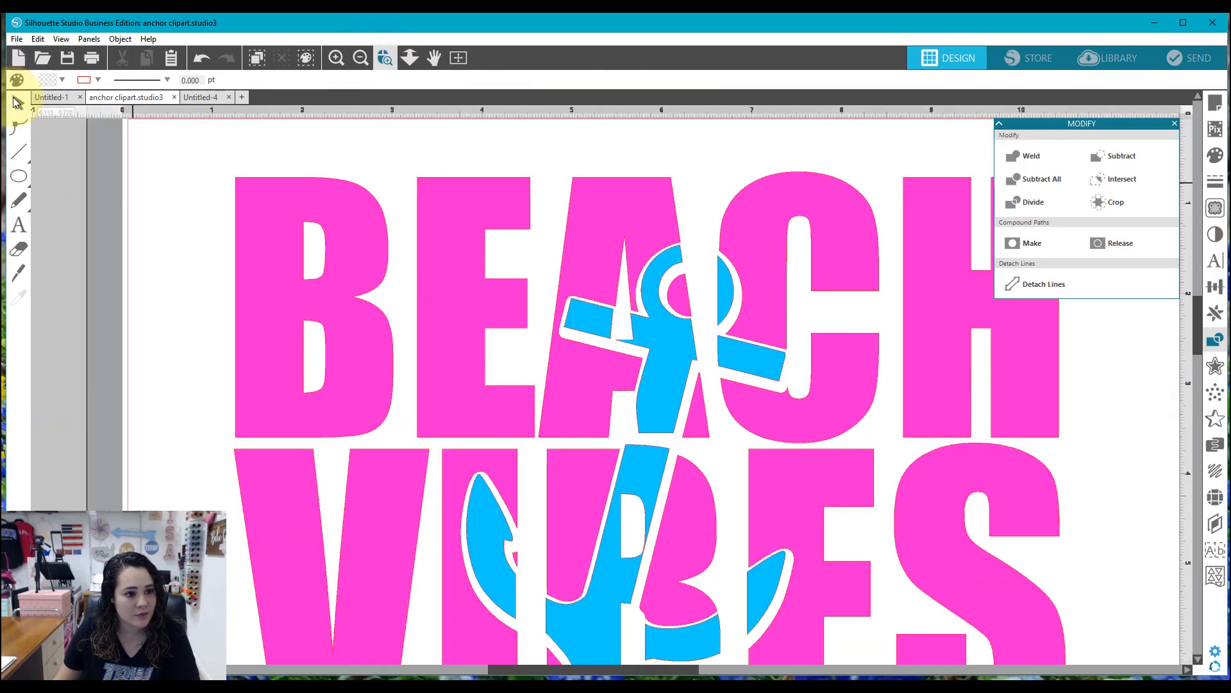
click(18, 102)
click(681, 360)
key(Down)
key(Down)
key(Down)
key(Down)
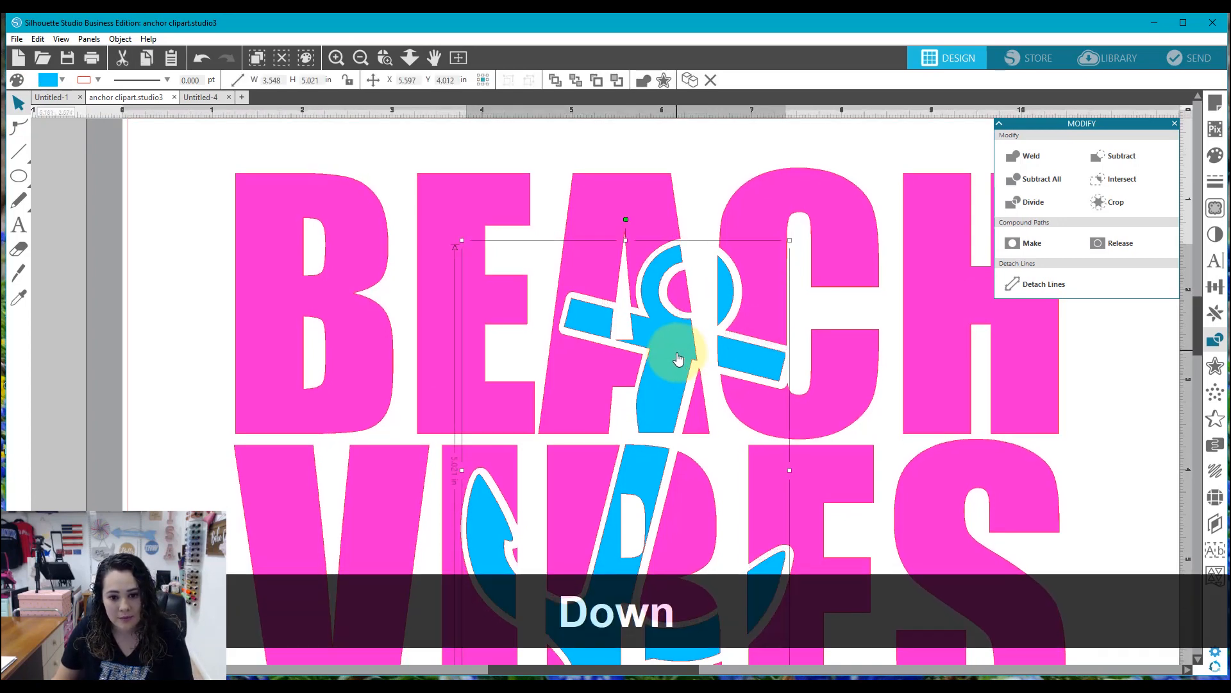
key(Right)
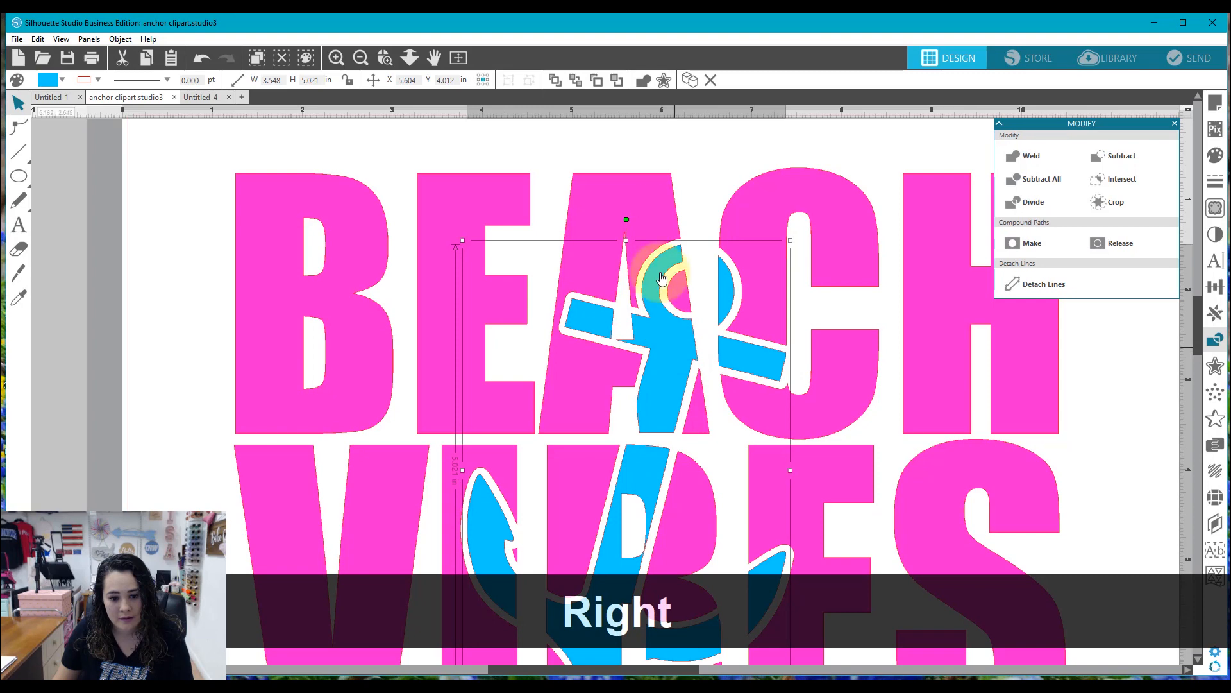
click(458, 57)
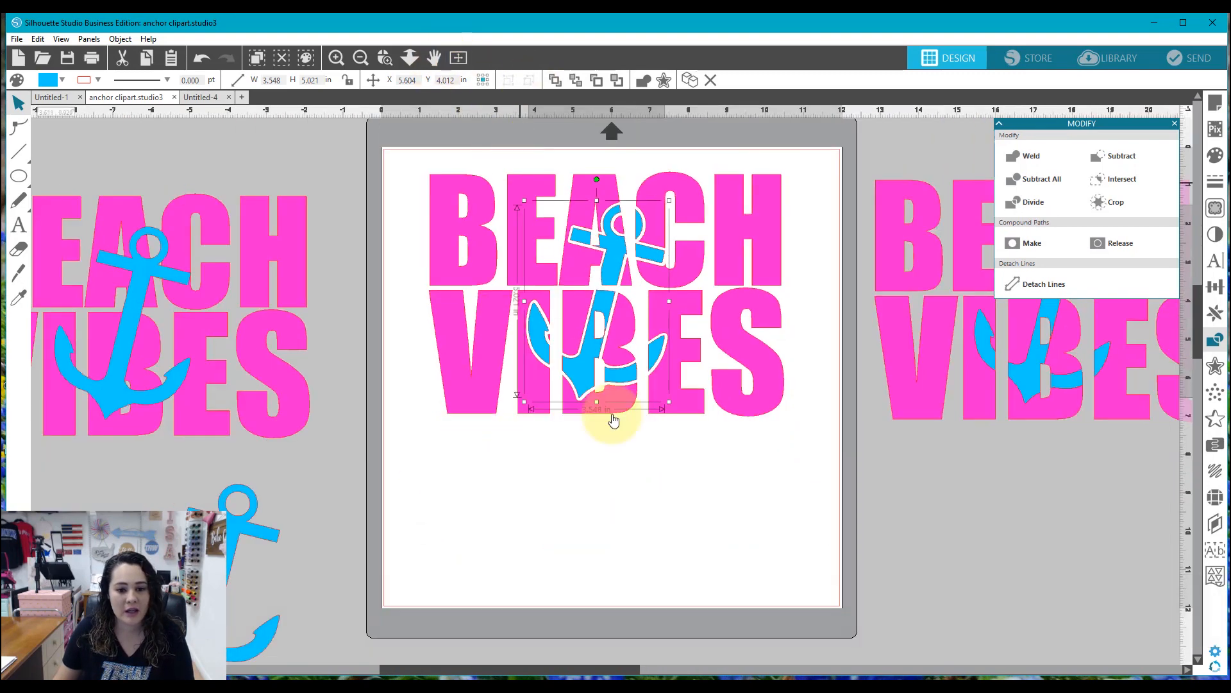
click(660, 500)
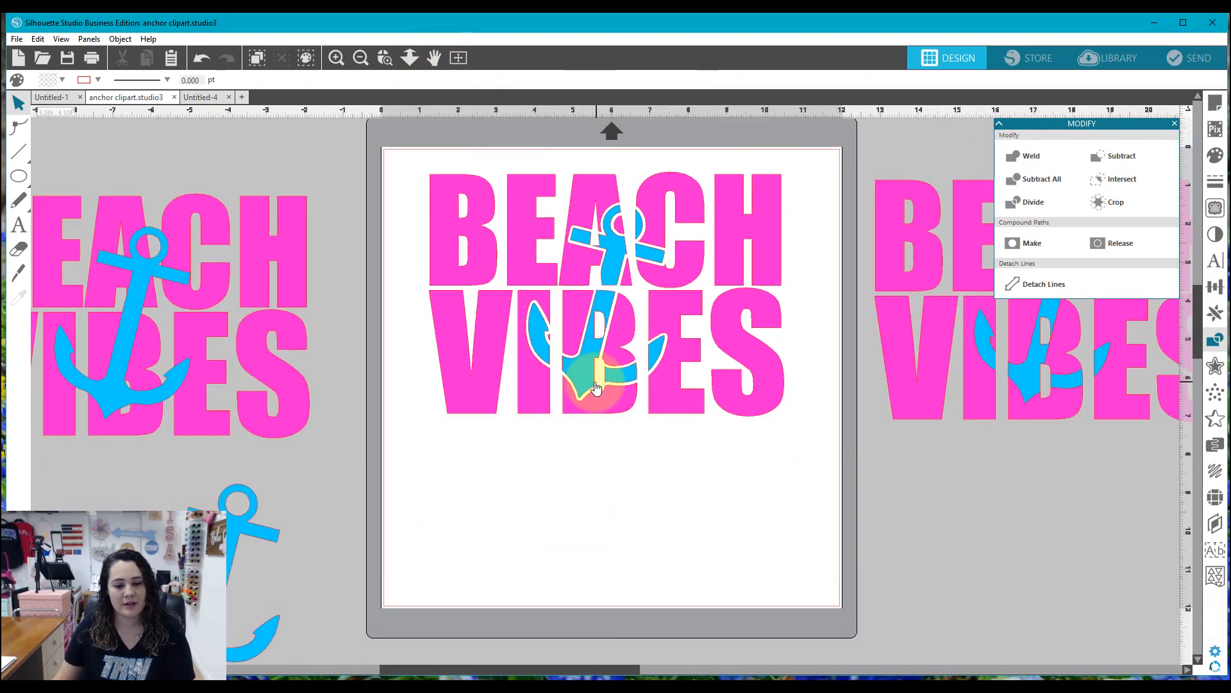
Step: Draw a rectangle about 10.8 by 7.05 in around the on-page lettering and anchor
click(19, 176)
click(49, 178)
drag(402, 163, 817, 434)
click(19, 102)
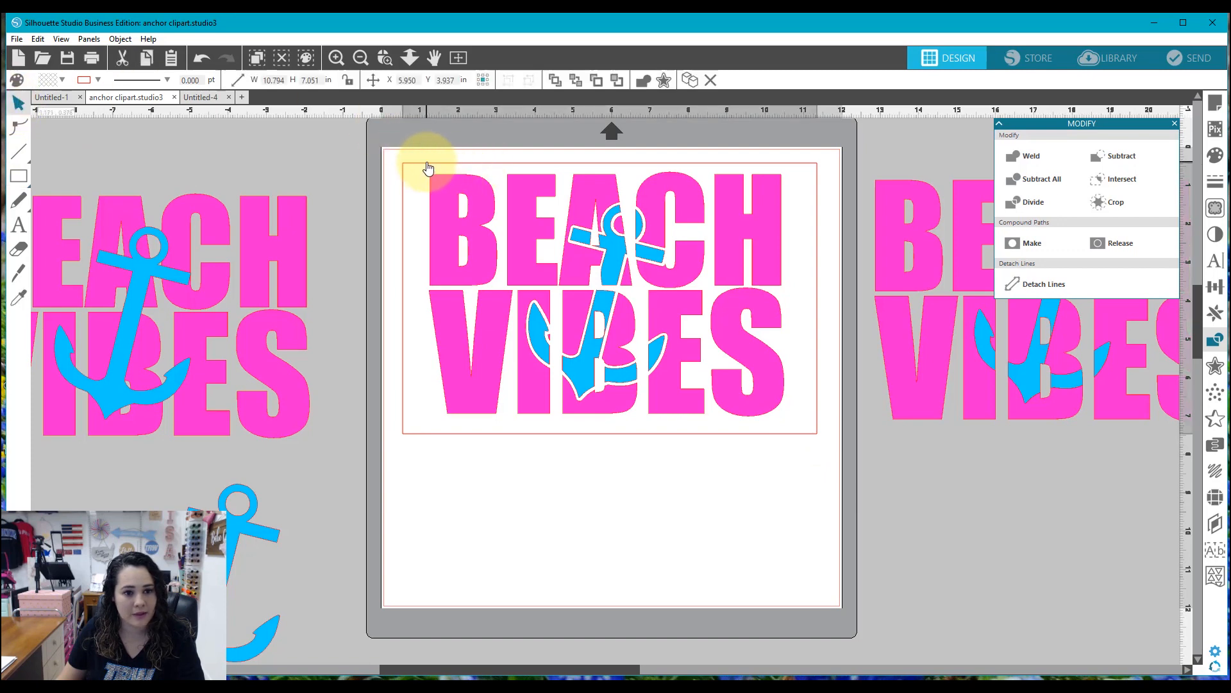
Step: Fill the rectangle with black and send it behind the lettering and anchor
click(406, 165)
click(60, 82)
click(106, 113)
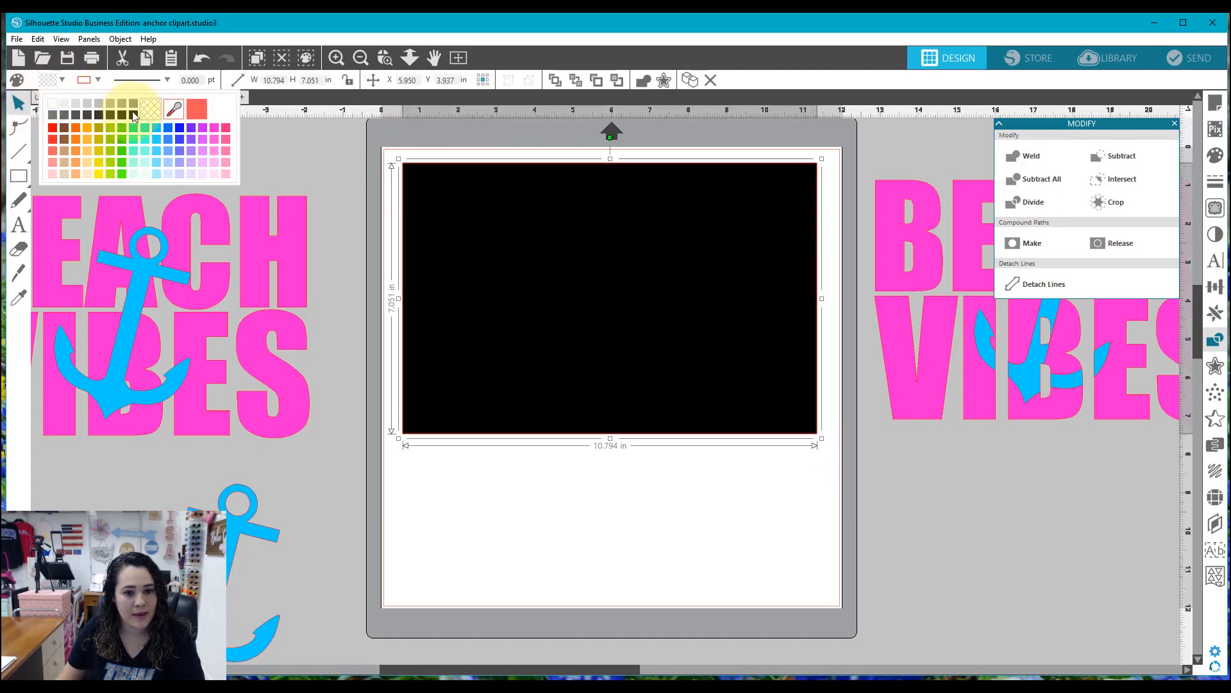
right_click(432, 254)
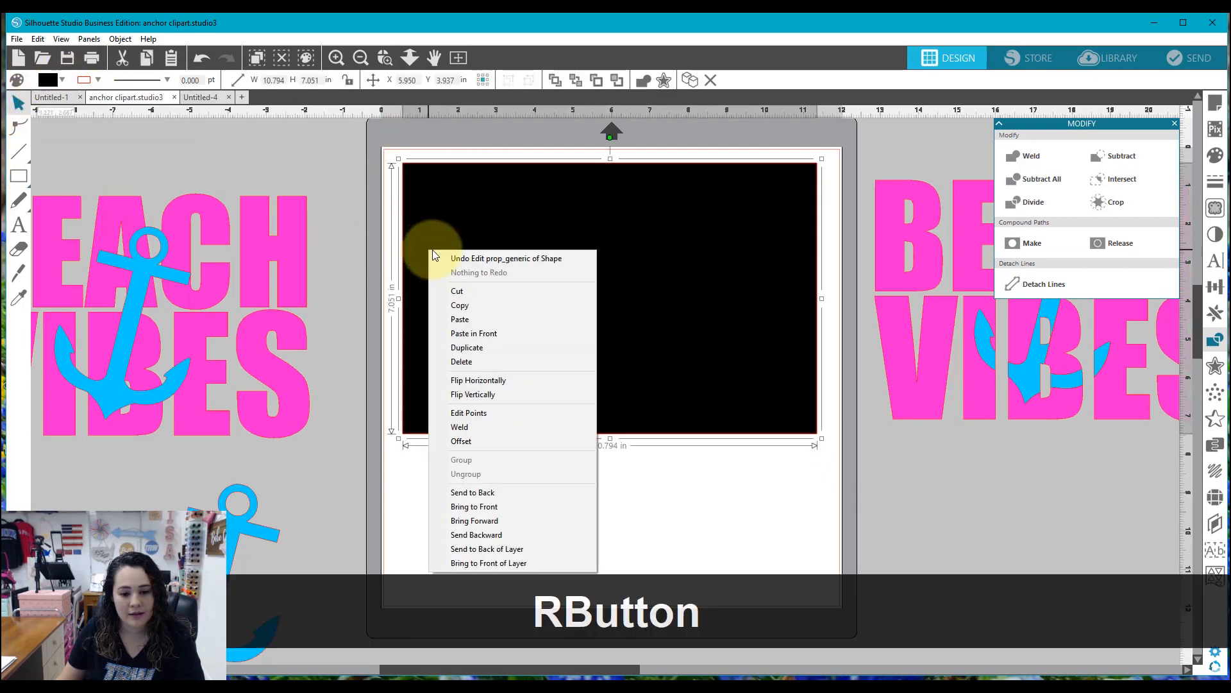
click(474, 492)
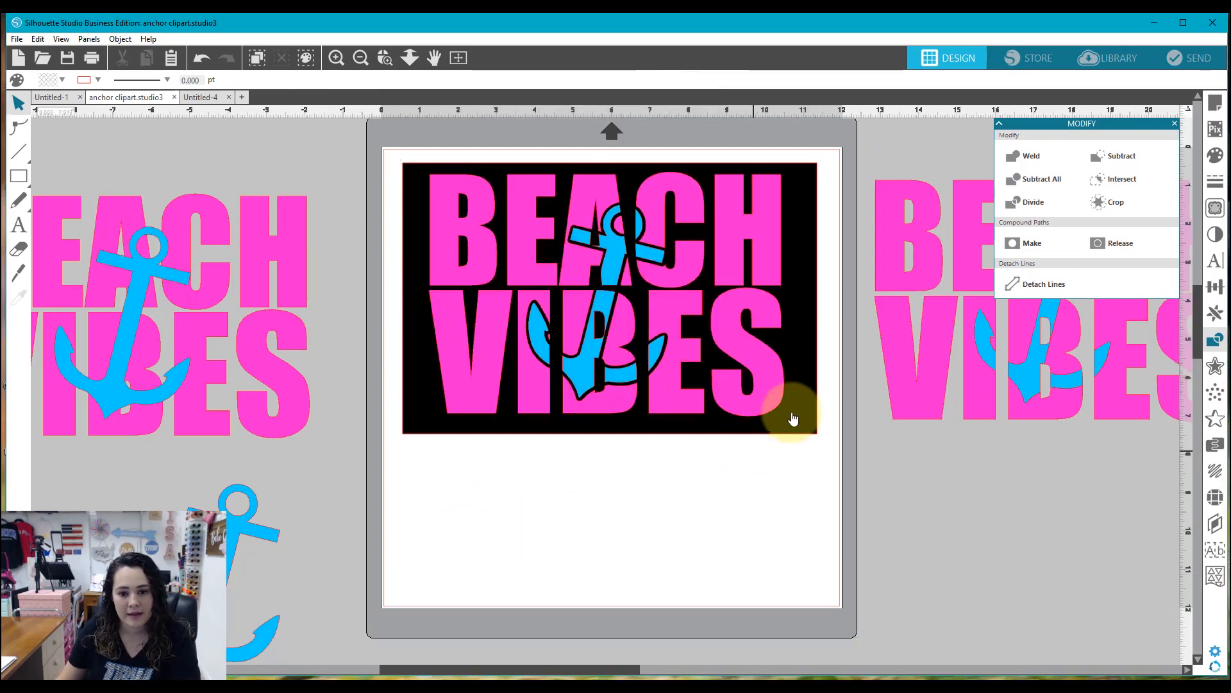
Step: Move the black background rectangle off the page and delete it
drag(798, 432, 1148, 674)
click(1016, 567)
key(Delete)
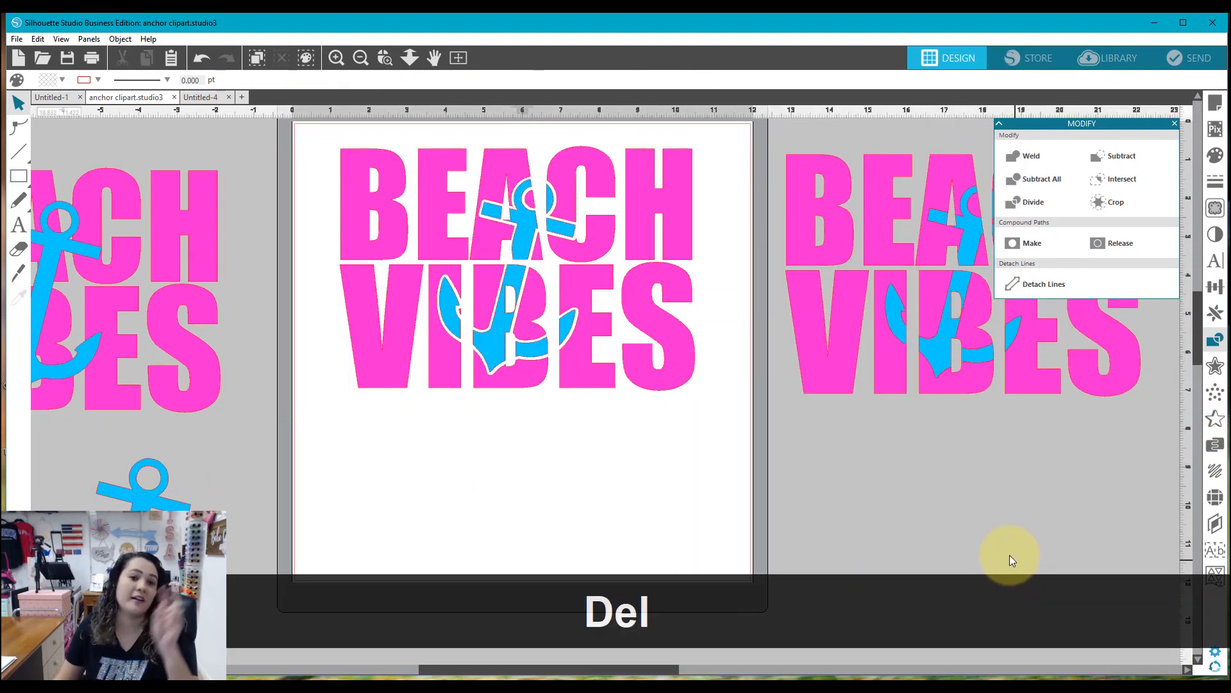
Step: Group the finished offset design and move it off the page below the first finished design, grouping that one too
drag(298, 158, 581, 420)
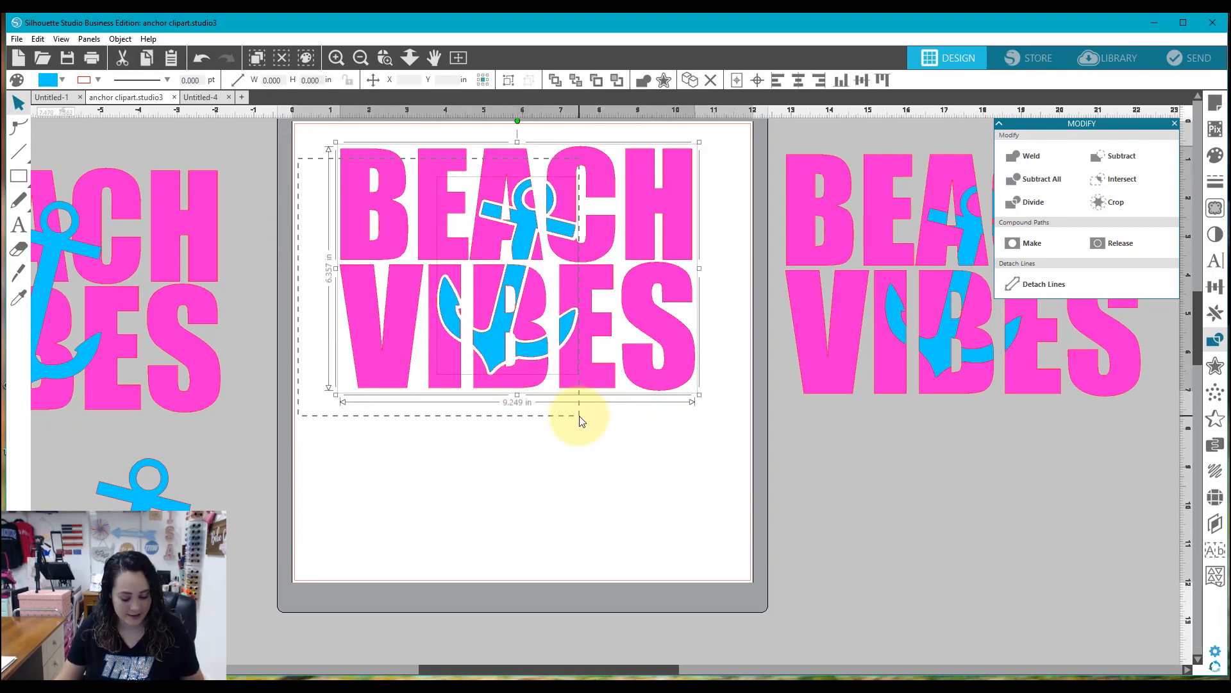
key(ctrl+g)
drag(506, 328, 956, 569)
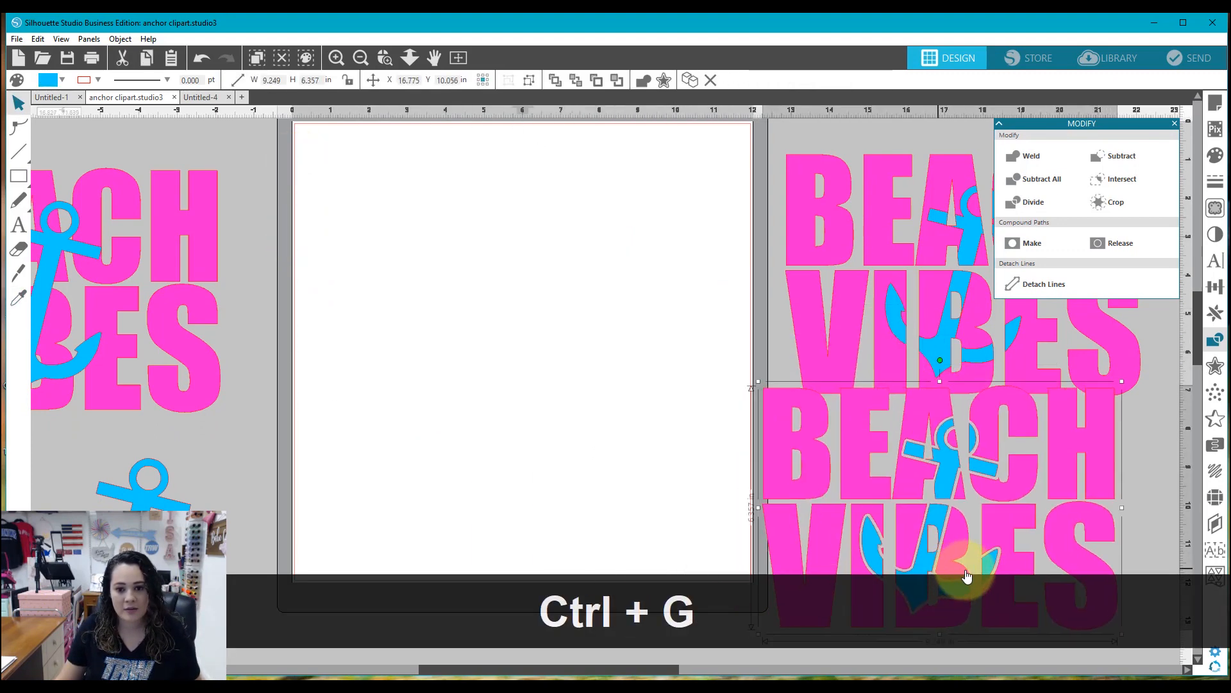
drag(752, 155, 963, 313)
key(ctrl+g)
Step: Delete the leftover full anchor below the original design and place a fresh copy of the original design on the page
click(418, 283)
click(147, 487)
key(Delete)
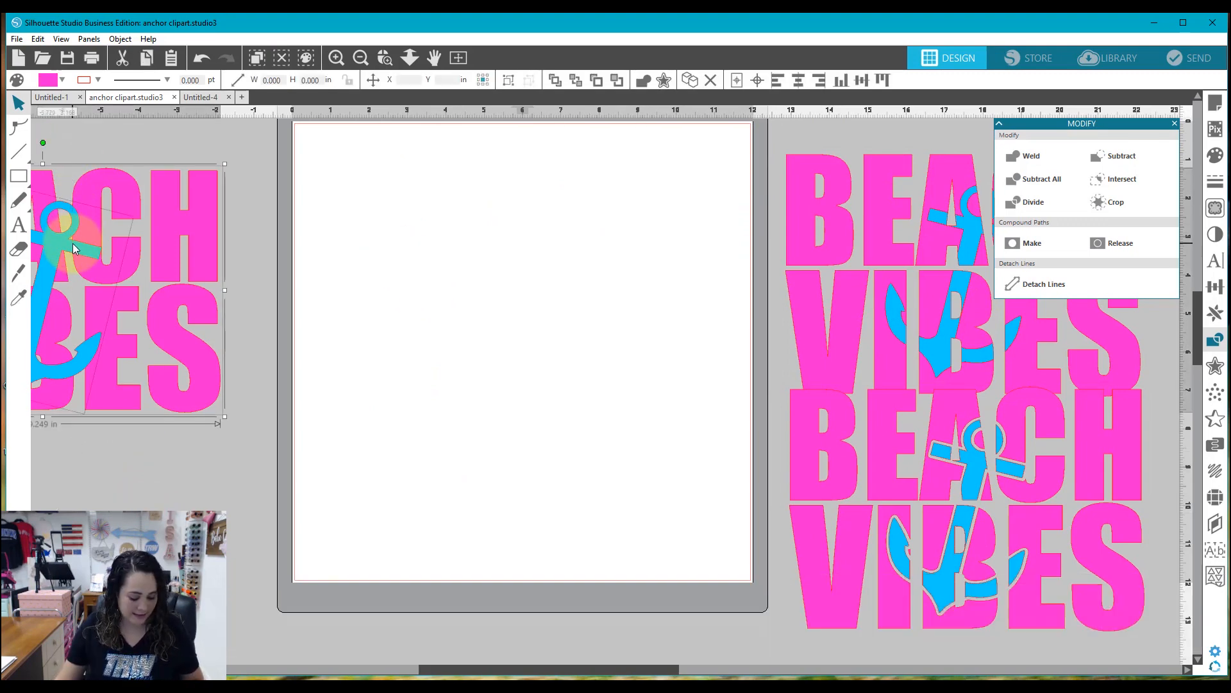
drag(82, 233, 561, 208)
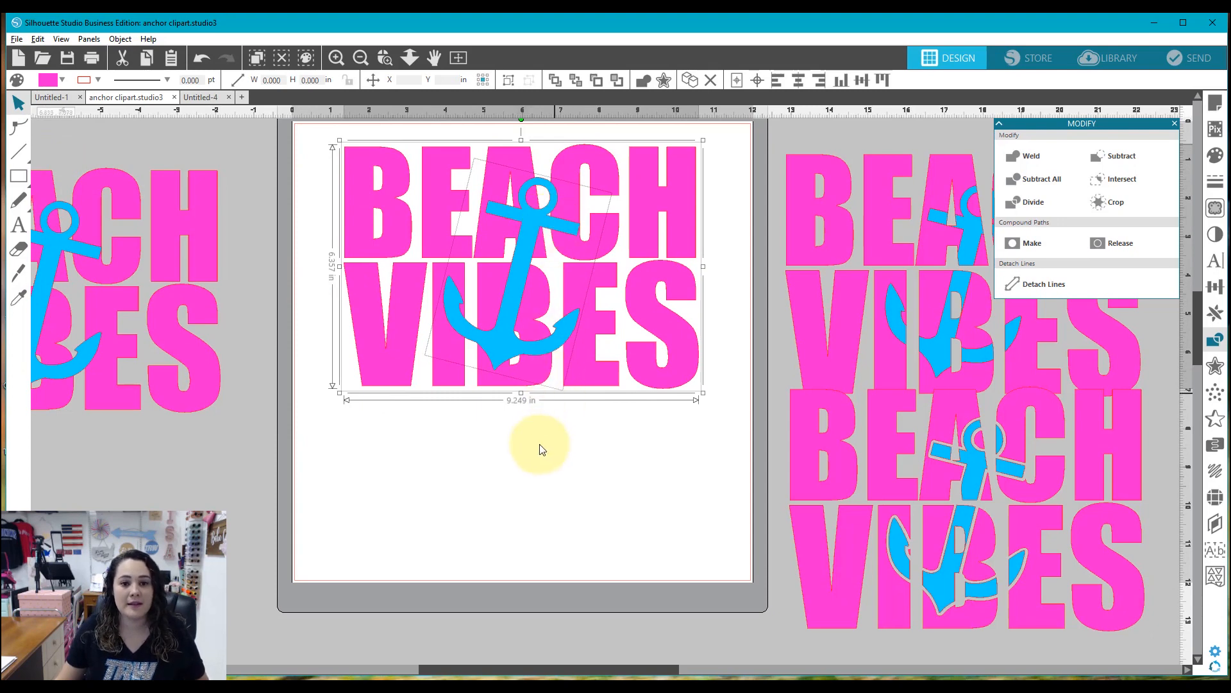
click(531, 478)
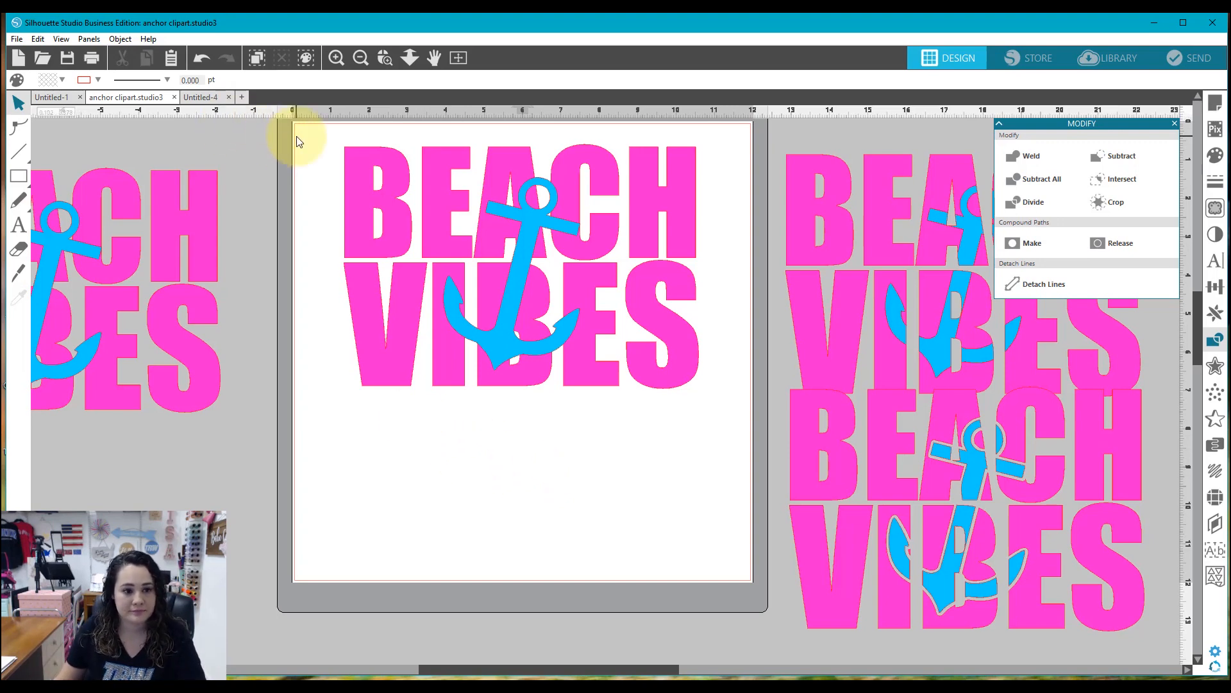
Step: Crop the on-page copy to its overlapping areas and turn the pieces into one compound path filled with bright blue
drag(299, 136, 550, 391)
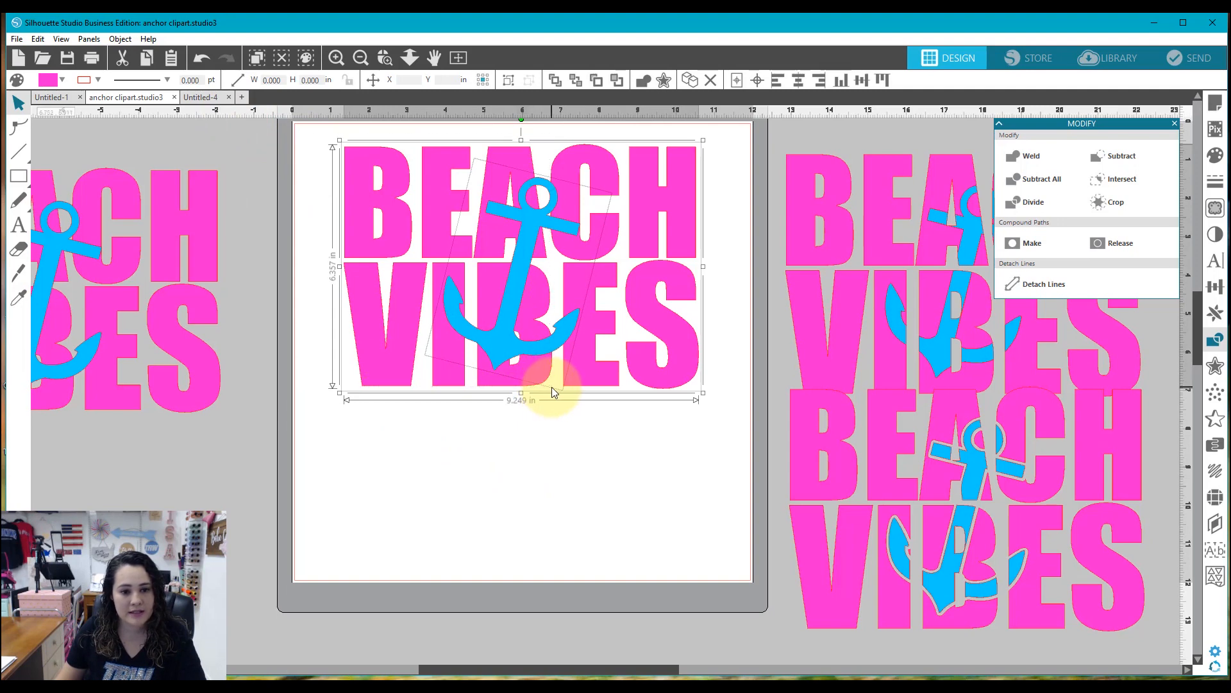
click(1116, 202)
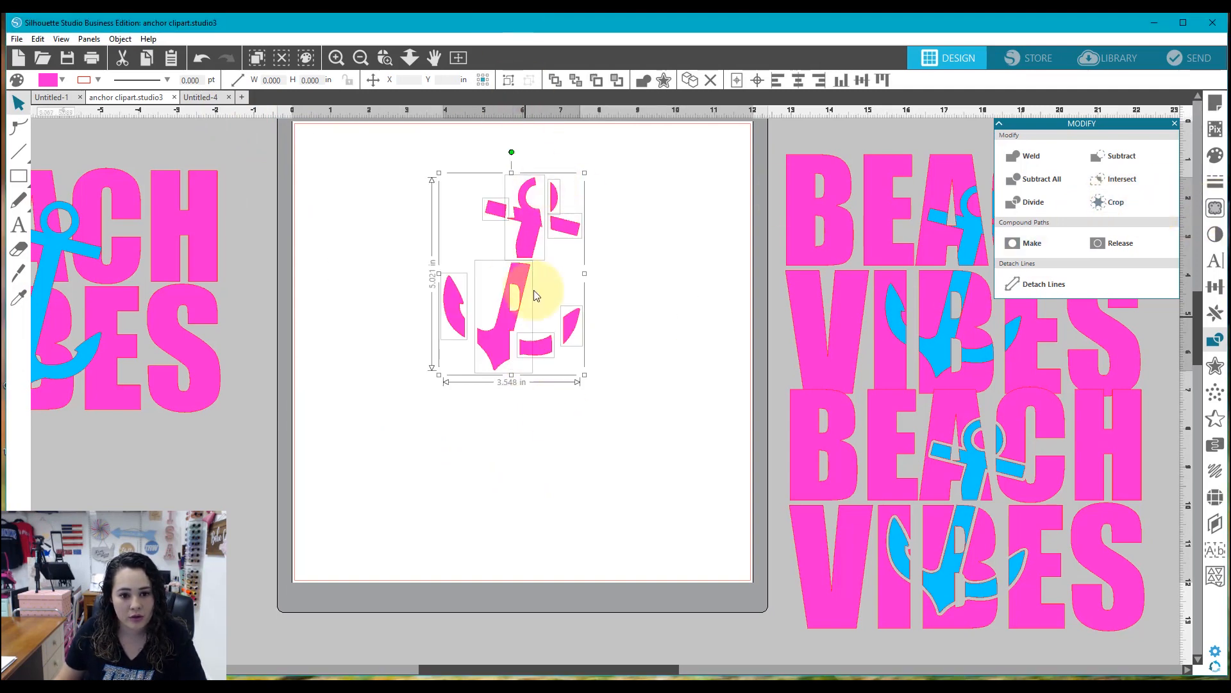
key(ctrl+e)
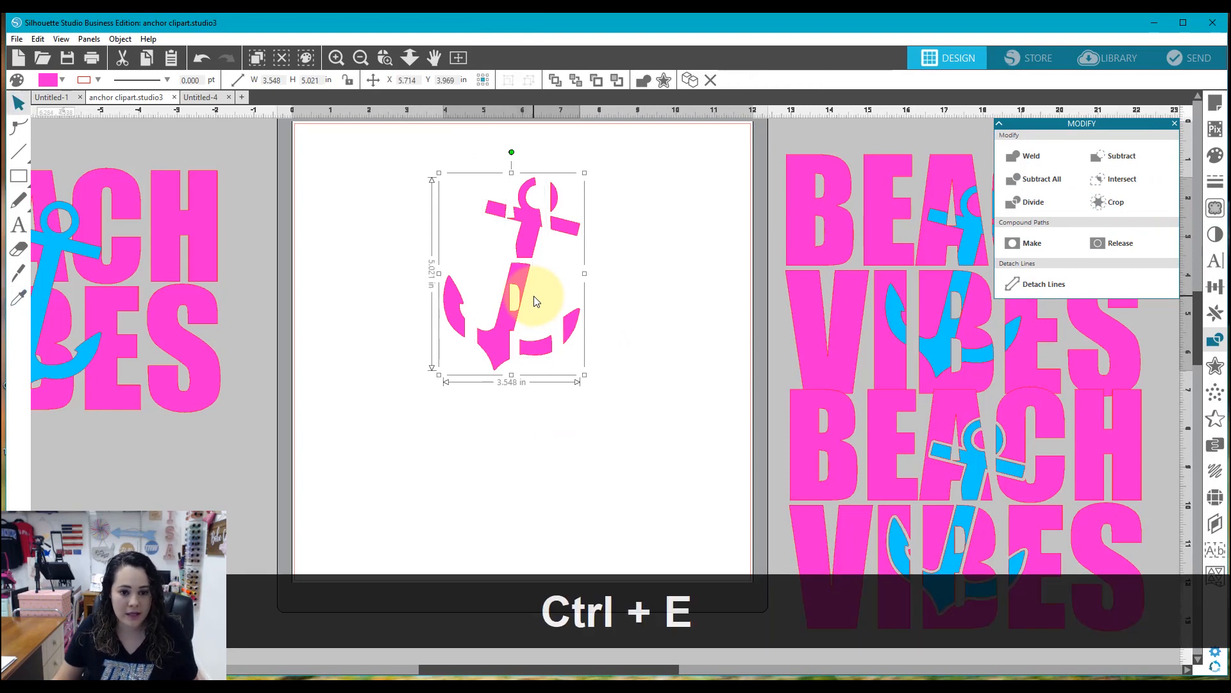
click(49, 80)
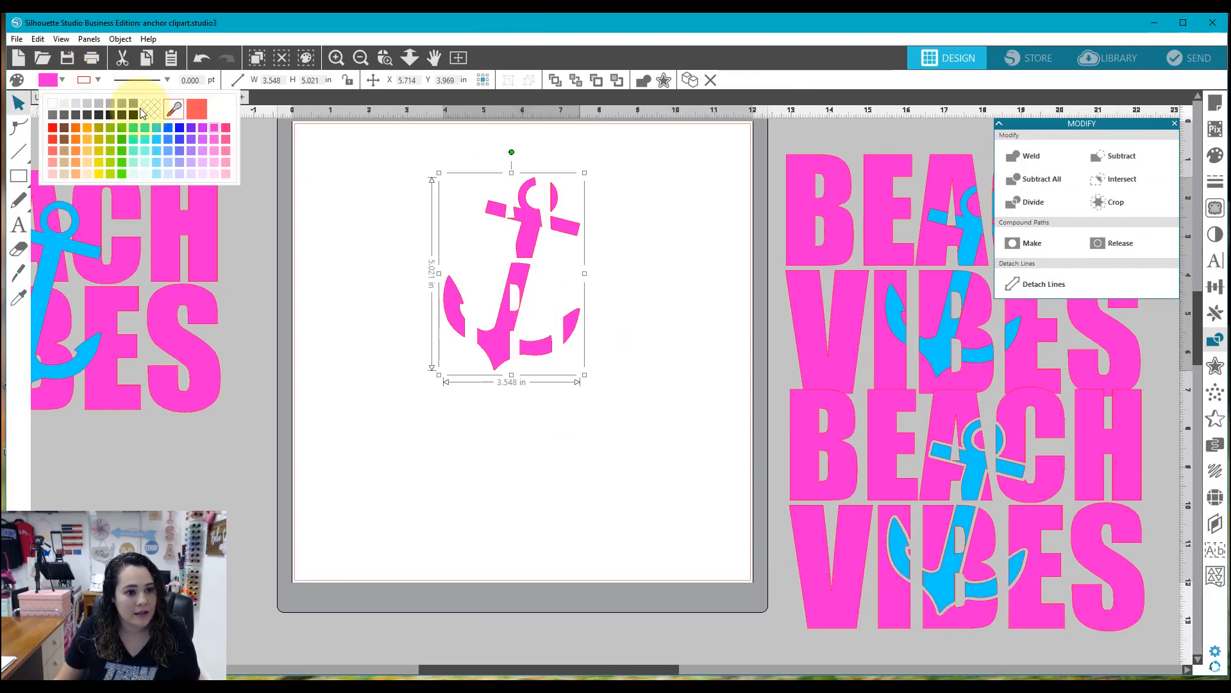
click(157, 128)
click(440, 369)
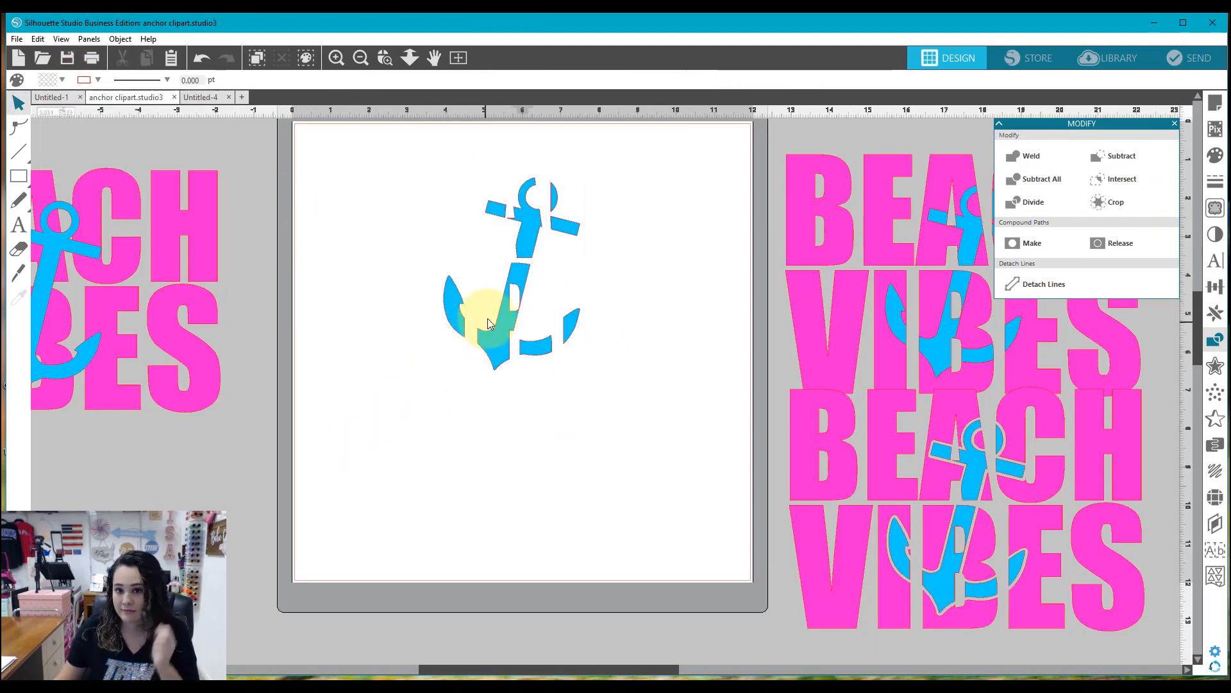
Step: Move the cropped blue anchor pieces off the page and place a fresh copy of the original design on the page
drag(468, 329, 106, 521)
click(66, 257)
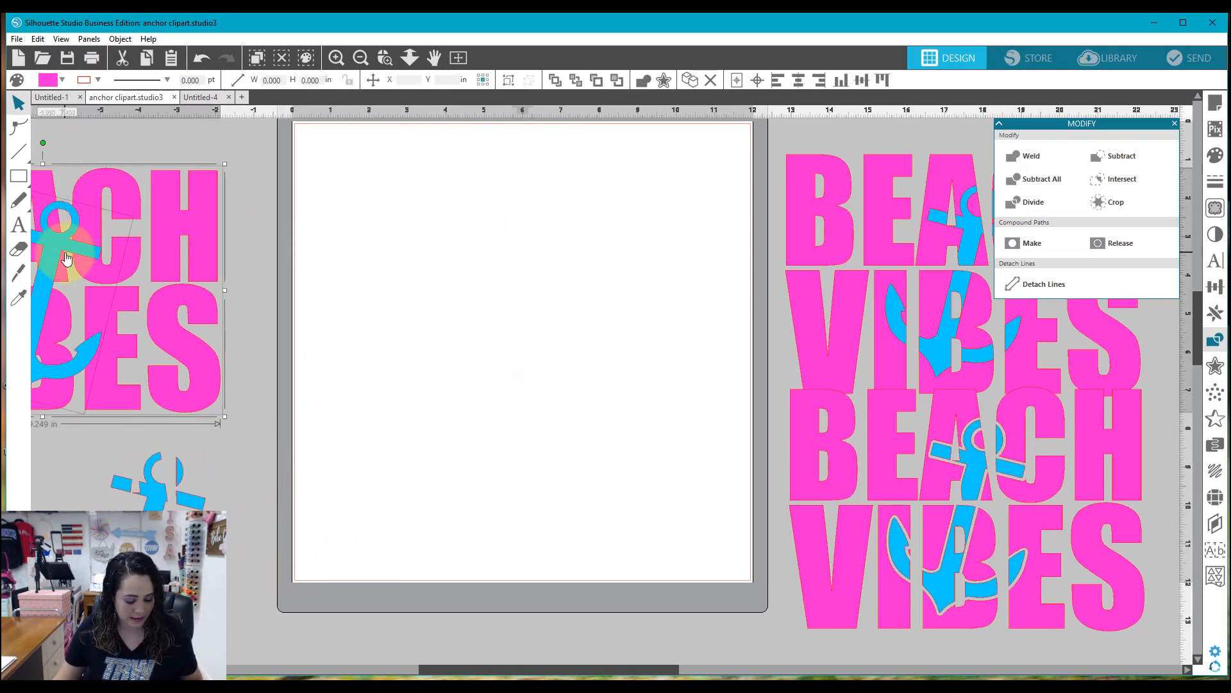
drag(66, 256, 544, 253)
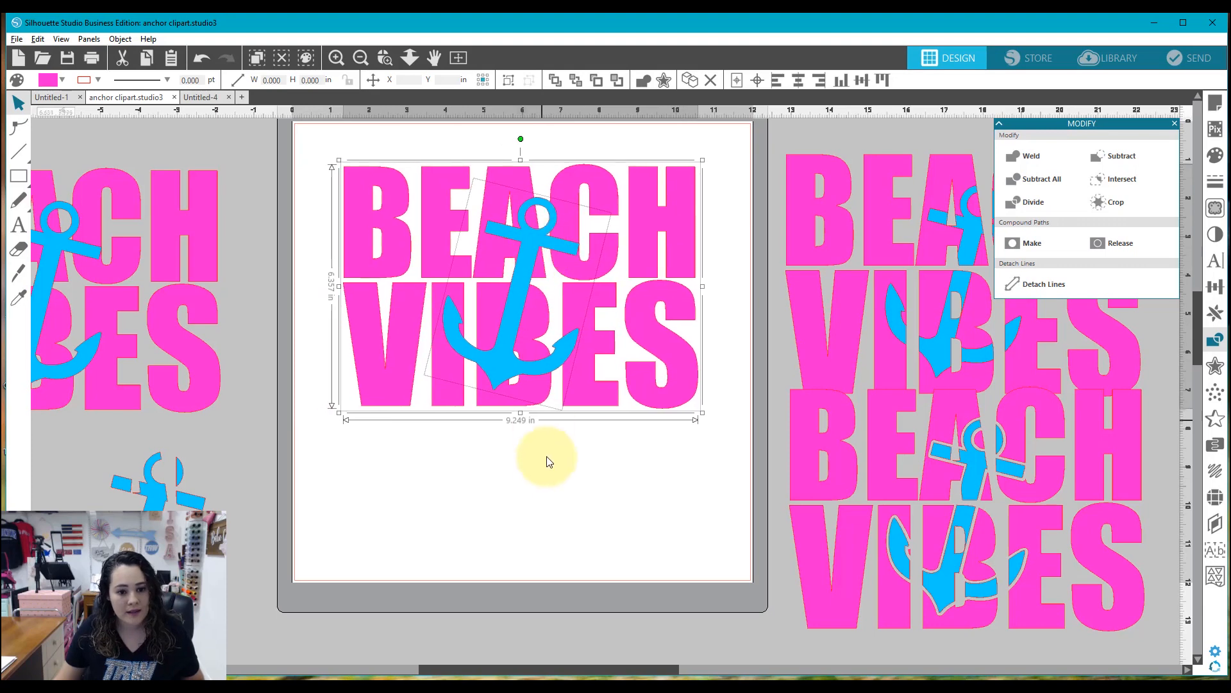
click(544, 473)
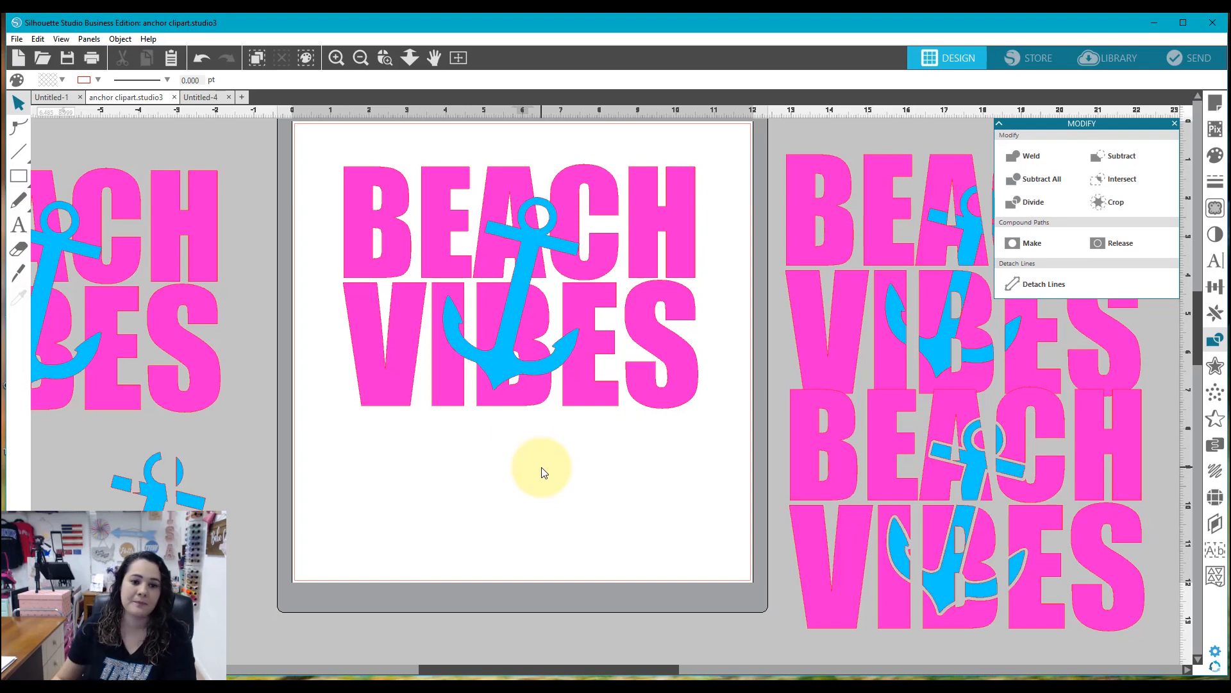
Step: Create a 0.09 in offset around the blue anchor of the on-page design
click(496, 356)
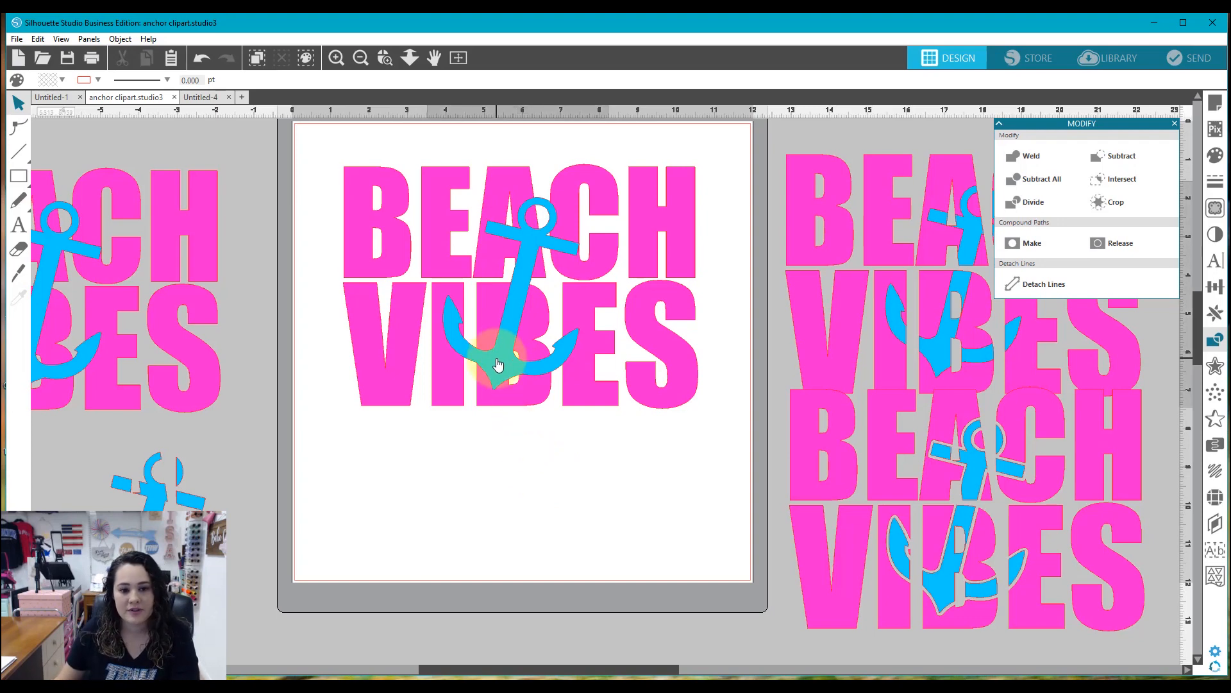
click(1175, 123)
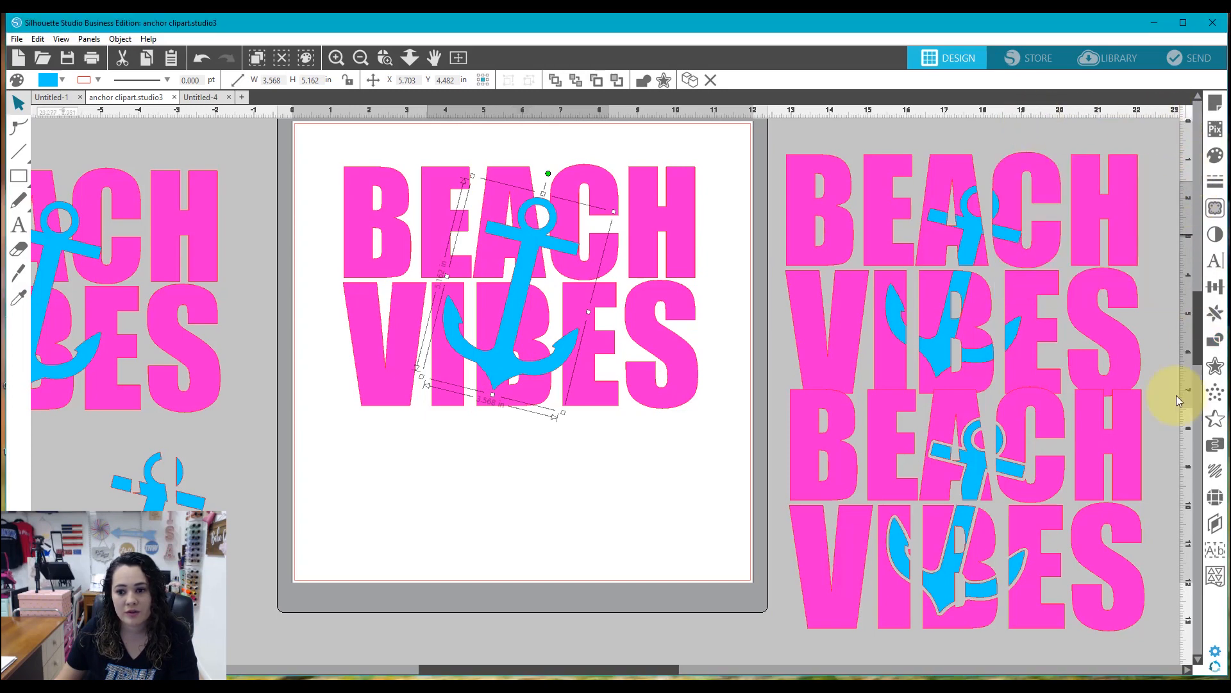
click(1216, 366)
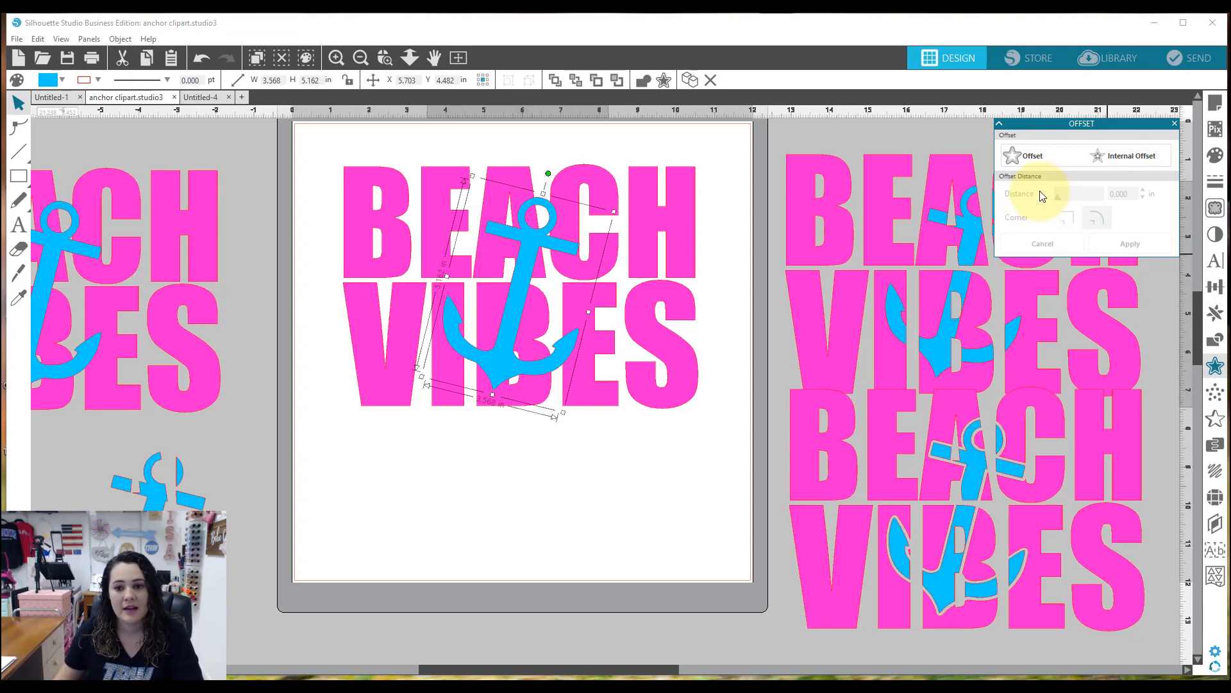
click(1025, 157)
drag(1128, 193, 1061, 189)
text(.09)
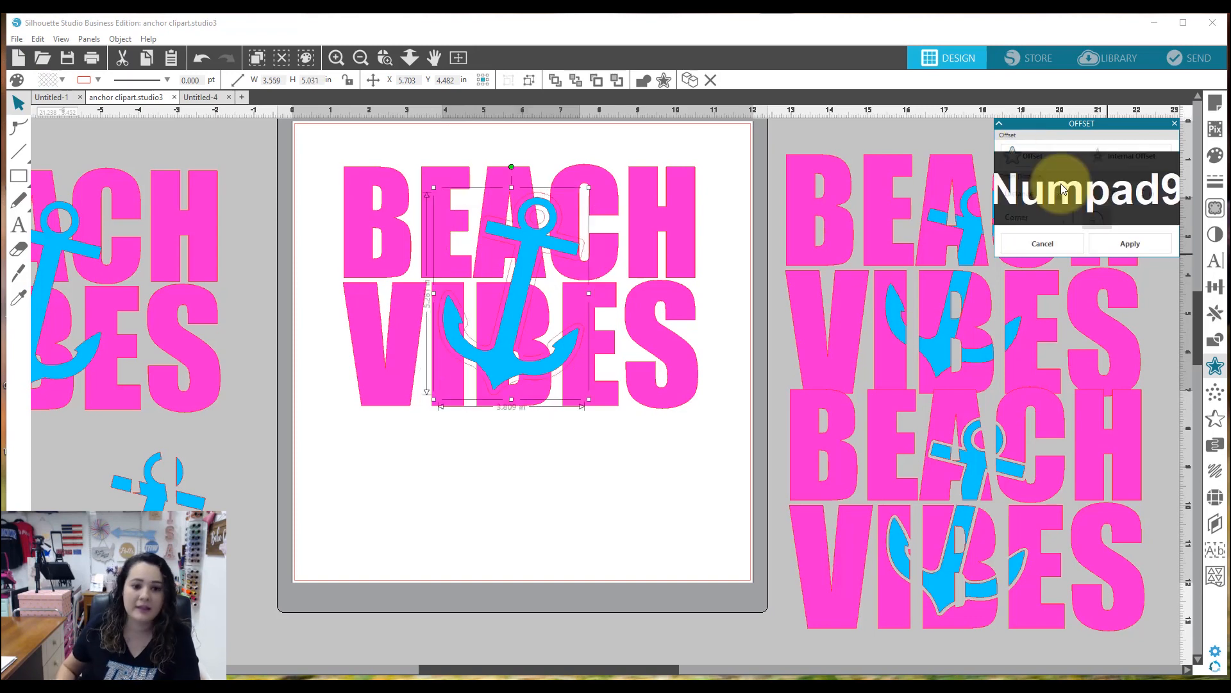
key(Return)
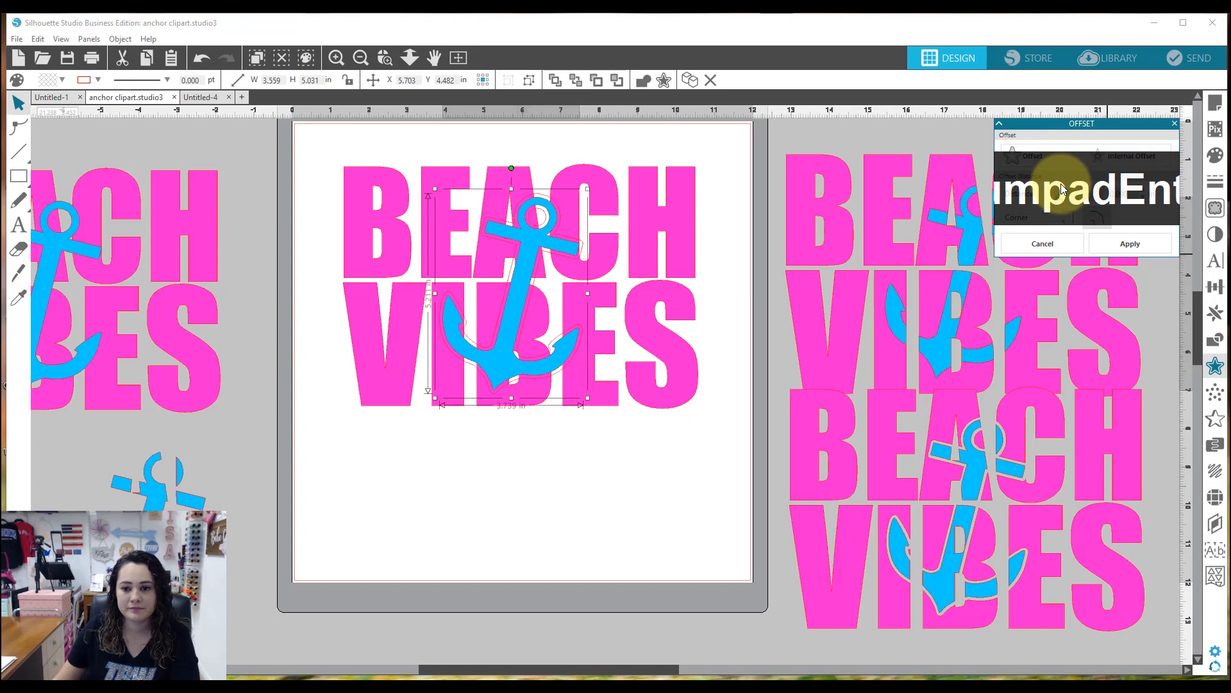
click(1109, 242)
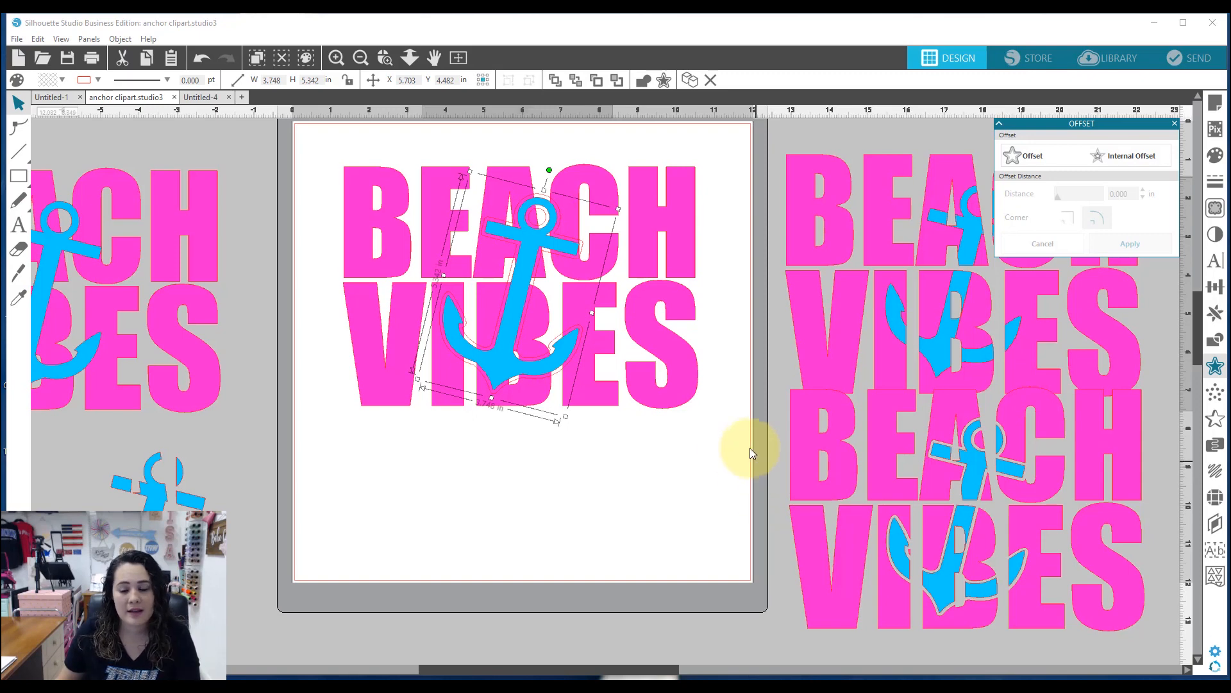
Step: Create a second 0.09 in offset around the first anchor offset and fill this outer outline with purple
click(1027, 156)
drag(1135, 193, 1031, 189)
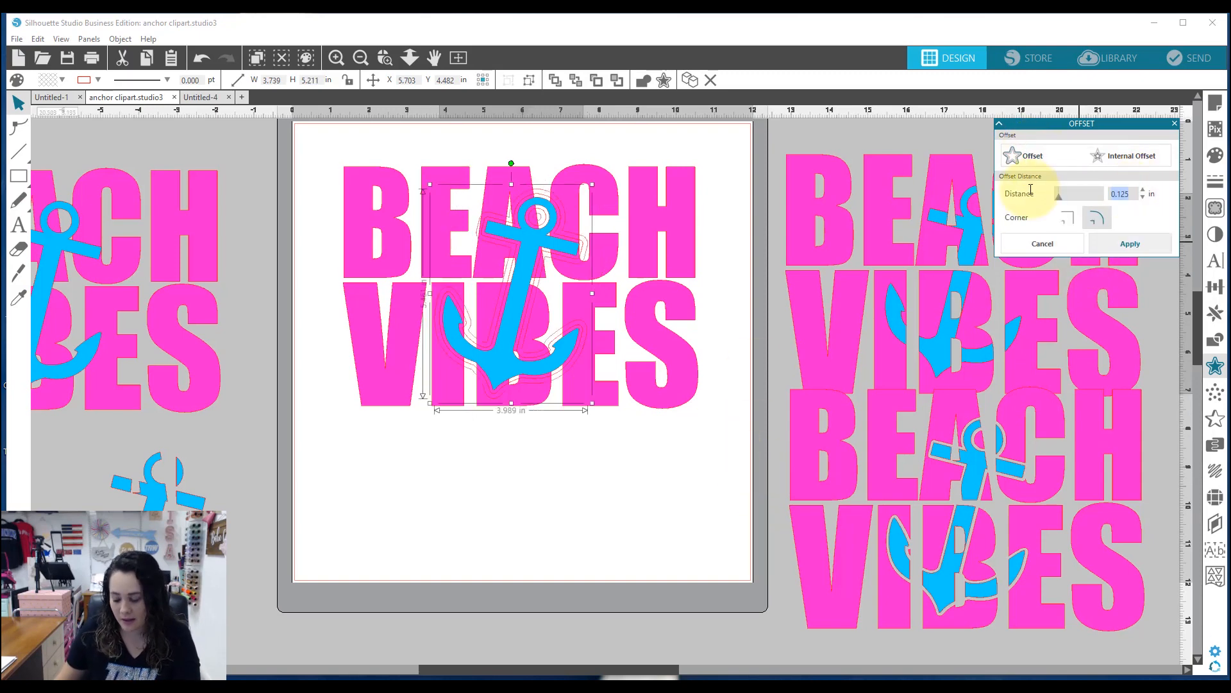
text(0.09)
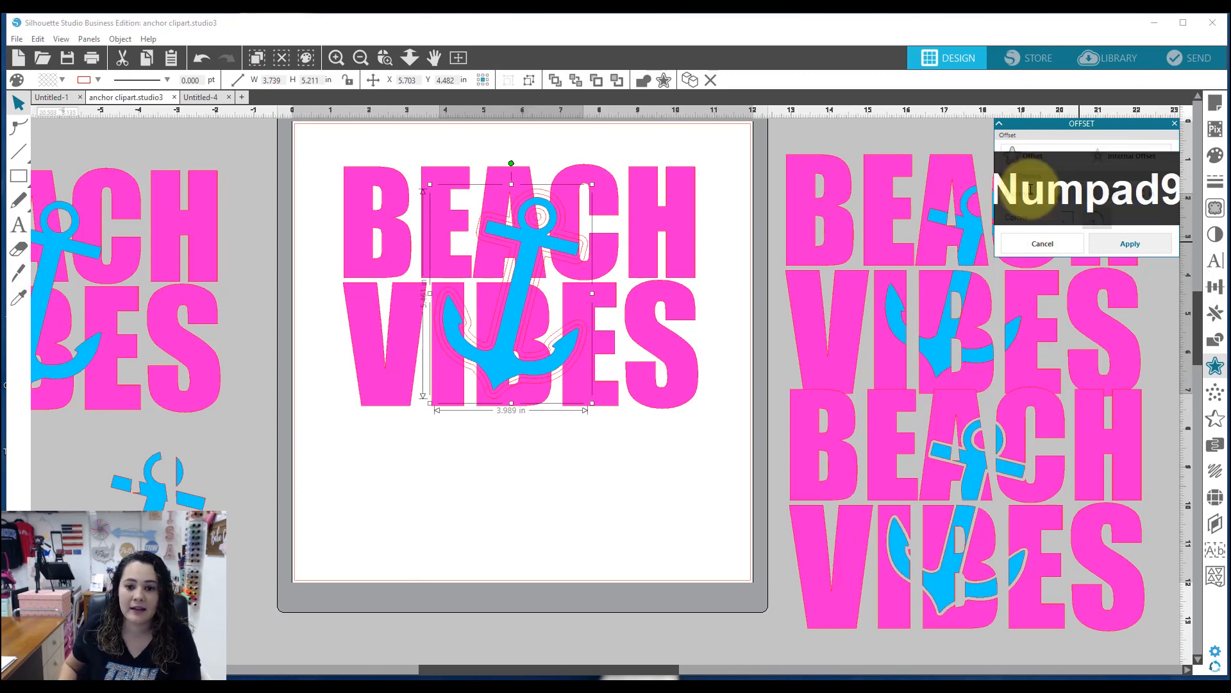
key(KP_Enter)
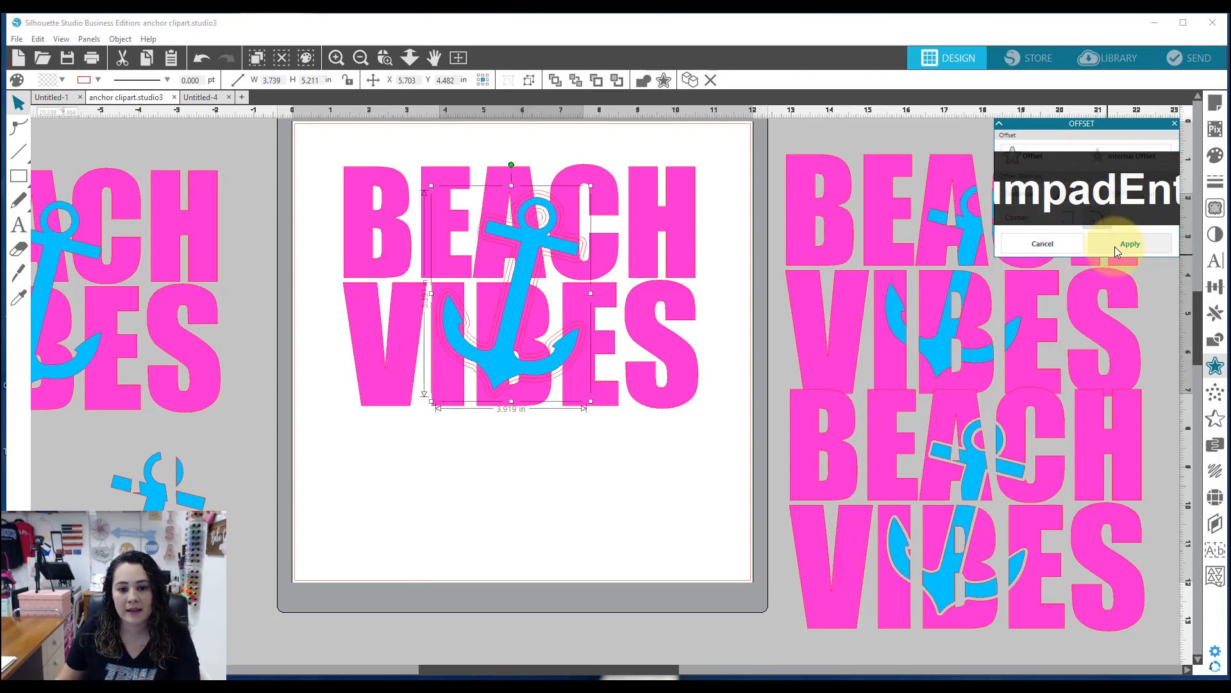
click(1115, 246)
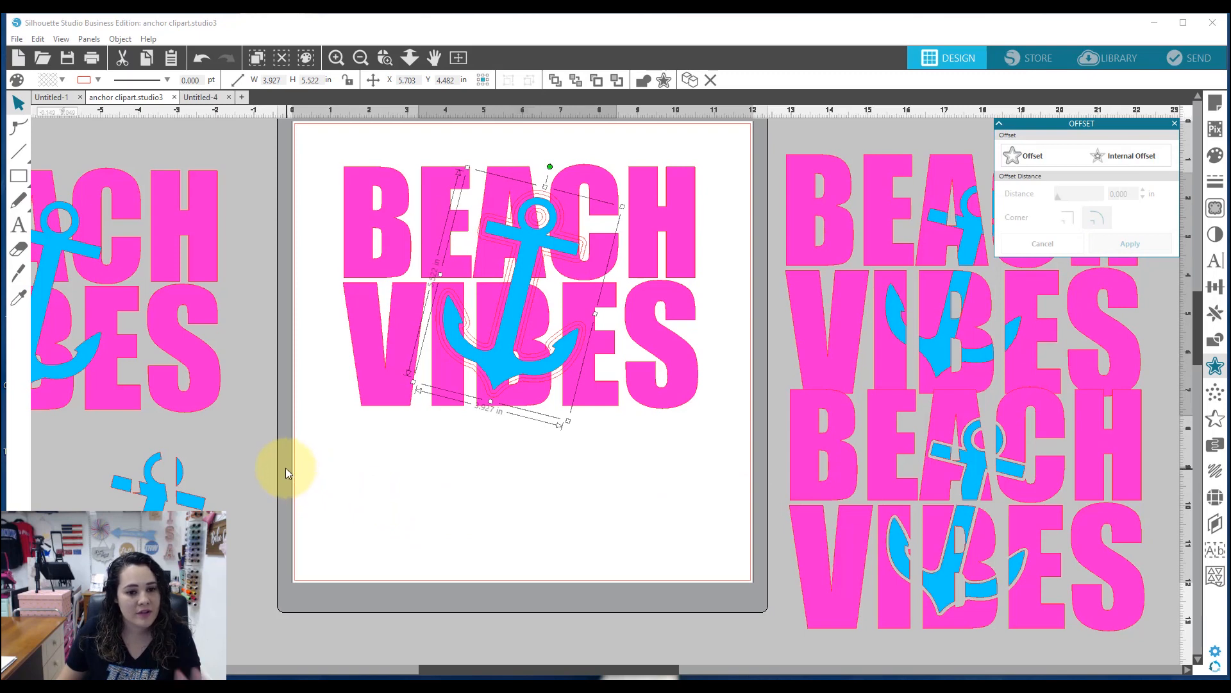
click(62, 81)
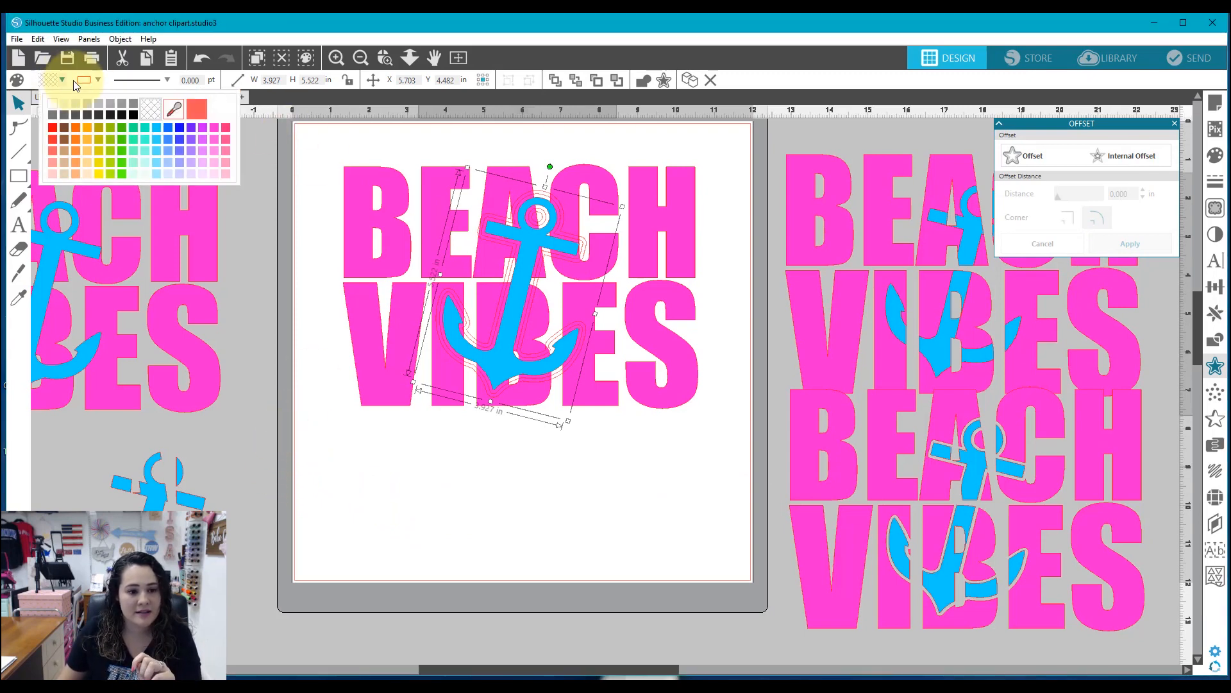
click(195, 127)
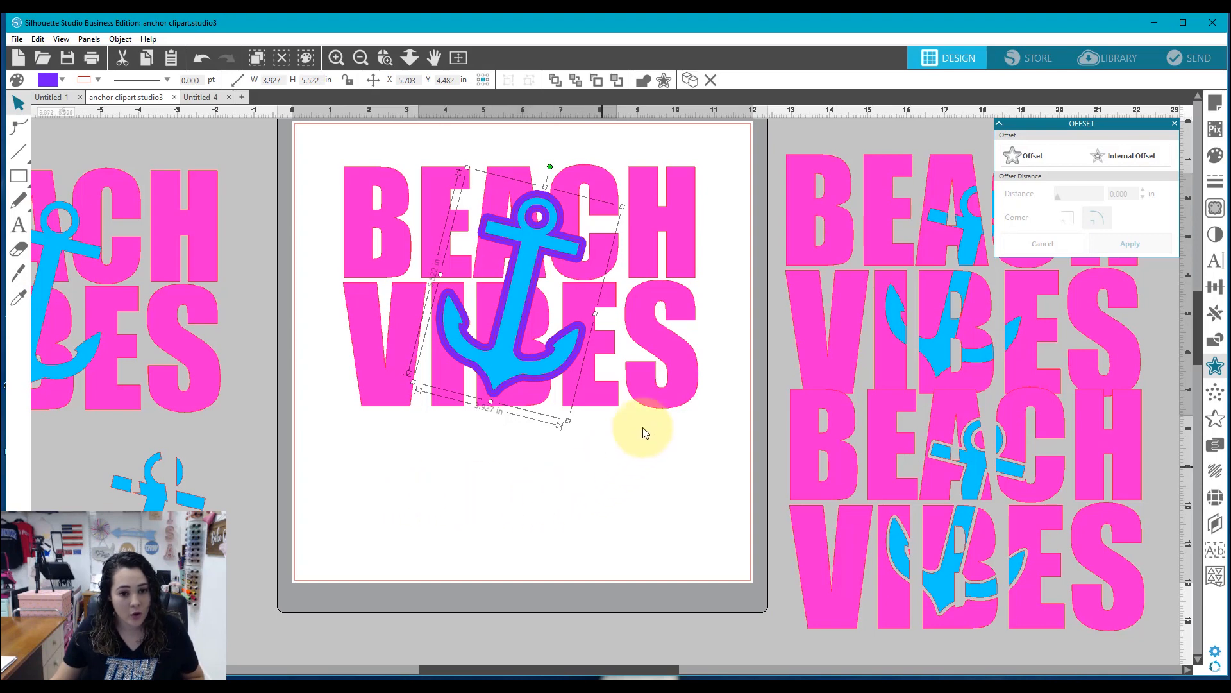
Step: Subtract the purple outer offset from the BEACH VIBES lettering and make the remaining lettering one compound path
click(677, 413)
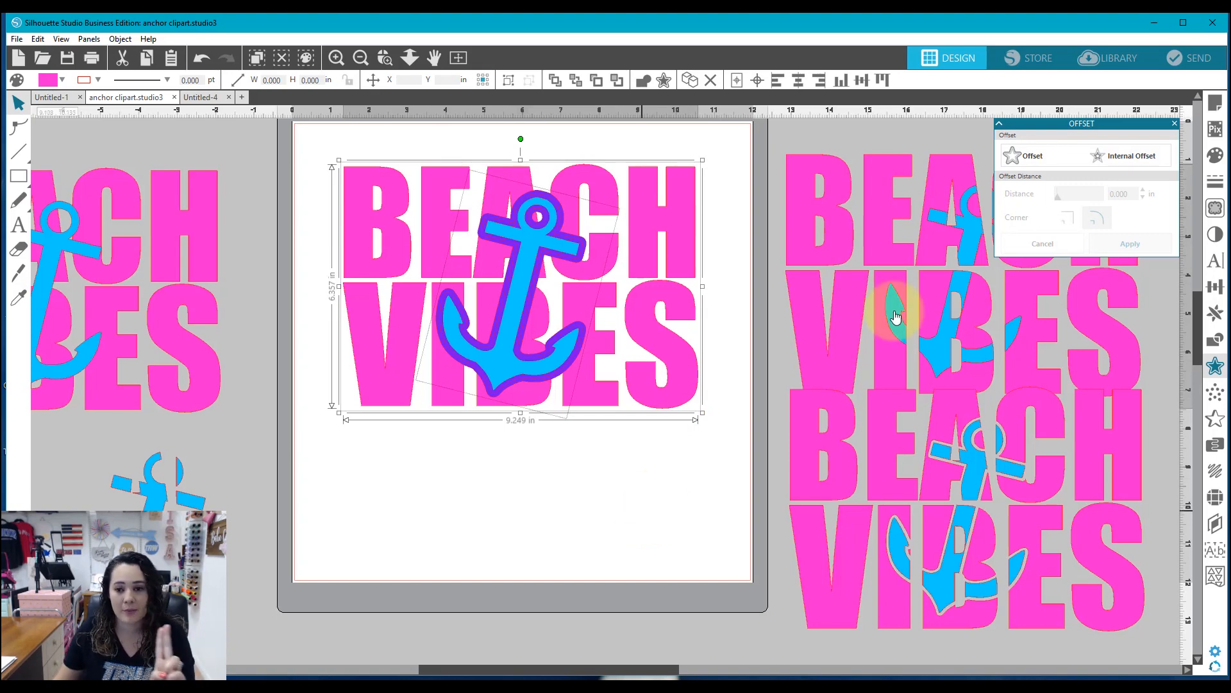
click(1175, 123)
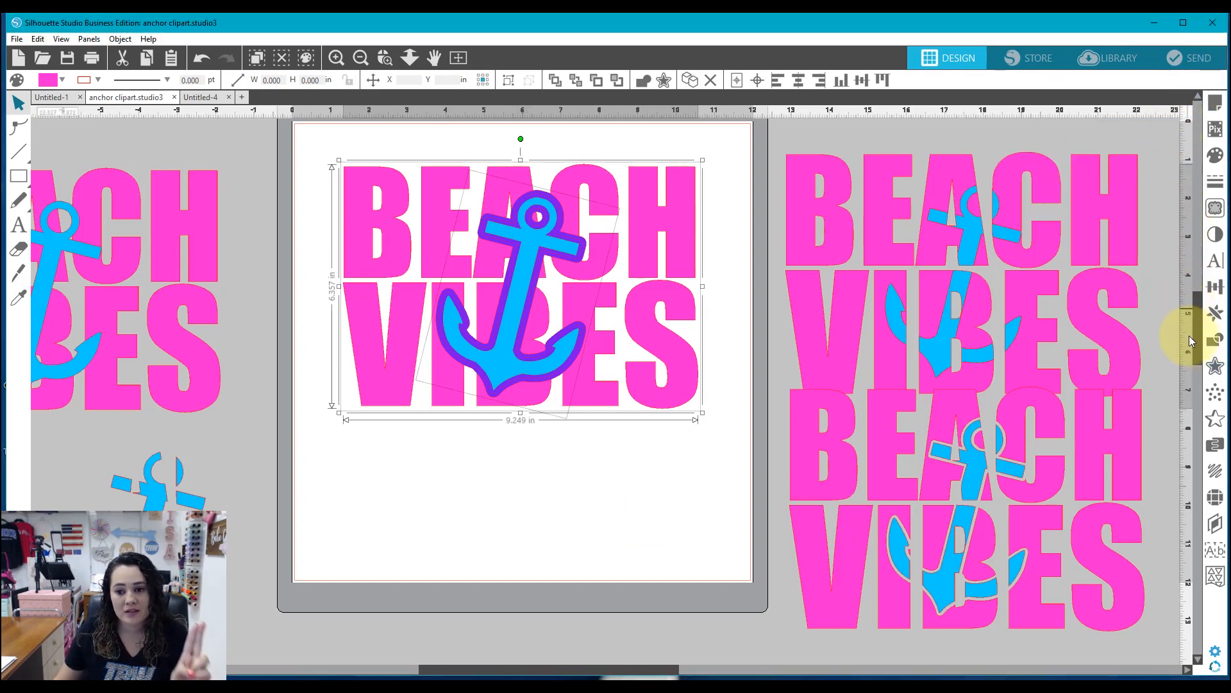
click(1215, 341)
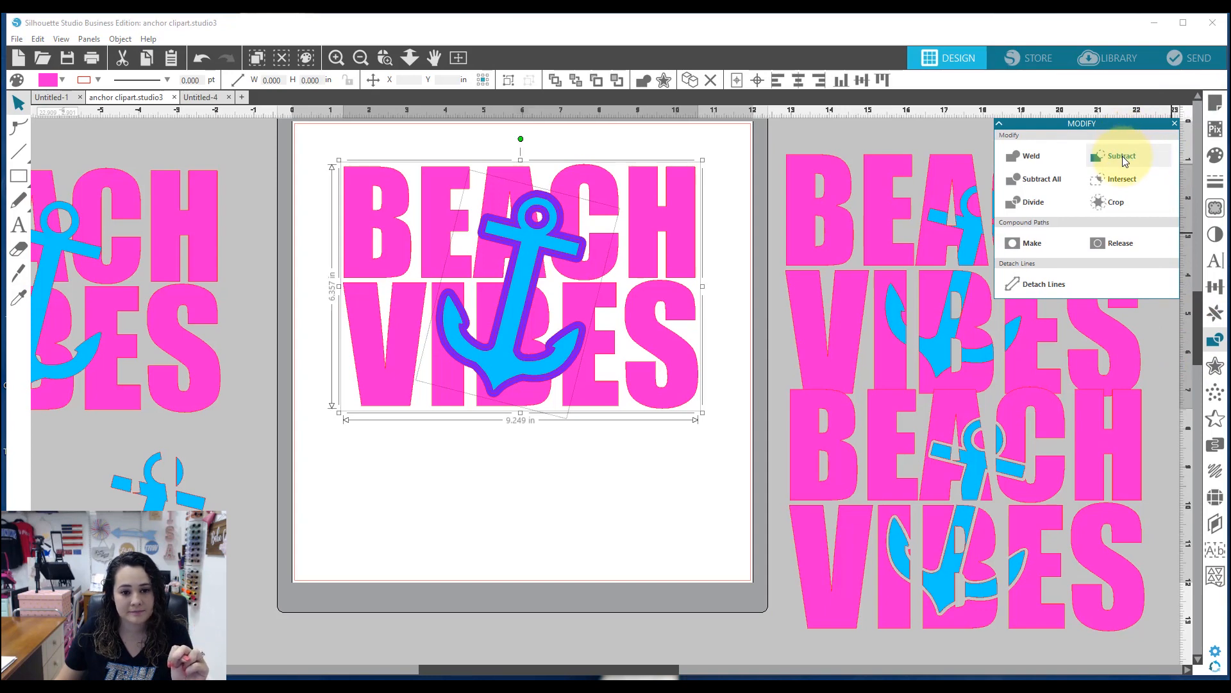
click(1123, 160)
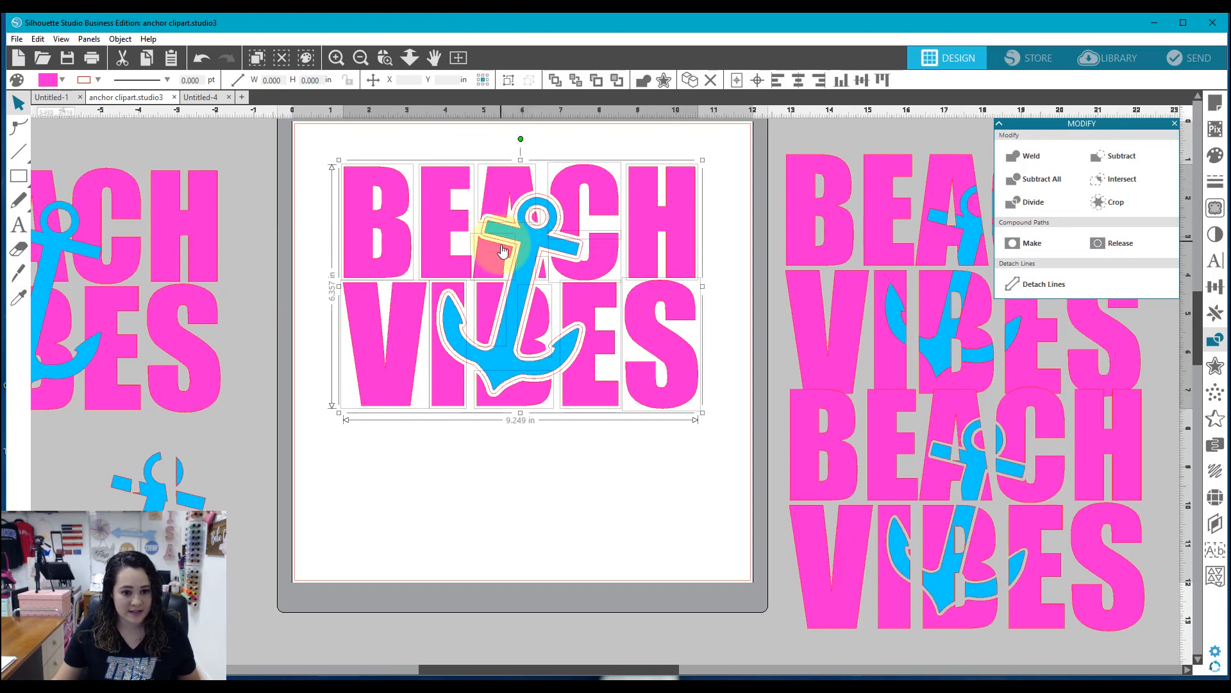
key(ctrl+e)
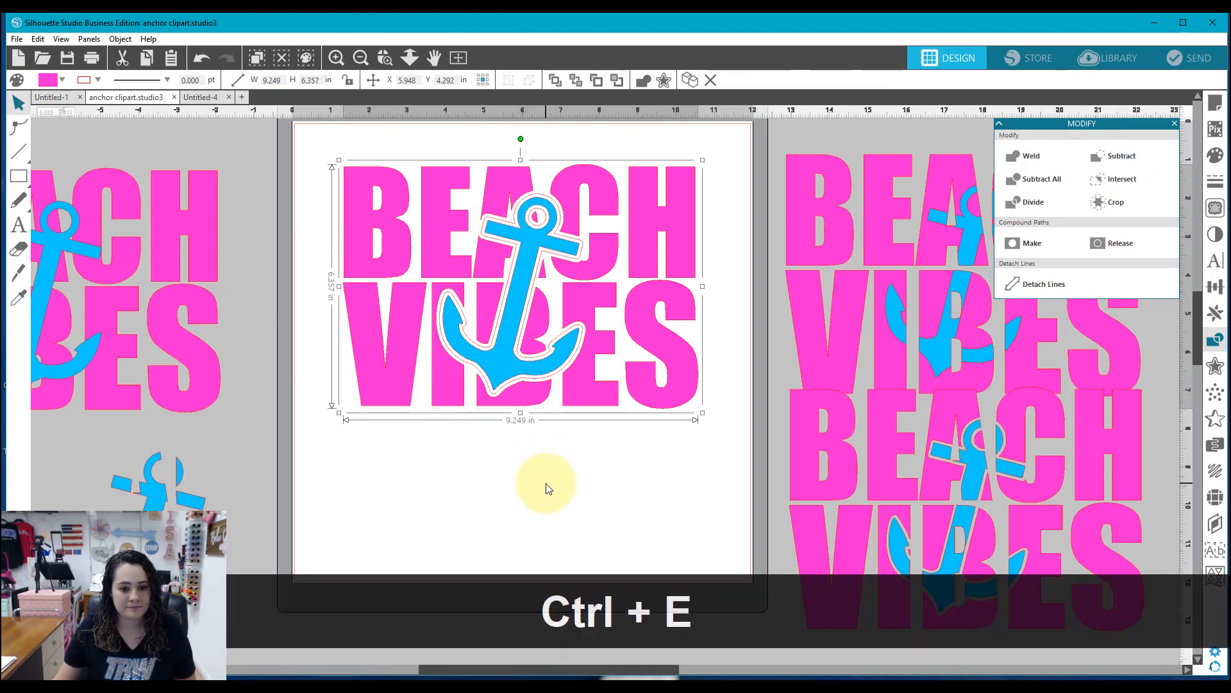
click(547, 489)
Step: Move the full anchor below the lettering and place the cropped blue anchor pieces inside the knocked-out anchor space
drag(502, 365, 502, 639)
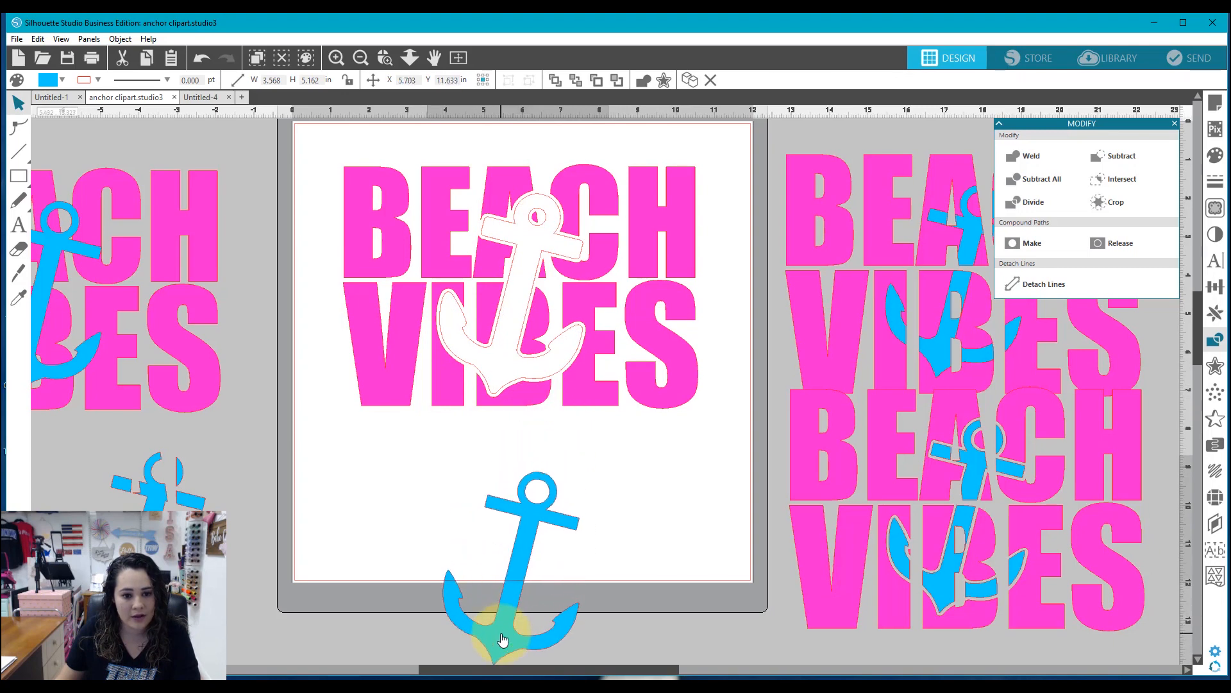
click(218, 481)
drag(163, 490, 542, 247)
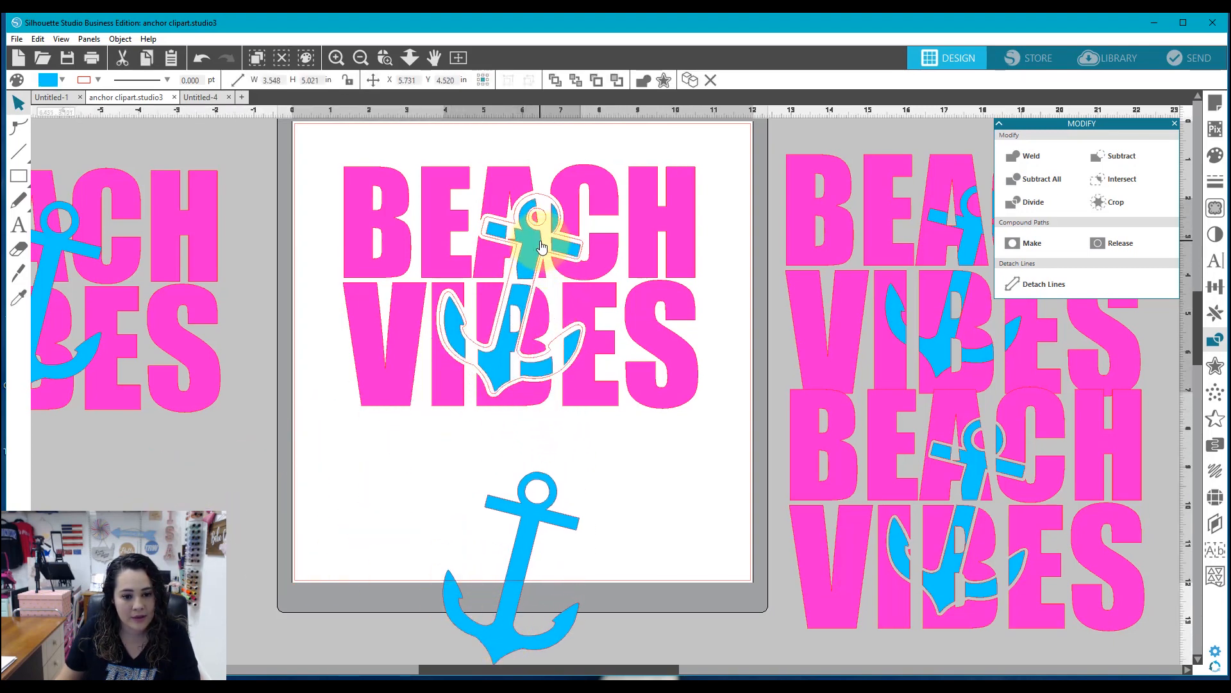
Step: Nudge the cropped anchor pieces slightly left and up so they sit evenly inside the inner offset outline
click(286, 59)
click(389, 59)
drag(535, 196, 659, 365)
click(17, 101)
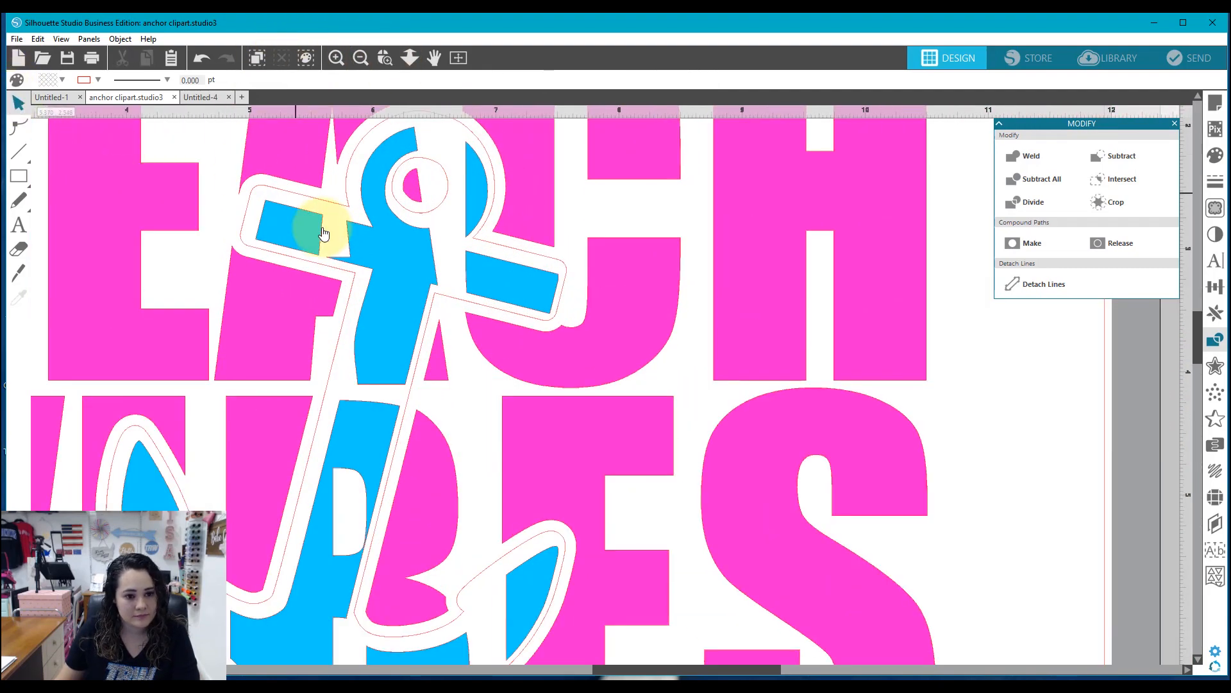
click(344, 233)
key(Left)
key(Left)
key(Left)
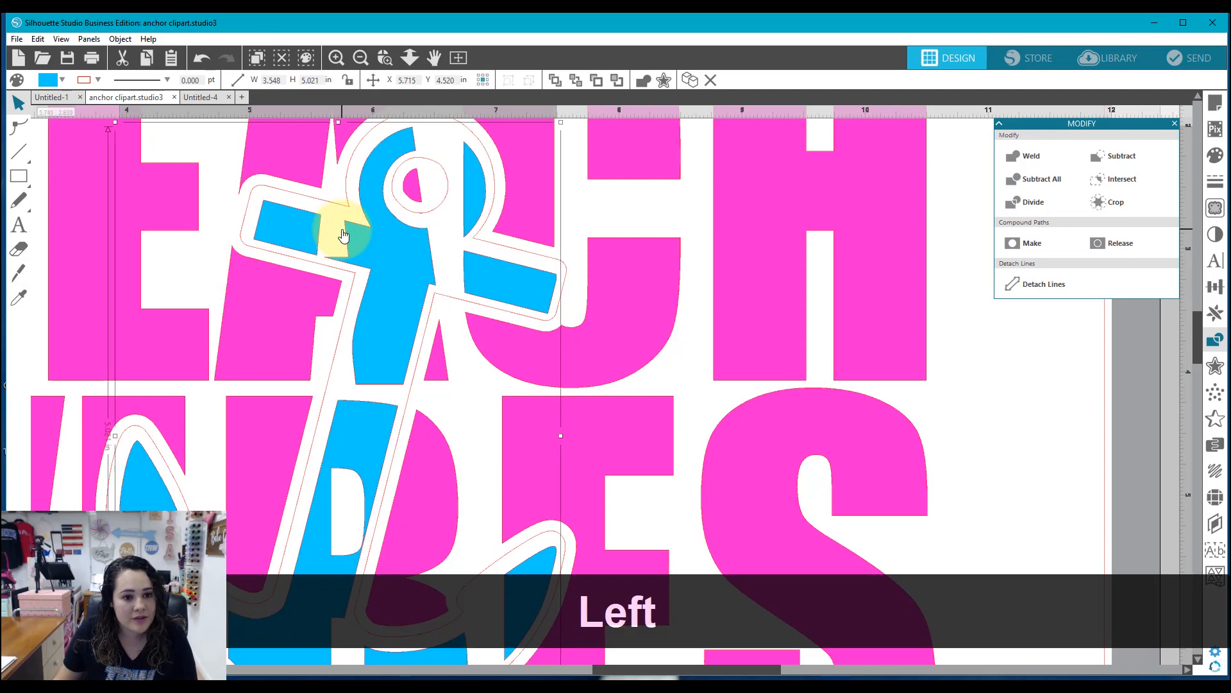
key(Up)
key(Up)
key(Left)
key(Up)
key(Up)
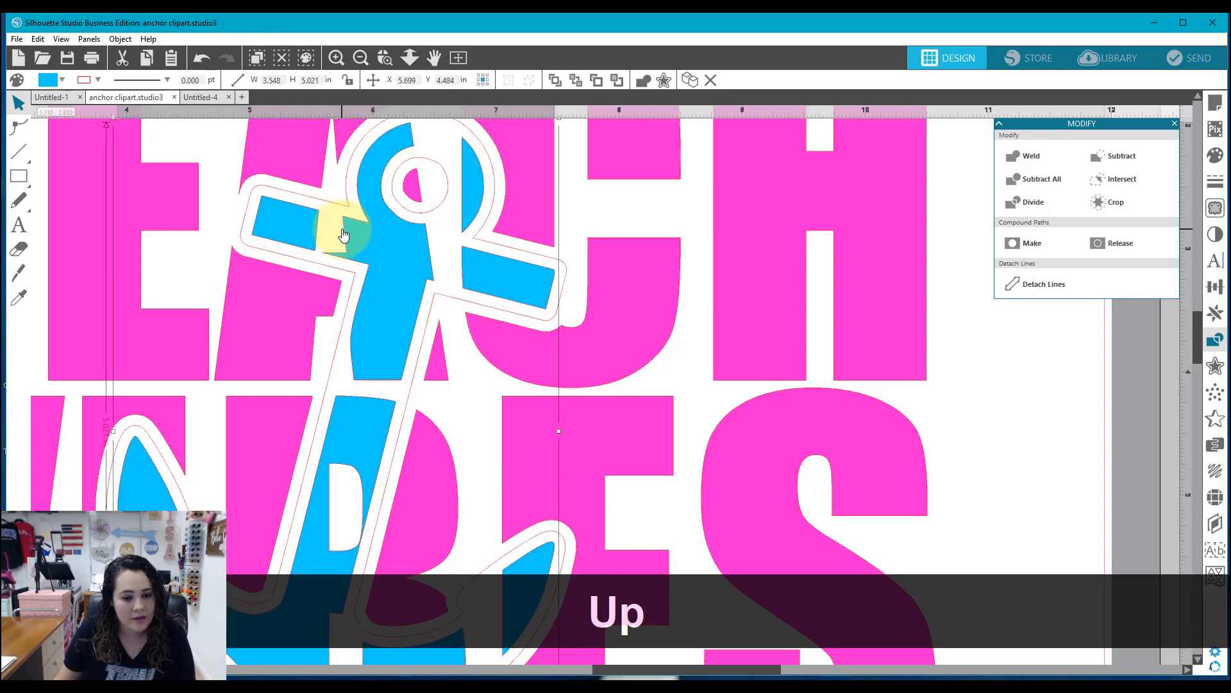
click(951, 329)
click(458, 58)
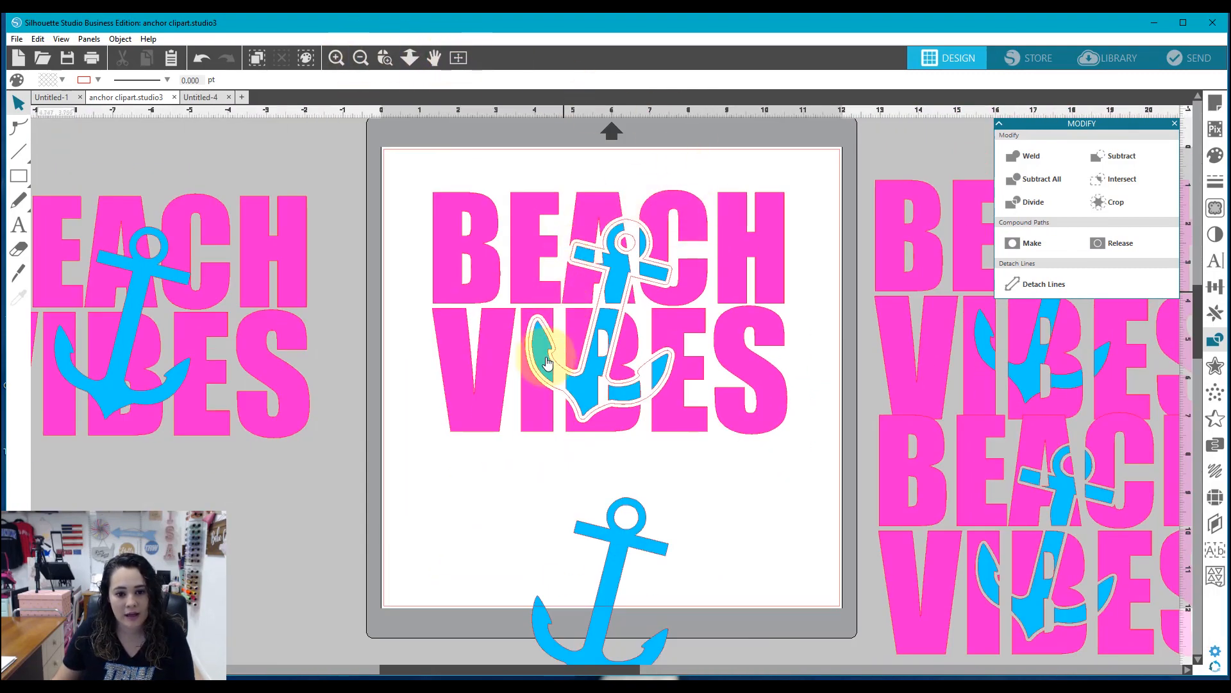
Step: Apply the rhinestone edge effect to the inner anchor offset outline
click(563, 409)
click(1039, 186)
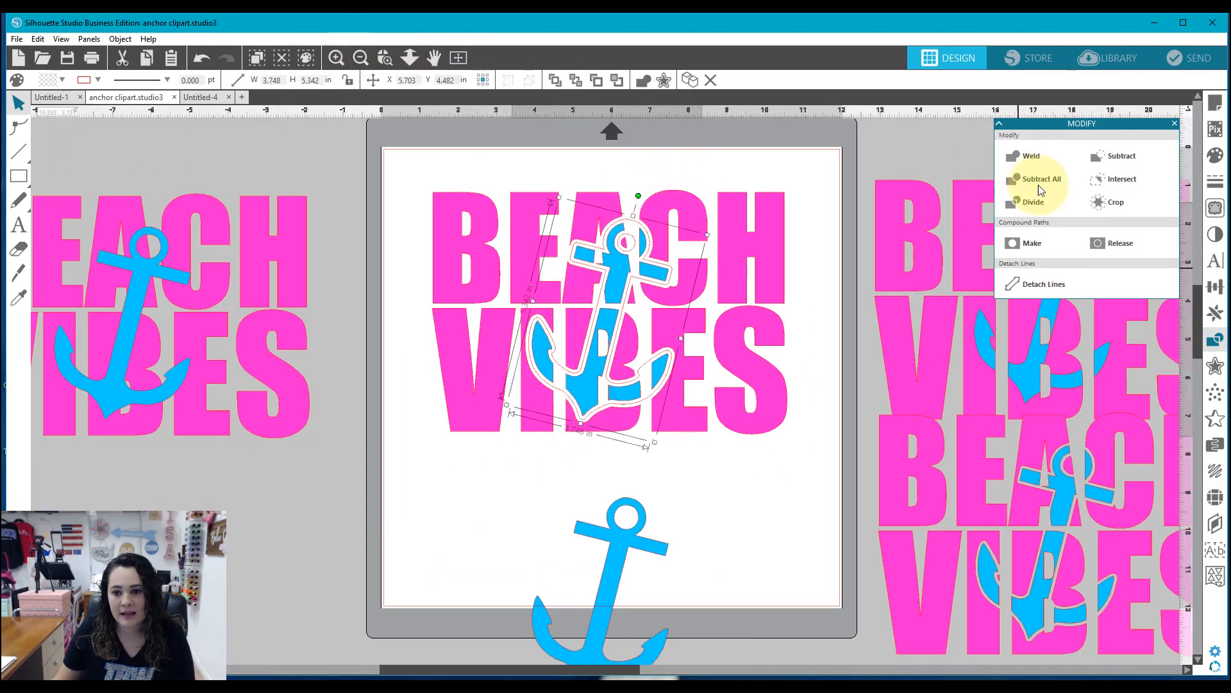
click(1174, 123)
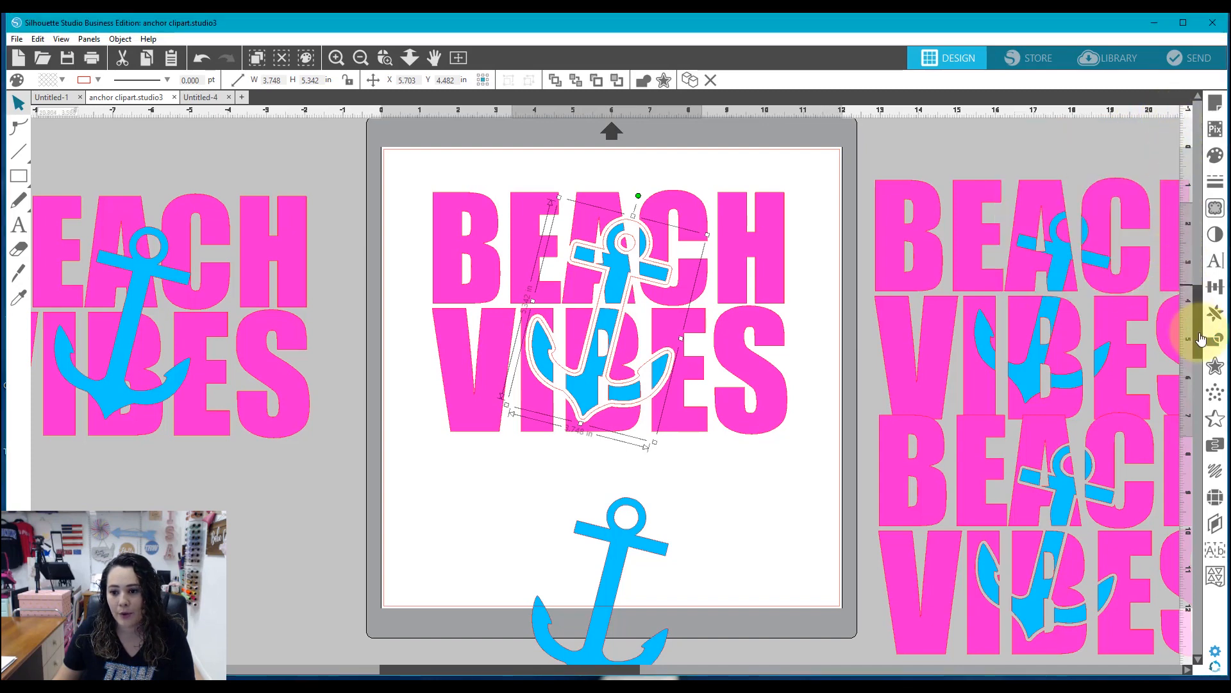
click(1214, 497)
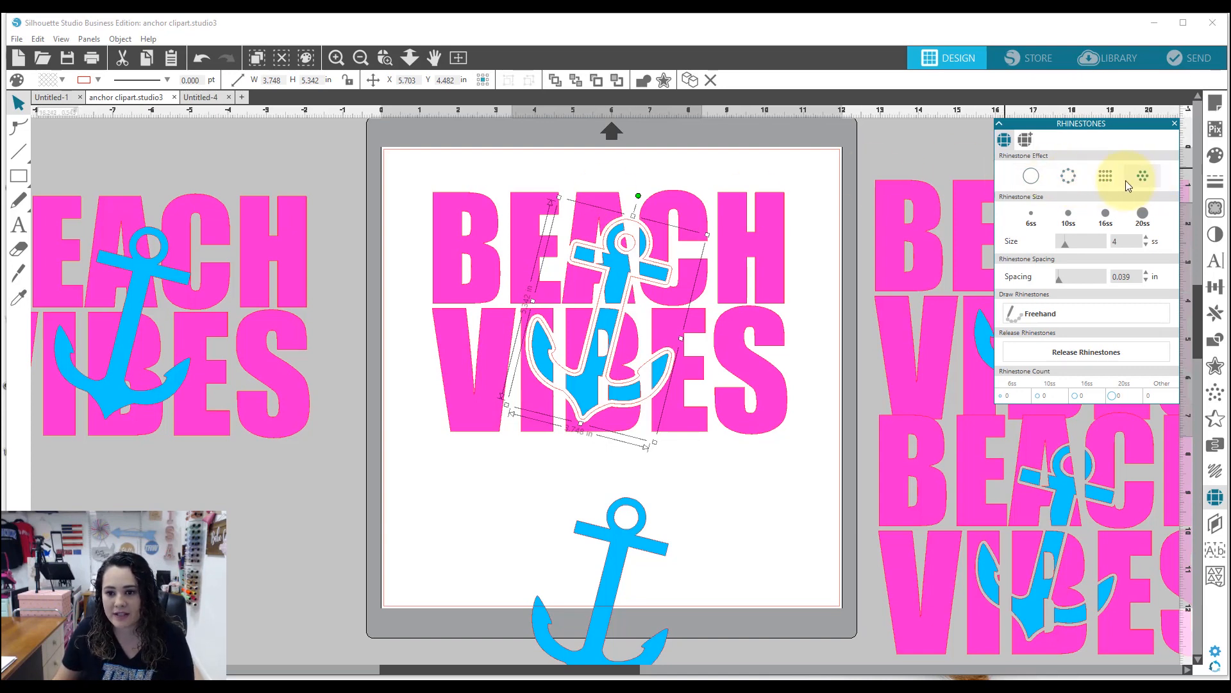
click(1074, 176)
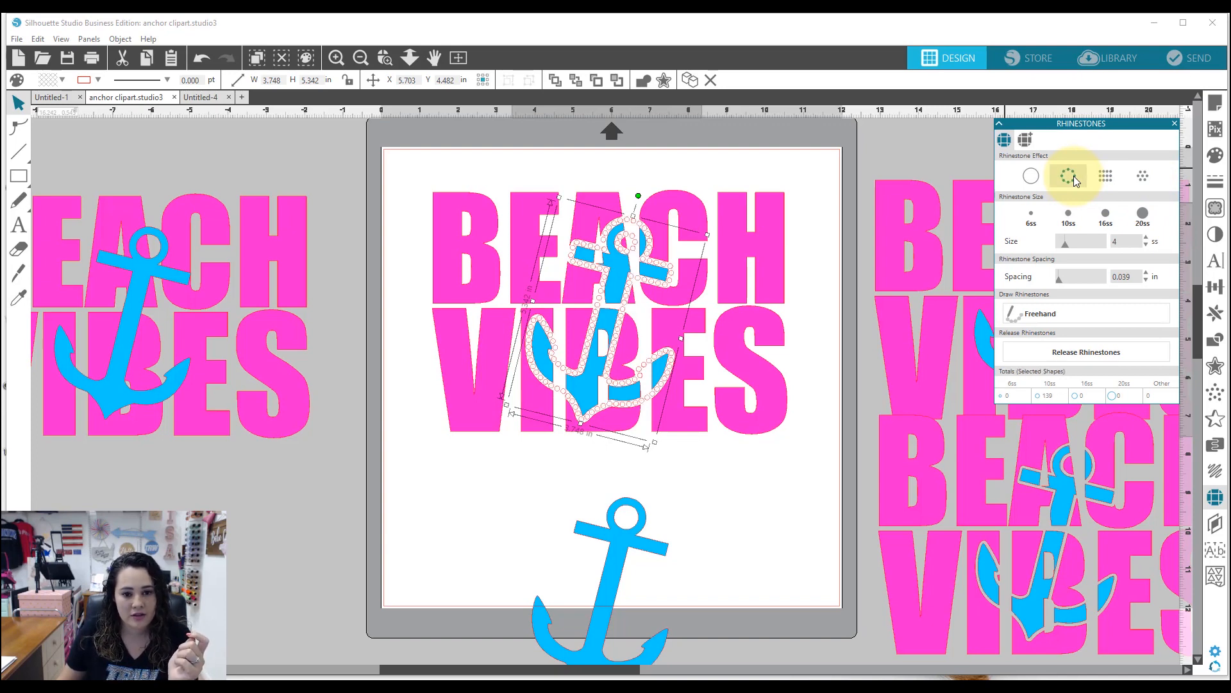
Step: Fill the rhinestones around the anchor with light grey and check them up close
click(63, 78)
click(84, 102)
click(716, 478)
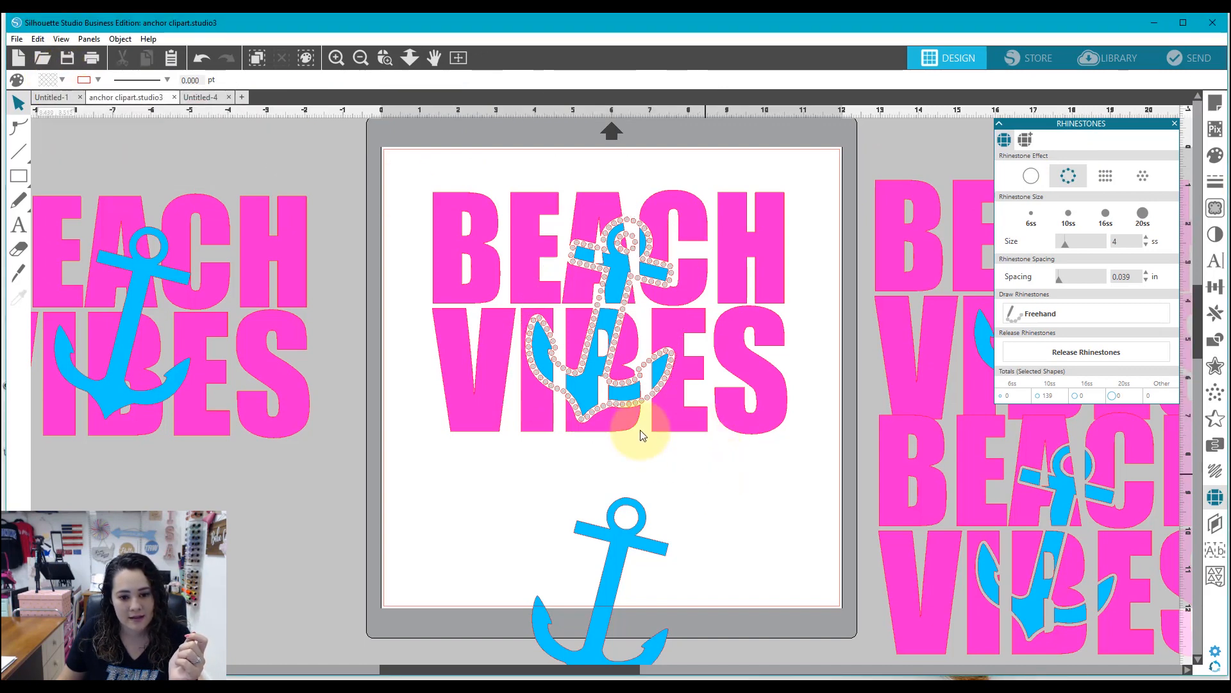
click(596, 403)
click(710, 485)
click(385, 58)
click(619, 276)
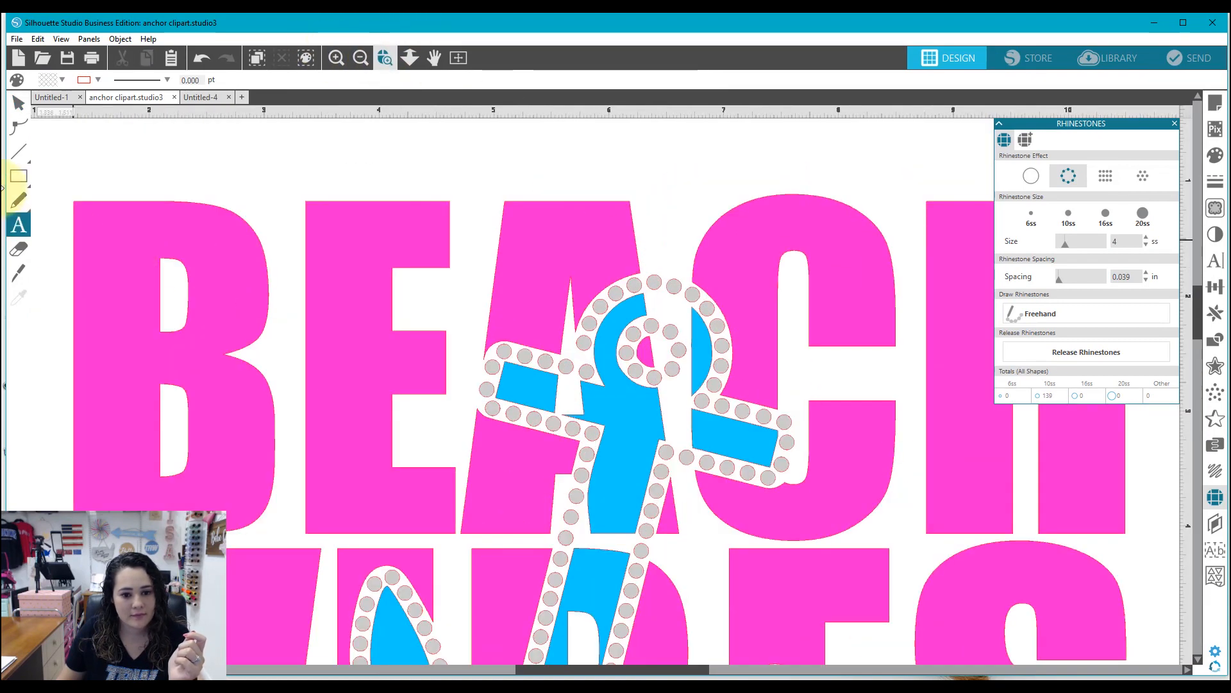
click(18, 103)
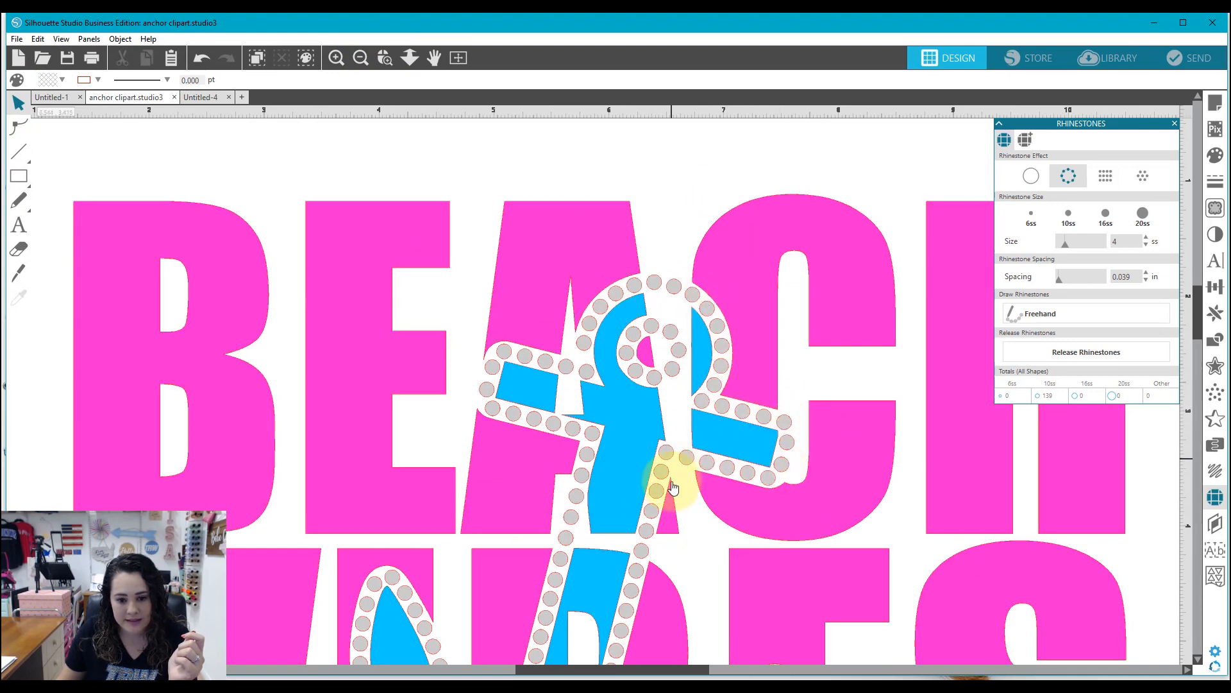
click(466, 60)
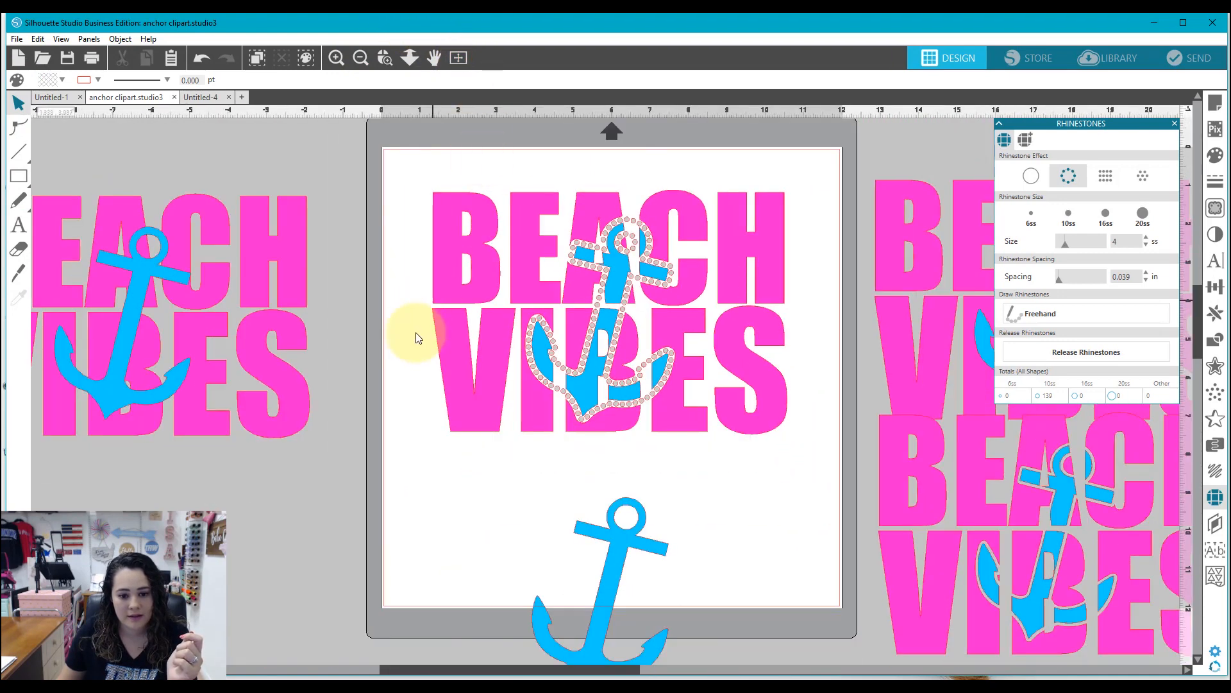
Step: Delete the leftover full anchor together with the original design beside the page
drag(627, 524, 139, 285)
click(138, 280)
shift+click(156, 311)
key(Delete)
Step: Group the finished rhinestone design and move it down the page
click(437, 211)
key(ctrl+g)
click(600, 383)
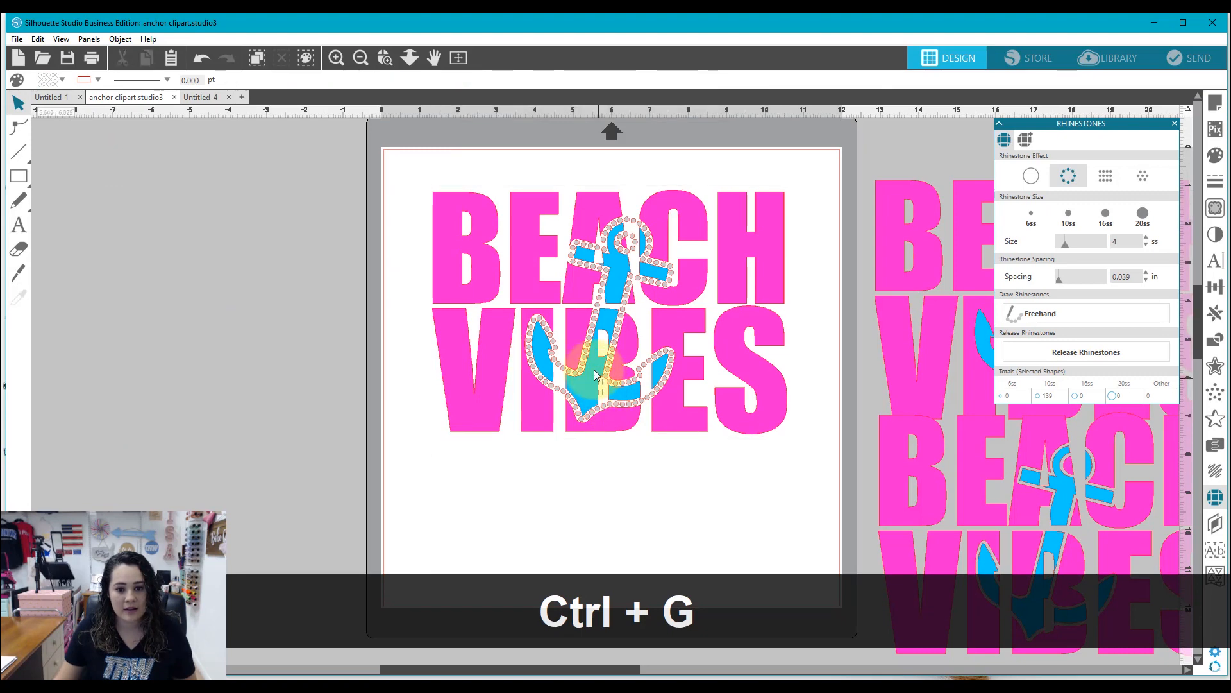
click(600, 381)
drag(601, 338, 629, 509)
Step: Arrange the three finished designs together, with the plain and offset knockouts side by side above the rhinestone version
drag(783, 165, 194, 339)
drag(635, 391, 557, 508)
click(1019, 513)
drag(1020, 513, 682, 276)
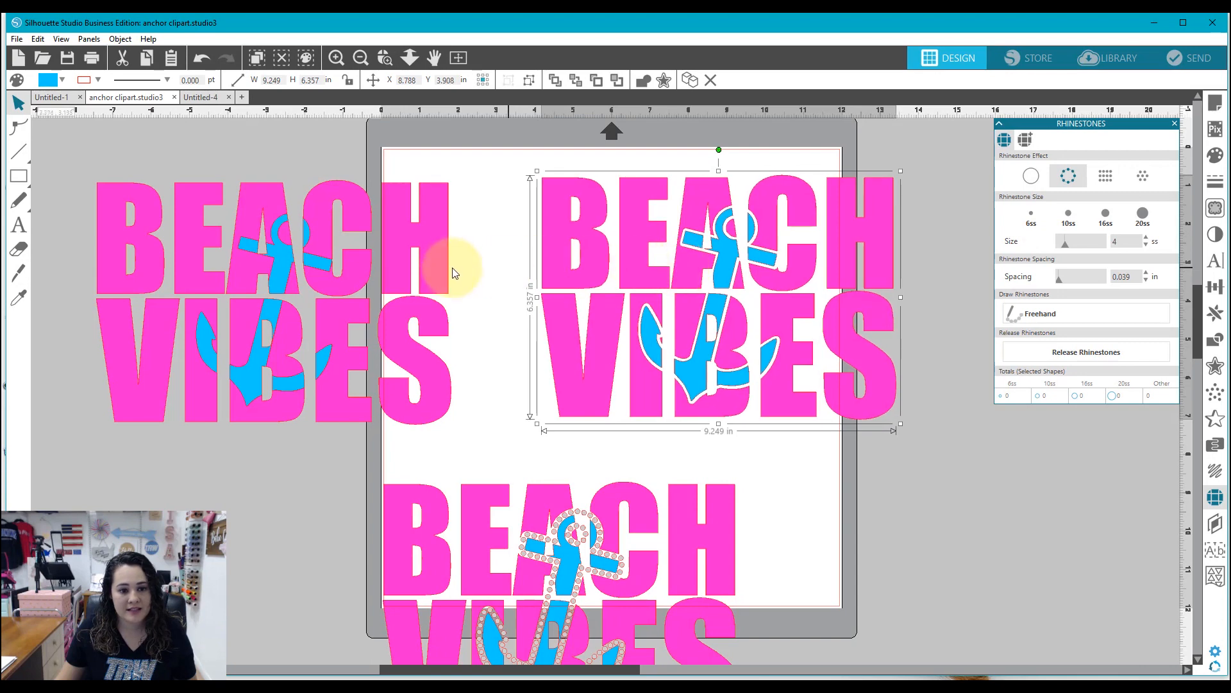
drag(422, 254, 438, 223)
drag(501, 505, 447, 431)
drag(641, 336, 648, 302)
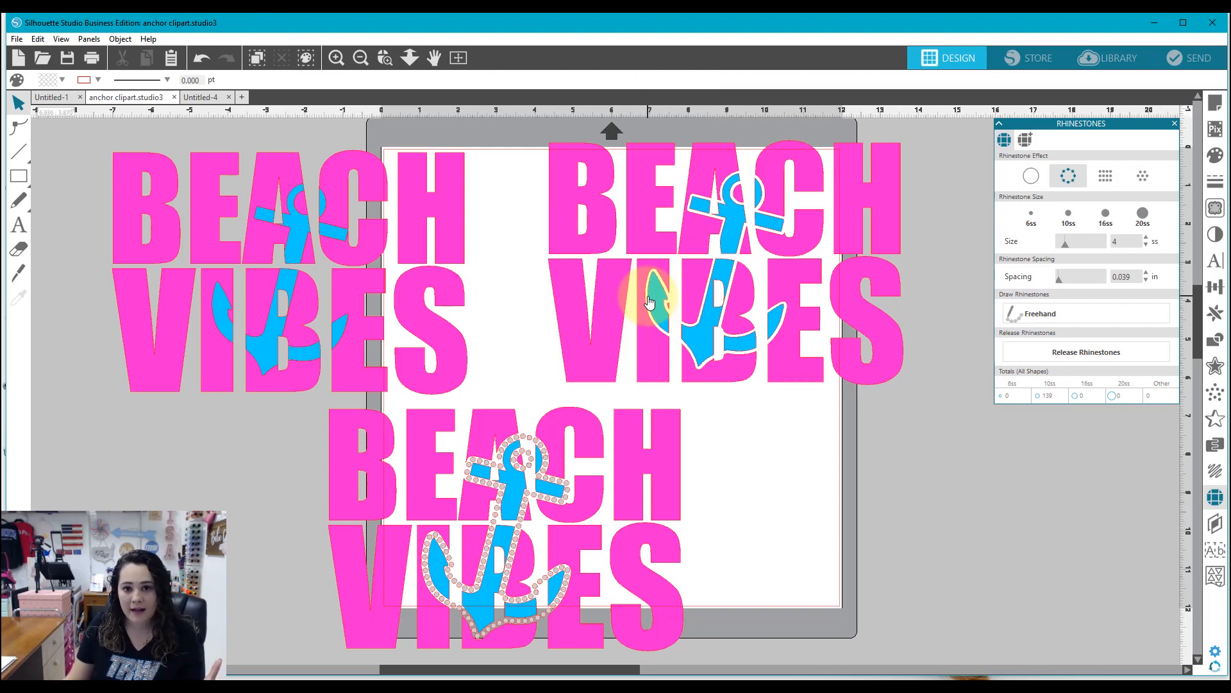